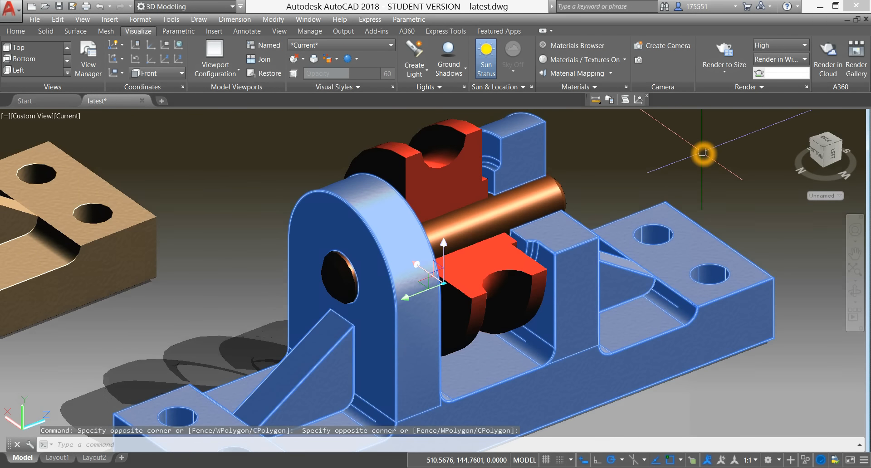
{"action": "left_click", "coordinate": [704, 151]}
{"action": "key", "text": "Escape"}
{"action": "key", "text": "Escape"}
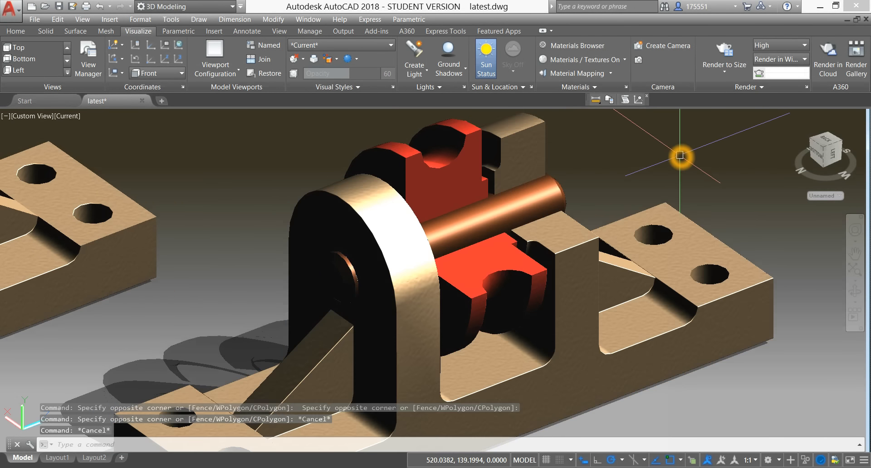
{"action": "middle_click_drag", "start_coordinate": [680, 156], "coordinate": [694, 165], "text": "shift"}
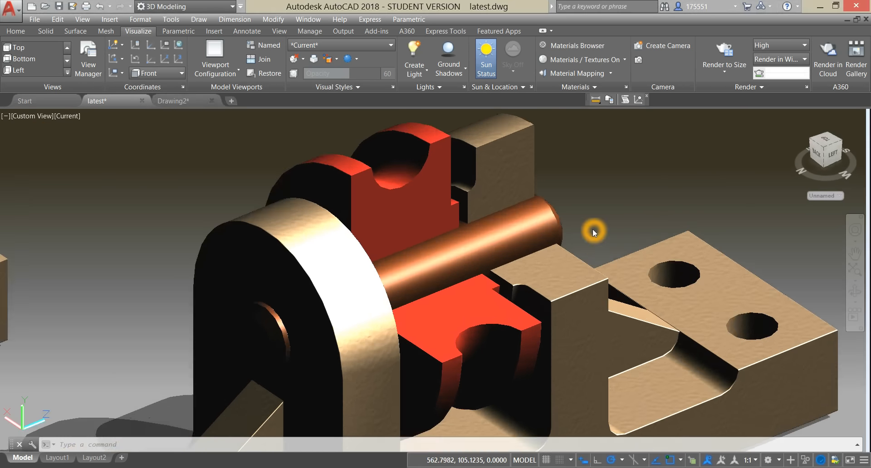
{"action": "left_click", "coordinate": [79, 167]}
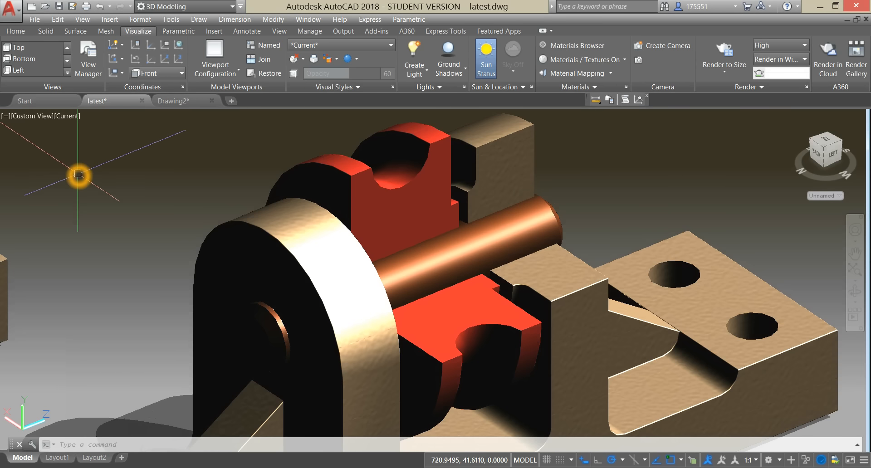
{"action": "left_click", "coordinate": [82, 165]}
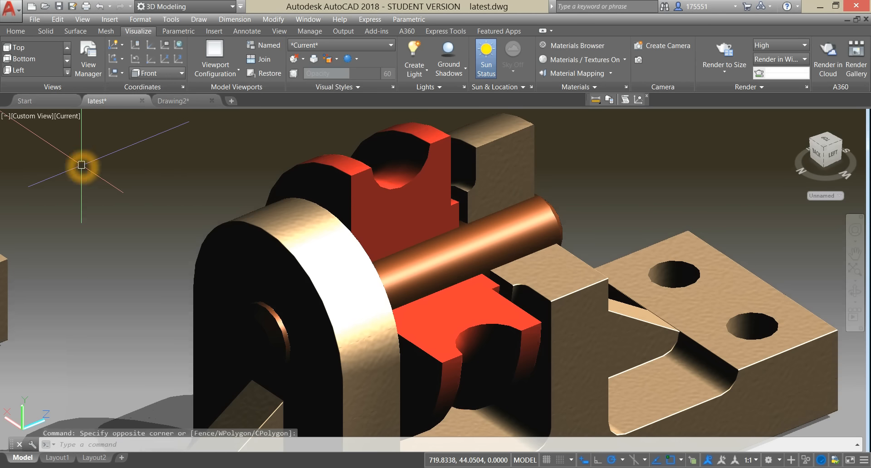
Step: Create a new drawing from the acad3D template and switch its view to parallel projection
{"action": "left_click", "coordinate": [13, 10]}
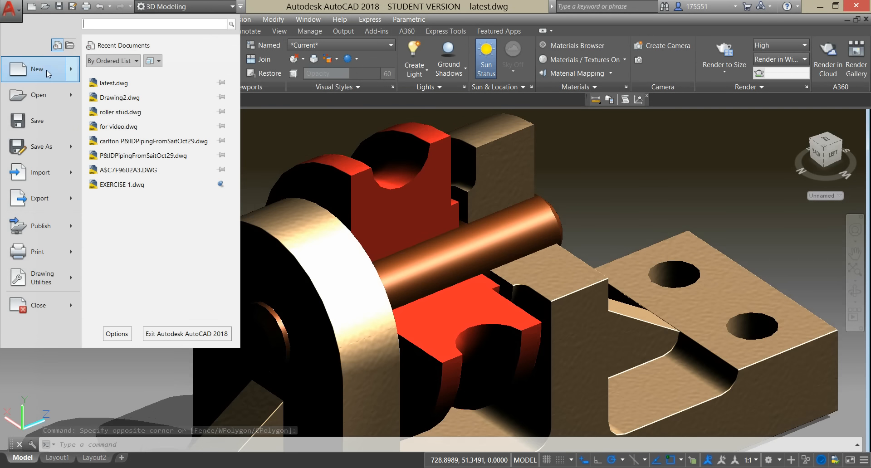
{"action": "left_click", "coordinate": [123, 73]}
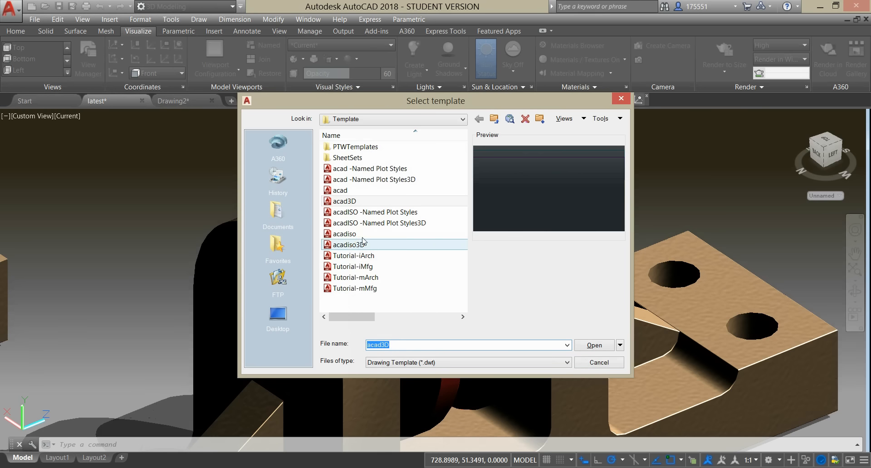
{"action": "left_click", "coordinate": [359, 204]}
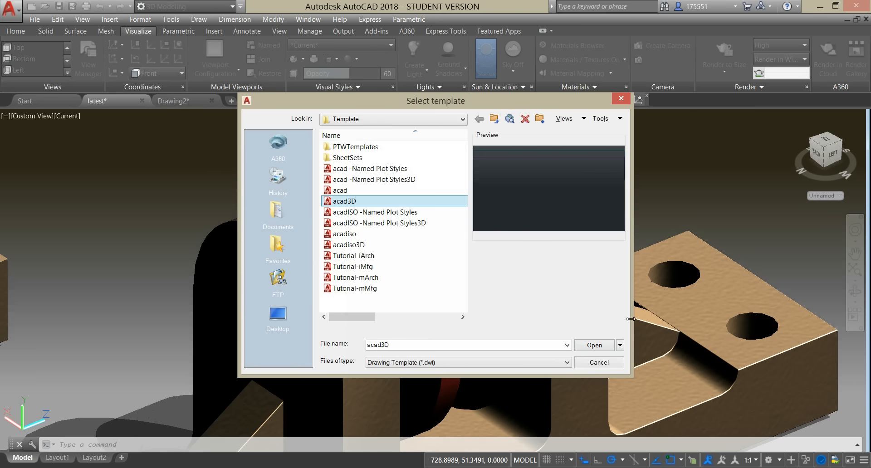
{"action": "left_click", "coordinate": [592, 346]}
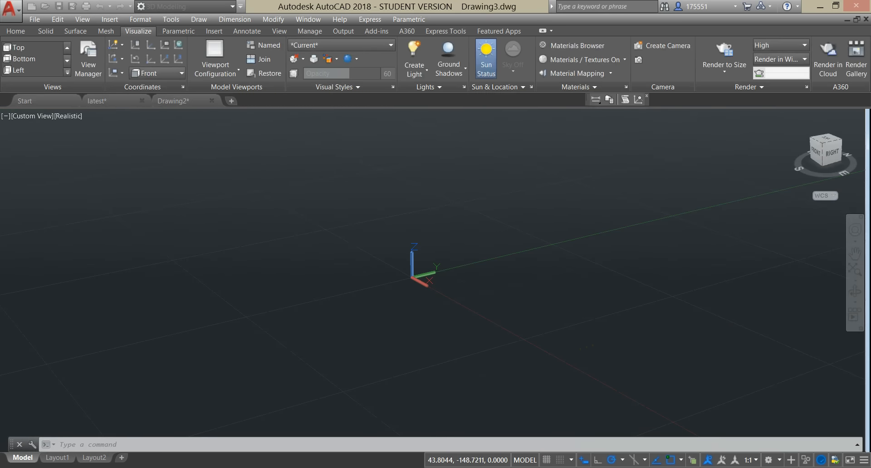
{"action": "left_click", "coordinate": [858, 182]}
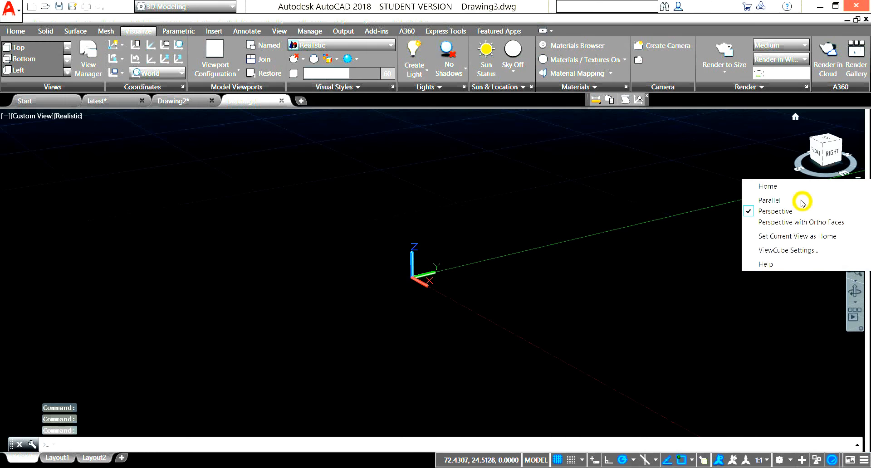
{"action": "left_click", "coordinate": [802, 202]}
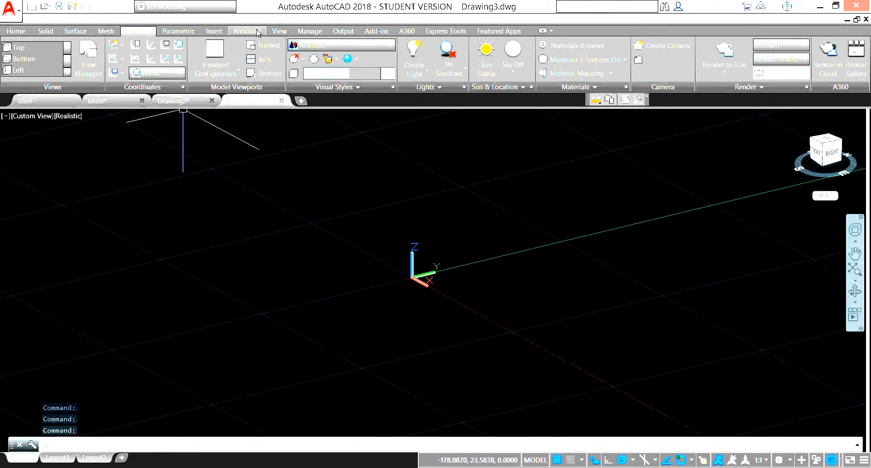
Step: Tile the open drawings vertically and minimize latest.dwg
{"action": "left_click", "coordinate": [275, 31]}
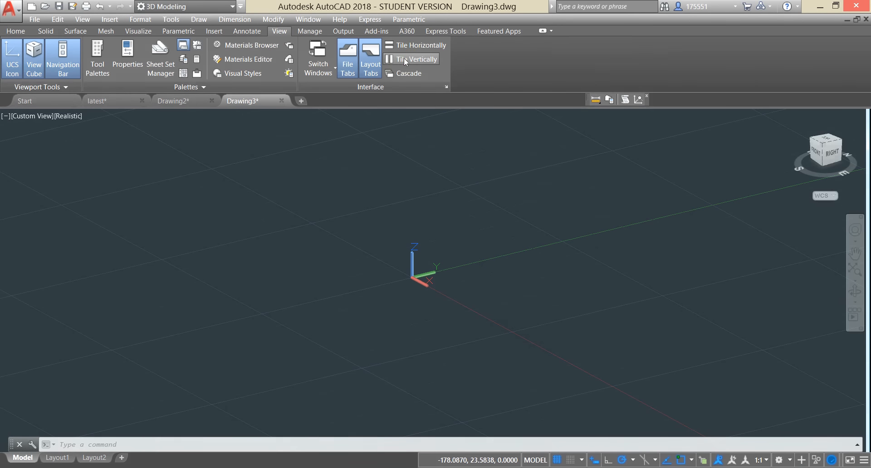
{"action": "left_click", "coordinate": [409, 60]}
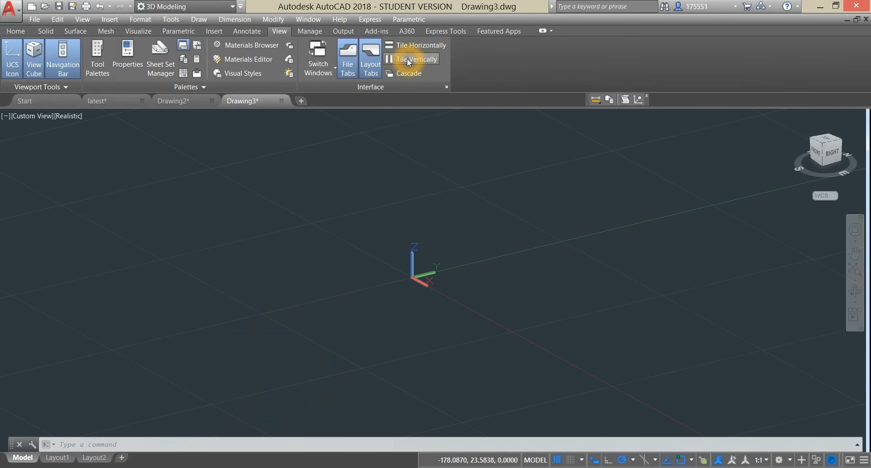
{"action": "left_click", "coordinate": [380, 292]}
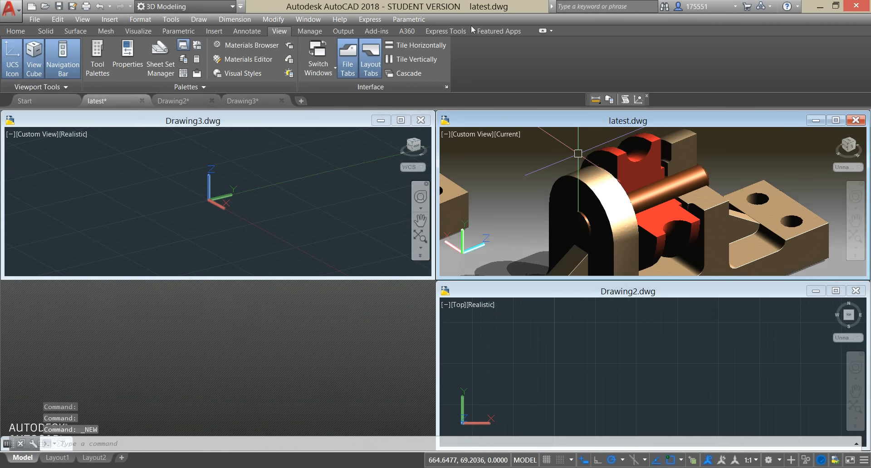
{"action": "left_click", "coordinate": [422, 63]}
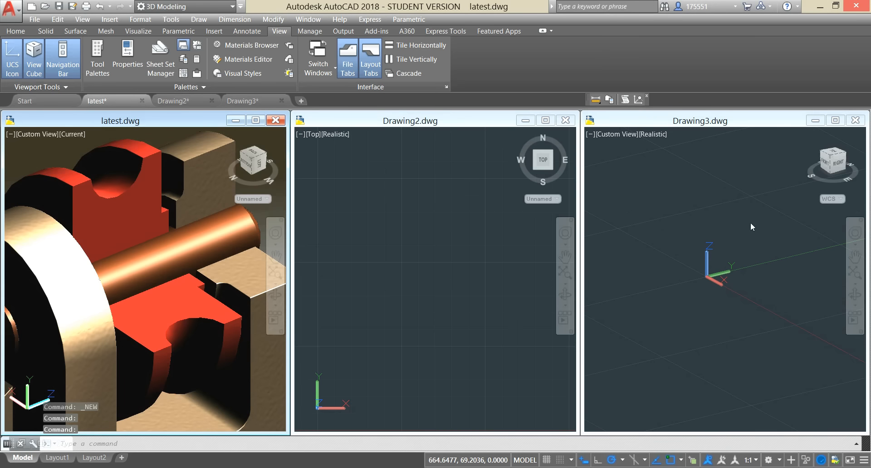
{"action": "left_click", "coordinate": [236, 120]}
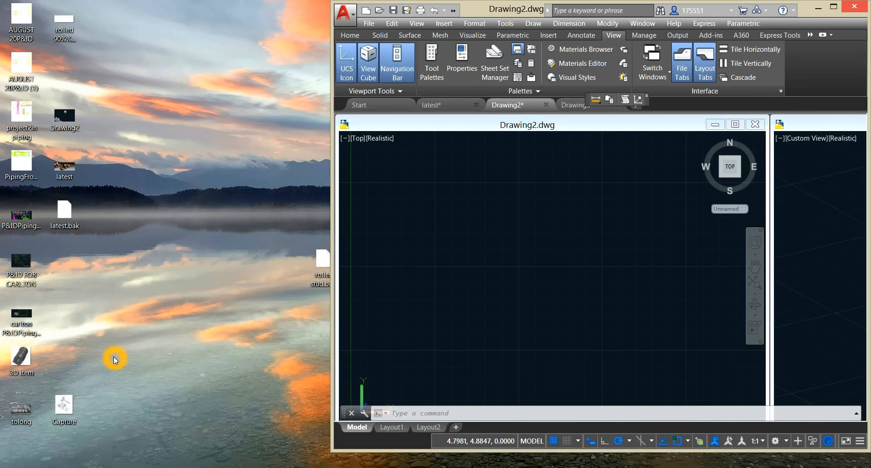
Step: Insert the Capture image from the desktop into Drawing2.dwg, picking its insertion point and scale and keeping it at 0° rotation
{"action": "left_click_drag", "start_coordinate": [69, 409], "coordinate": [520, 341]}
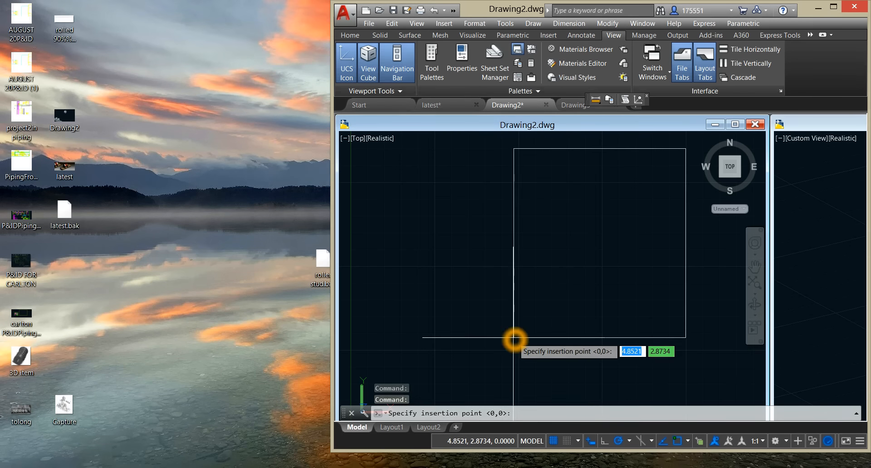
{"action": "left_click", "coordinate": [515, 337]}
{"action": "left_click", "coordinate": [547, 337]}
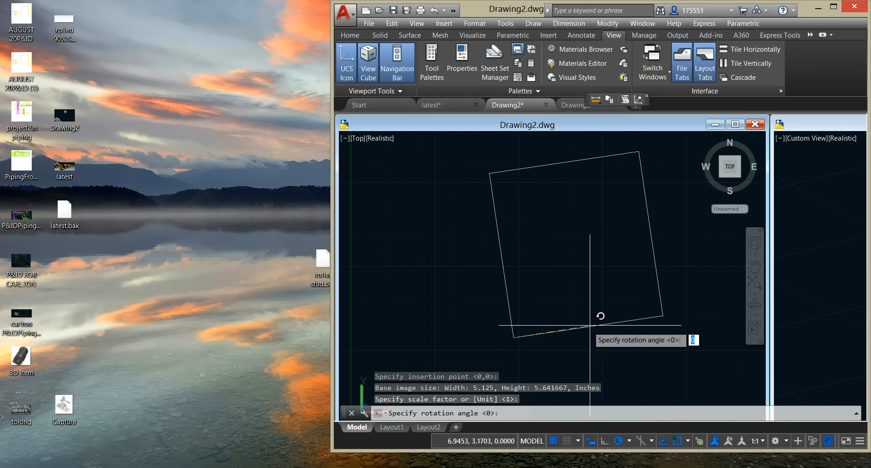
{"action": "left_click", "coordinate": [600, 338]}
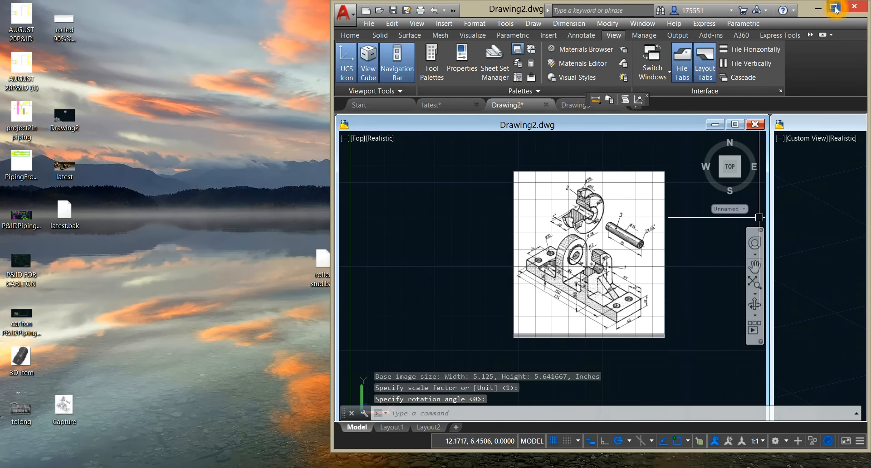
Step: Maximize the program and resize the two drawing windows, making Drawing2.dwg narrower and extending Drawing3.dwg to meet it
{"action": "left_click", "coordinate": [835, 7]}
{"action": "left_click", "coordinate": [522, 287]}
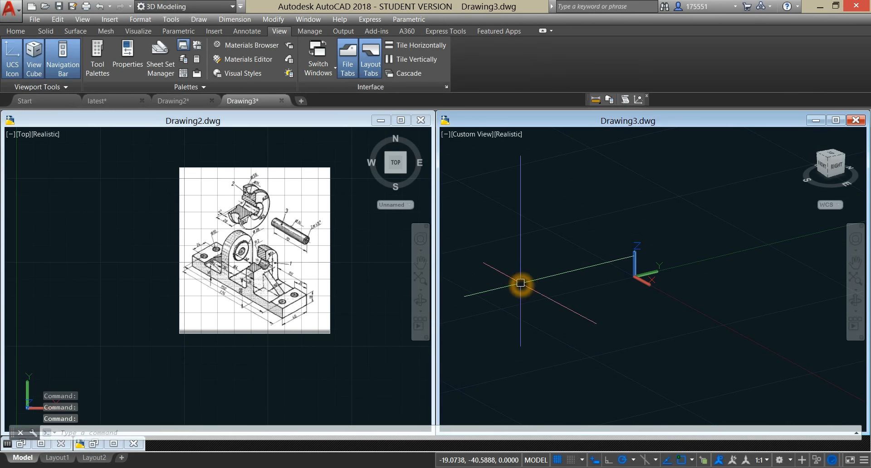
{"action": "left_click", "coordinate": [437, 258]}
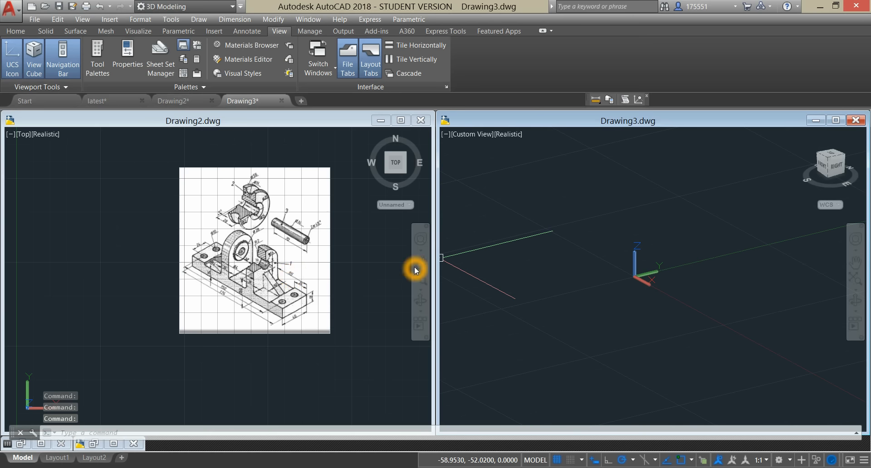
{"action": "left_click_drag", "start_coordinate": [434, 257], "coordinate": [378, 257]}
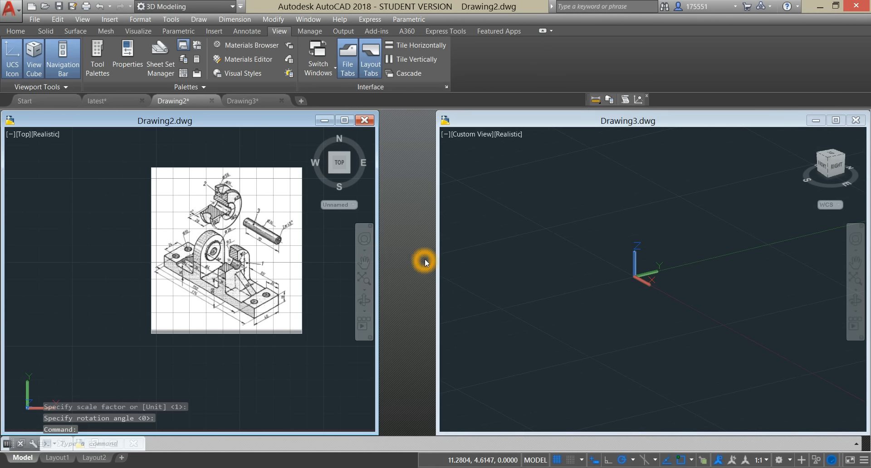
{"action": "left_click_drag", "start_coordinate": [437, 259], "coordinate": [380, 262]}
Step: Frame the dimensioned reference image in Drawing2.dwg and set Drawing3.dwg to the Top view
{"action": "left_click", "coordinate": [227, 279]}
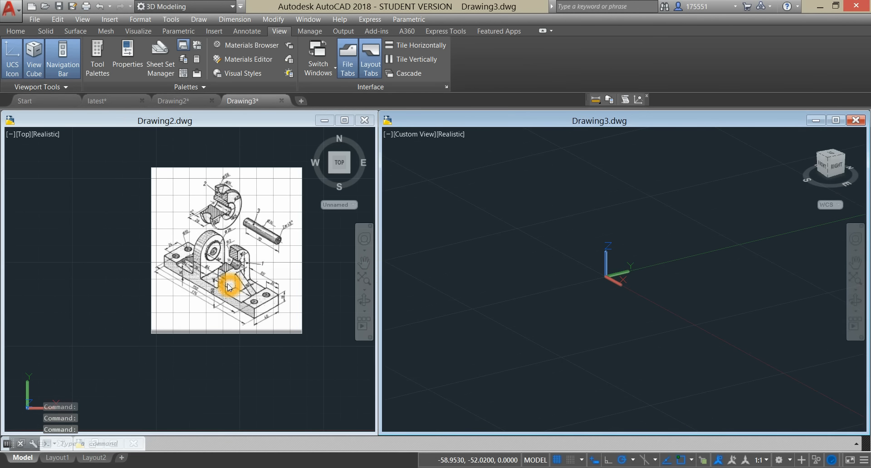
{"action": "scroll", "coordinate": [227, 282], "scroll_direction": "down", "scroll_amount": 4}
{"action": "scroll", "coordinate": [227, 282], "scroll_direction": "up", "scroll_amount": 8}
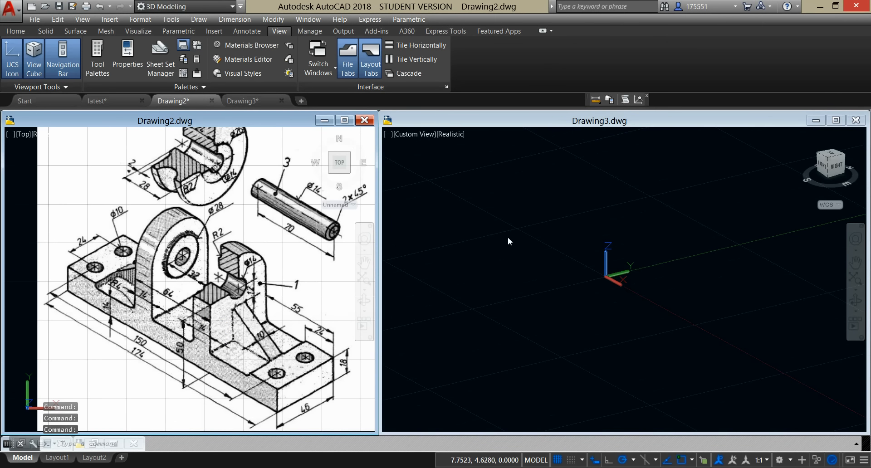
{"action": "left_click", "coordinate": [496, 192]}
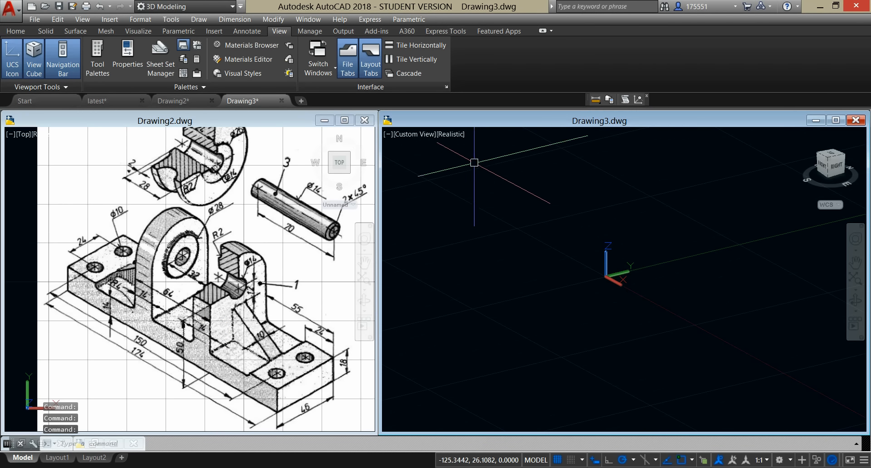
{"action": "left_click", "coordinate": [419, 139]}
{"action": "left_click", "coordinate": [445, 157]}
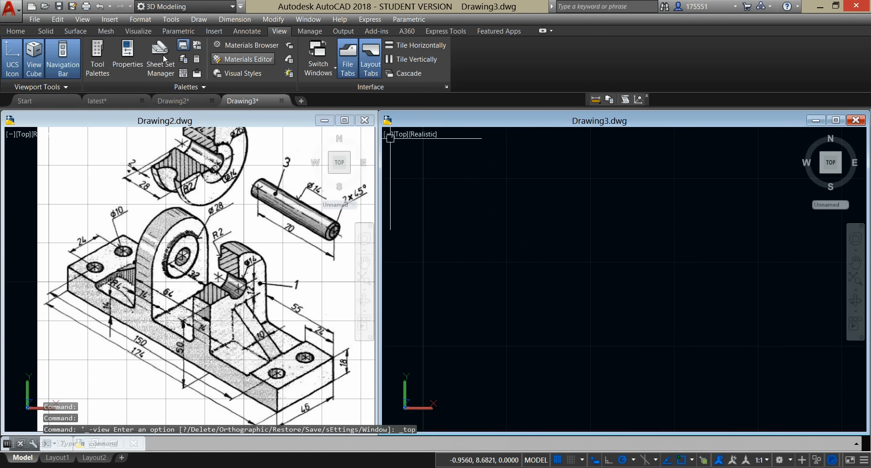
Step: Start the base plate outline in Drawing3.dwg as a polyline, with a 46 edge to the right and a 174 edge downward
{"action": "left_click", "coordinate": [16, 31]}
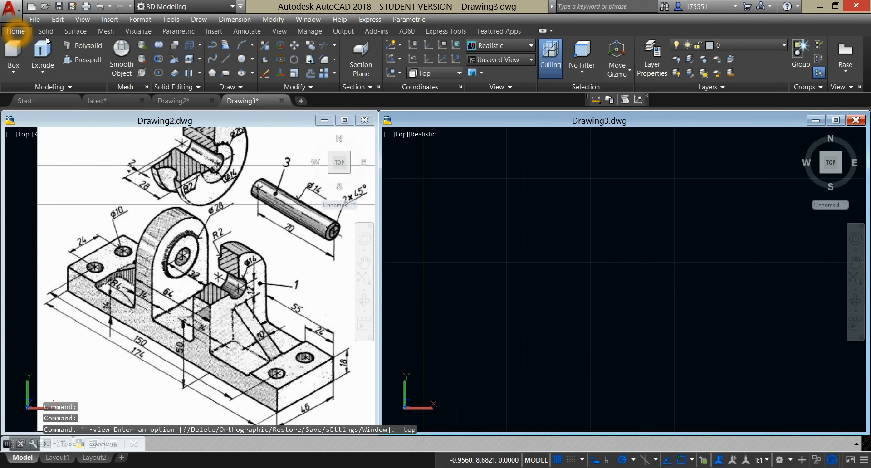
{"action": "left_click", "coordinate": [214, 45]}
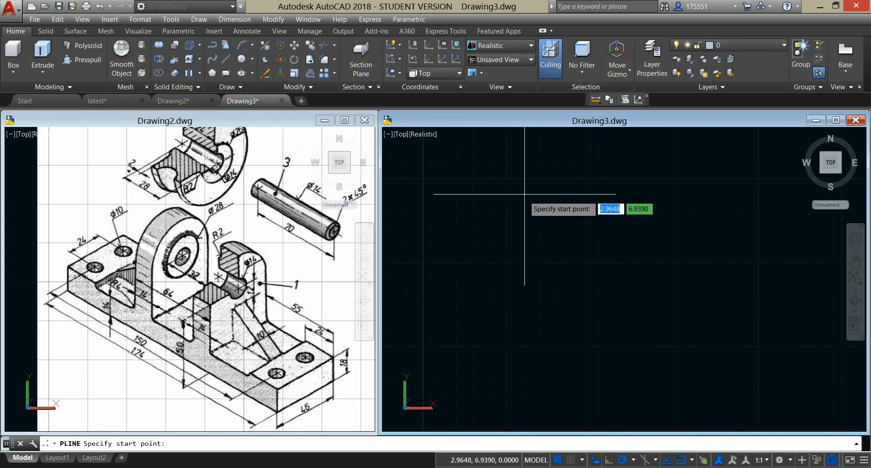
{"action": "left_click", "coordinate": [539, 177]}
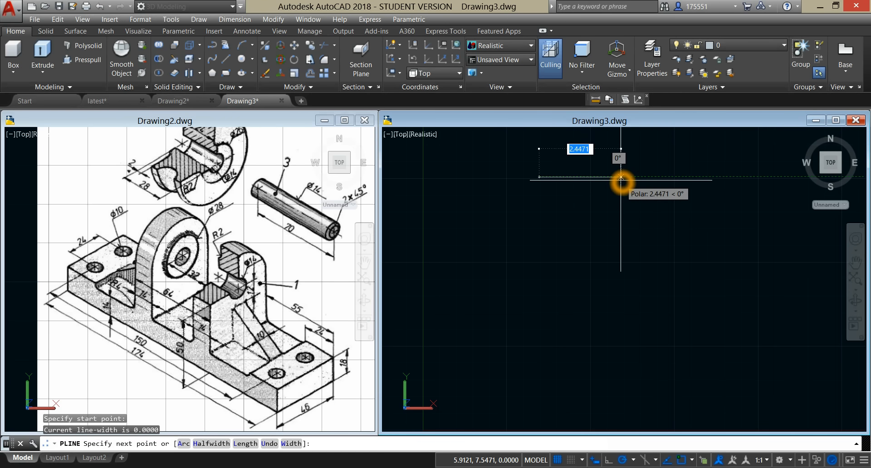
{"action": "key", "text": "Return"}
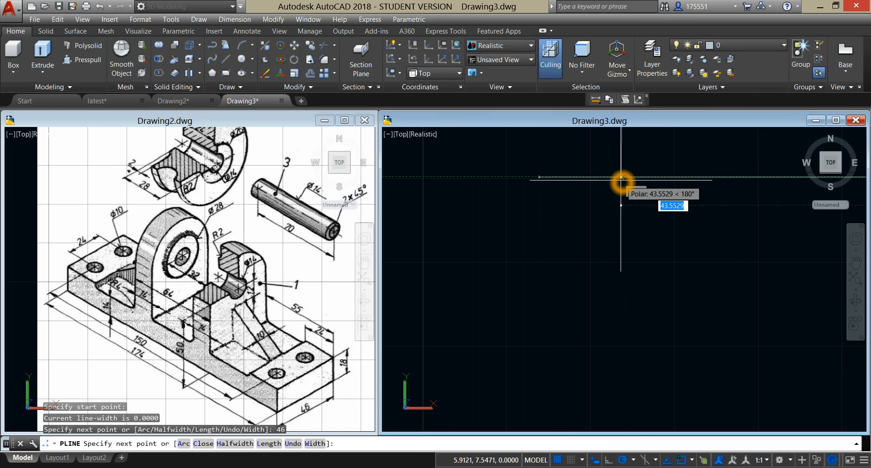
{"action": "scroll", "coordinate": [650, 312], "scroll_direction": "down", "scroll_amount": 10}
{"action": "middle_click_drag", "start_coordinate": [650, 312], "coordinate": [437, 164]}
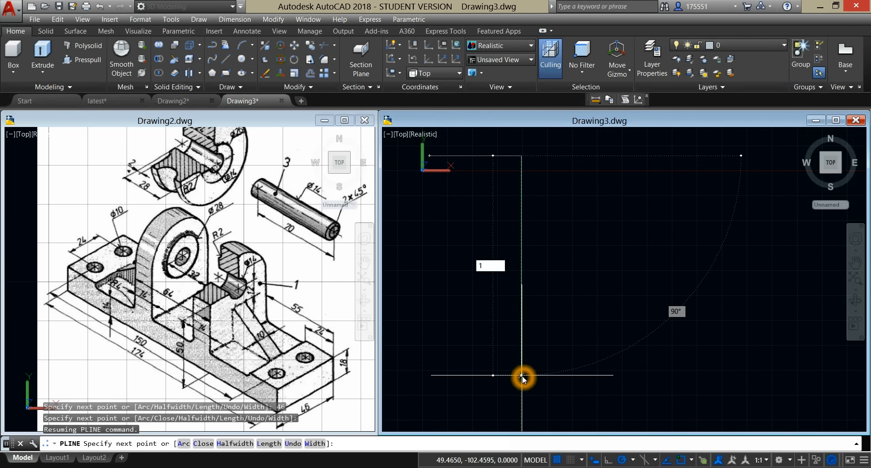
{"action": "key", "text": "Return"}
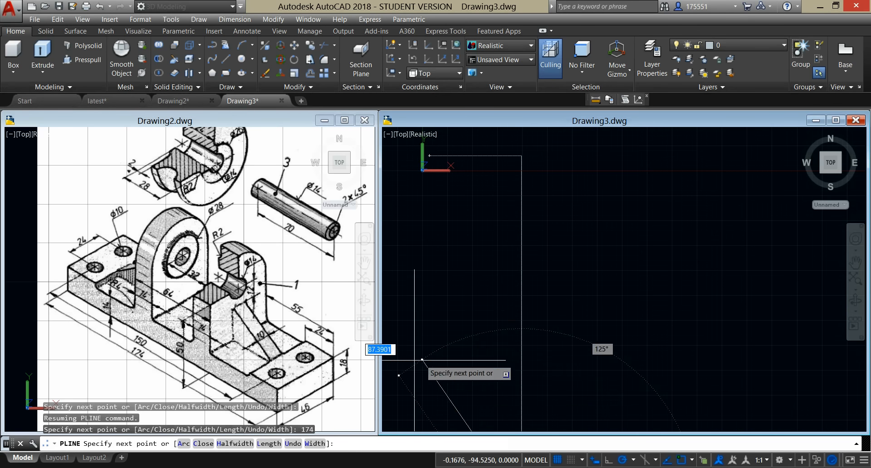
Step: Add the 46 lower edge of the base plate polyline, aligned with its starting corner, and close the outline
{"action": "scroll", "coordinate": [444, 360], "scroll_direction": "down", "scroll_amount": 6}
{"action": "middle_click_drag", "start_coordinate": [444, 360], "coordinate": [503, 314]}
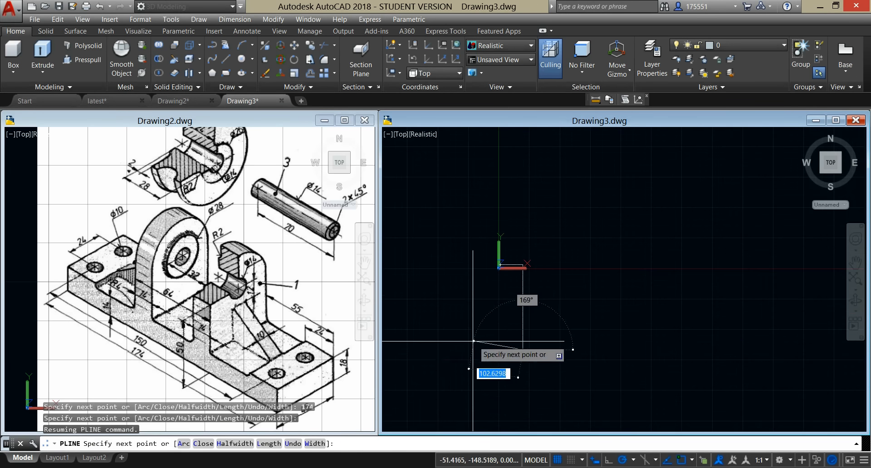
{"action": "scroll", "coordinate": [512, 290], "scroll_direction": "down", "scroll_amount": 2}
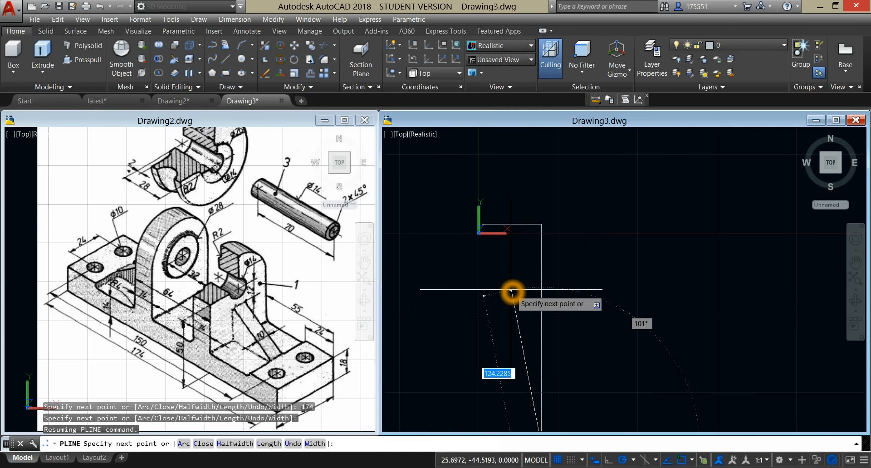
{"action": "middle_click_drag", "start_coordinate": [490, 319], "coordinate": [505, 200]}
{"action": "scroll", "coordinate": [493, 253], "scroll_direction": "down", "scroll_amount": 1}
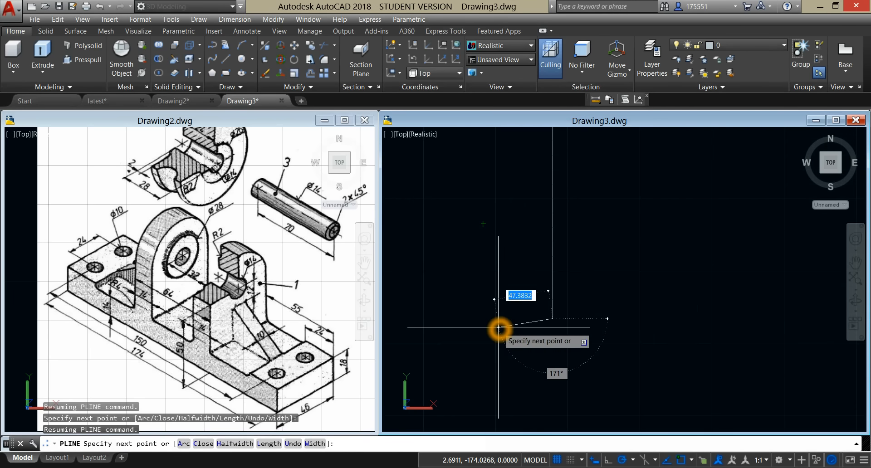
{"action": "scroll", "coordinate": [497, 315], "scroll_direction": "up", "scroll_amount": 2}
{"action": "scroll", "coordinate": [515, 277], "scroll_direction": "up", "scroll_amount": 3}
{"action": "scroll", "coordinate": [515, 276], "scroll_direction": "down", "scroll_amount": 7}
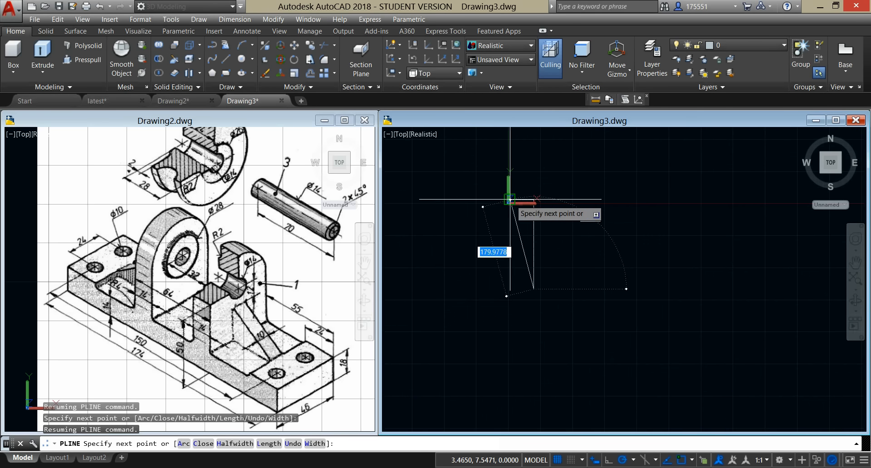
{"action": "left_click", "coordinate": [511, 288]}
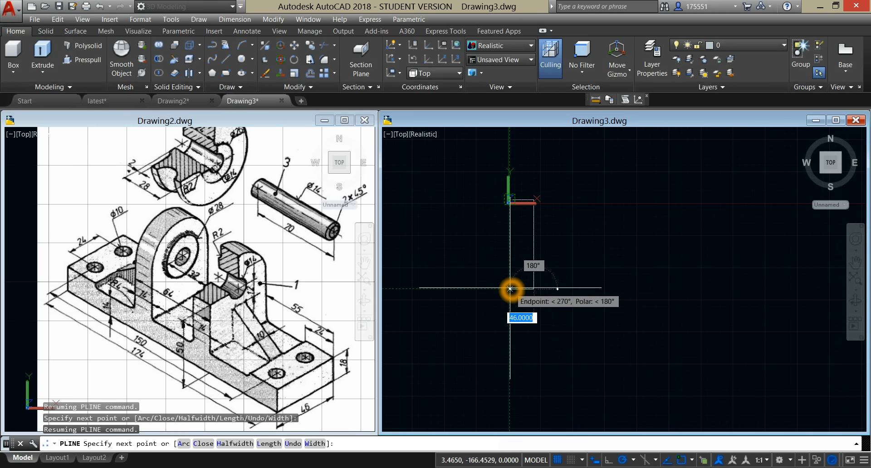
{"action": "left_click", "coordinate": [510, 288]}
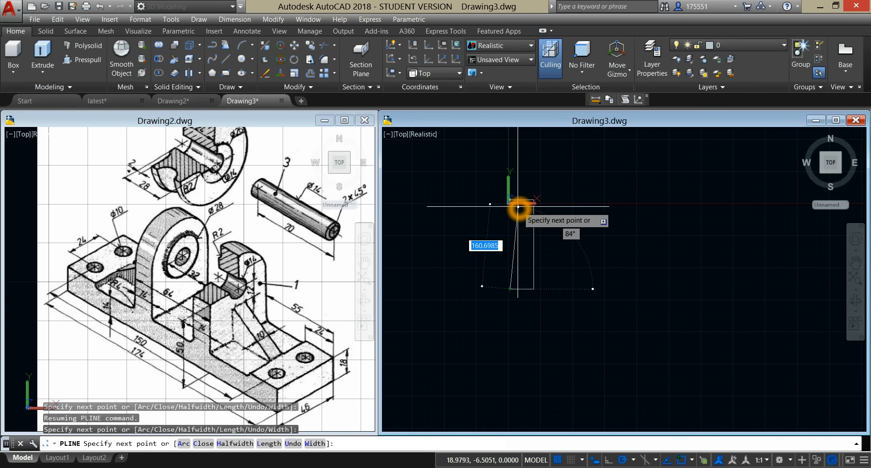
{"action": "type", "text": "c"}
{"action": "key", "text": "Return"}
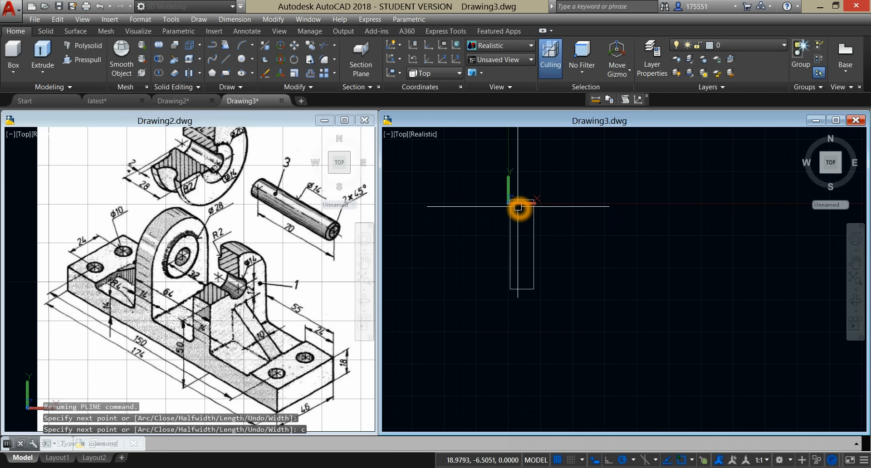
Step: Move the closed base plate outline away from the origin to a free area of Drawing3.dwg
{"action": "left_click", "coordinate": [571, 253]}
{"action": "left_click", "coordinate": [442, 221]}
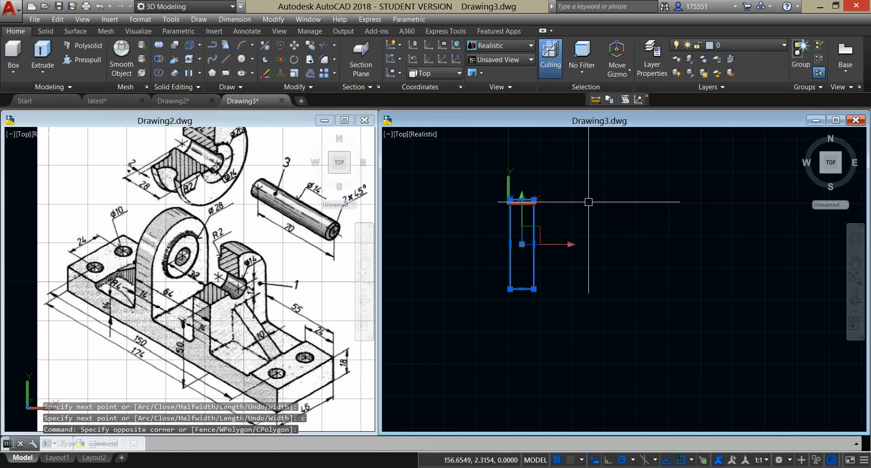
{"action": "right_click", "coordinate": [593, 191]}
{"action": "left_click", "coordinate": [634, 278]}
{"action": "left_click", "coordinate": [579, 325]}
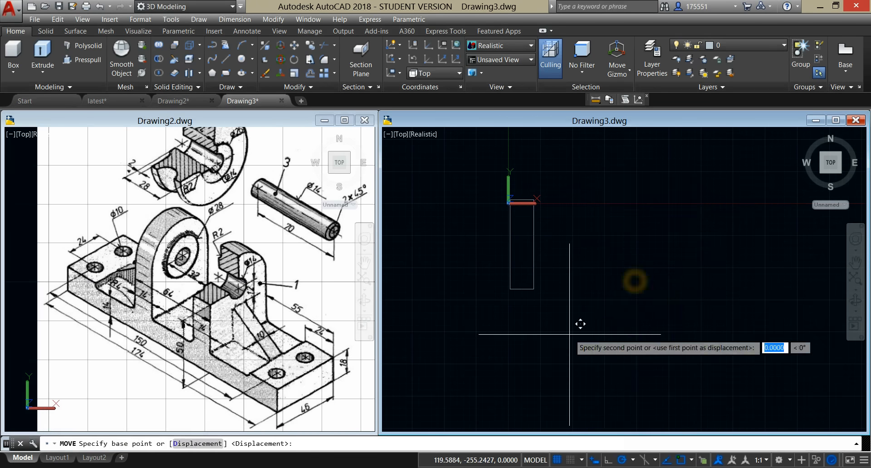
{"action": "middle_click_drag", "start_coordinate": [564, 336], "coordinate": [431, 436]}
{"action": "left_click", "coordinate": [622, 307]}
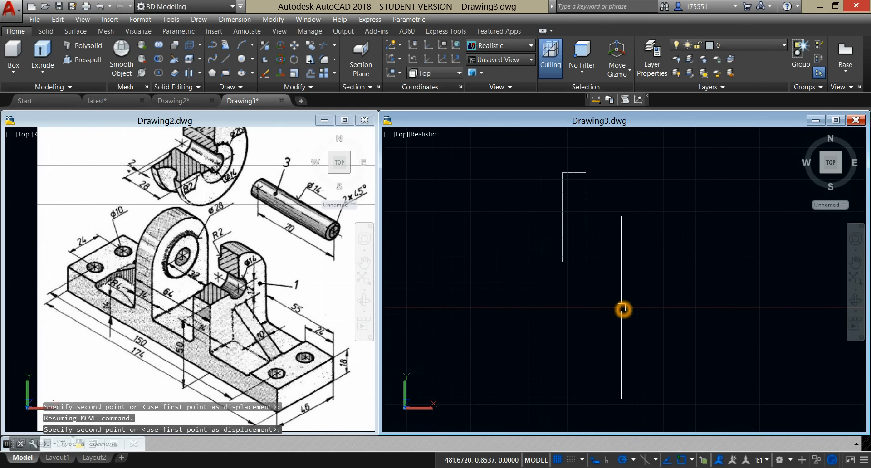
{"action": "middle_click_drag", "start_coordinate": [643, 282], "coordinate": [605, 312]}
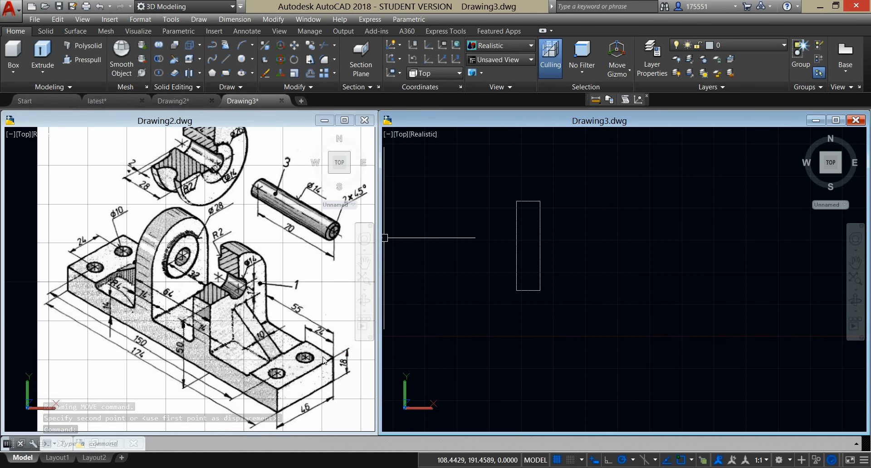
Step: Draw a line straight across the base plate, 24 above its lower short edge, and end the Line command
{"action": "left_click", "coordinate": [307, 345]}
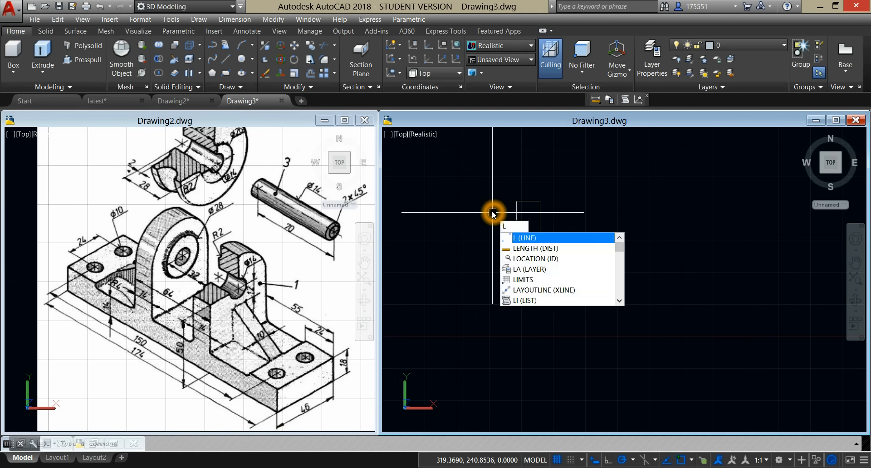
{"action": "key", "text": "Return"}
{"action": "left_click", "coordinate": [540, 290]}
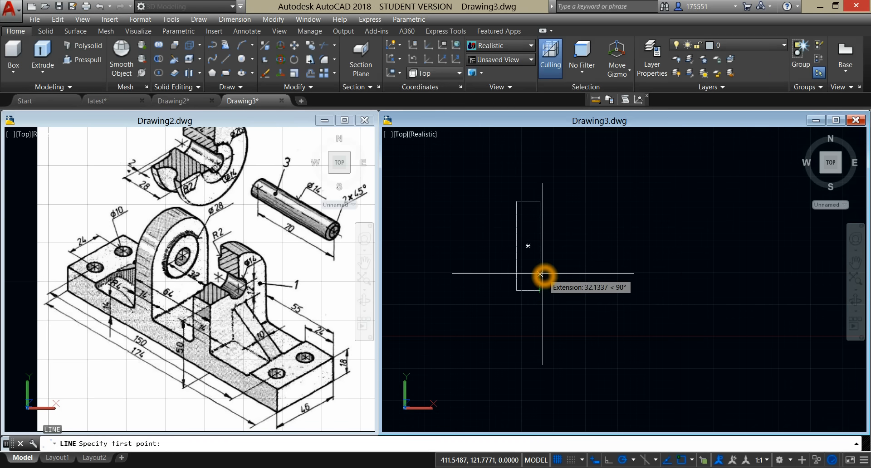
{"action": "type", "text": "24"}
{"action": "key", "text": "Return"}
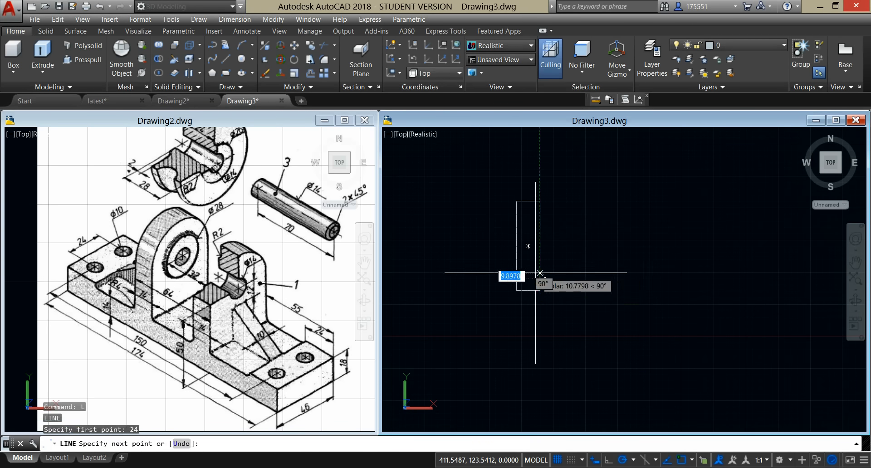
{"action": "right_click", "coordinate": [565, 245]}
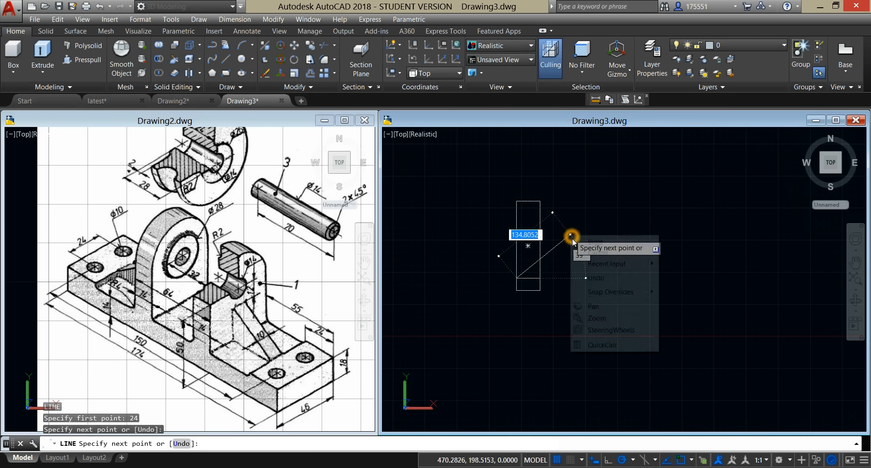
{"action": "left_click", "coordinate": [585, 242]}
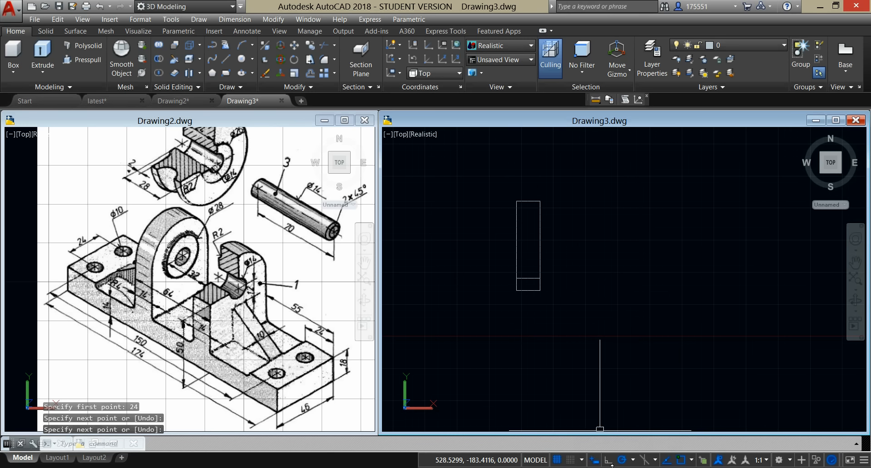
Step: Check the status of the Dynamic Input, Polar Tracking, Object Snap Tracking and object snap drafting aids
{"action": "left_click", "coordinate": [599, 462]}
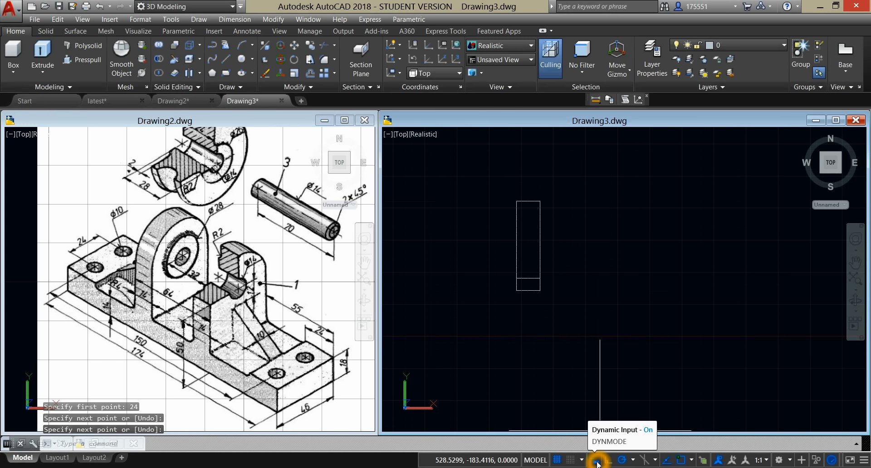
{"action": "left_click", "coordinate": [625, 462]}
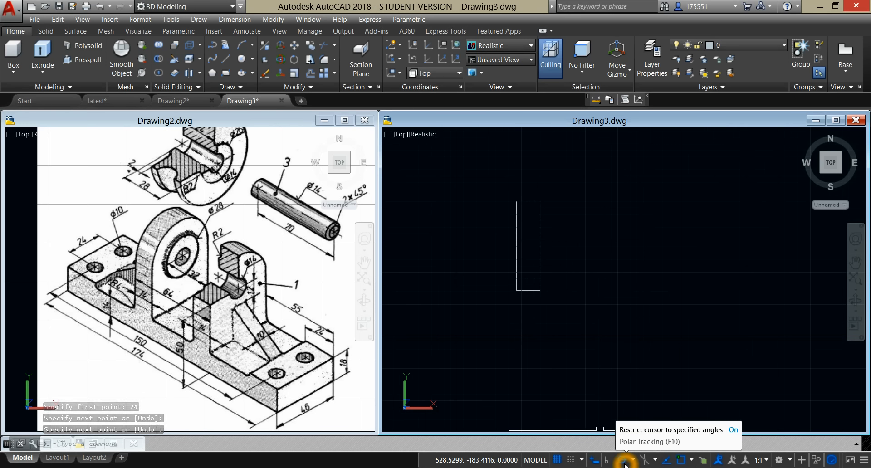
{"action": "left_click", "coordinate": [669, 462]}
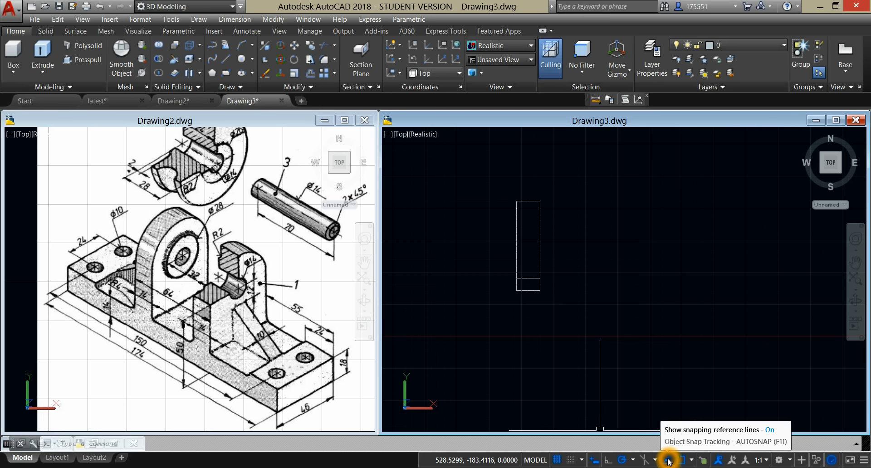
{"action": "left_click", "coordinate": [680, 462]}
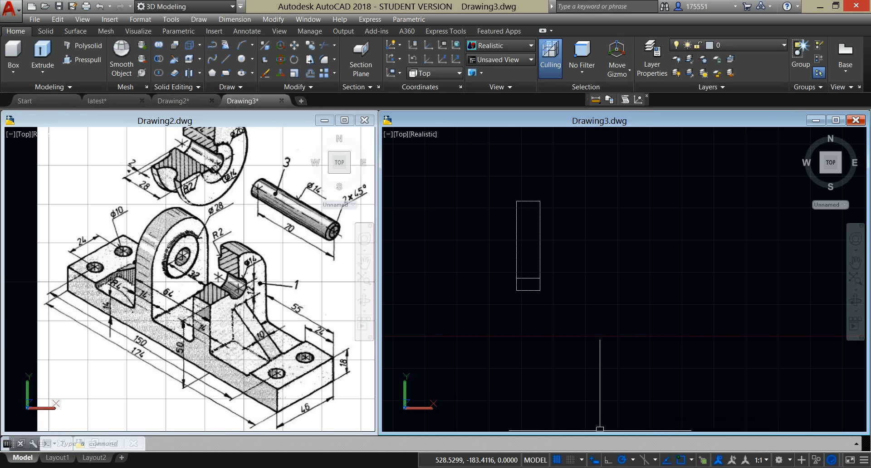
{"action": "left_click", "coordinate": [574, 302]}
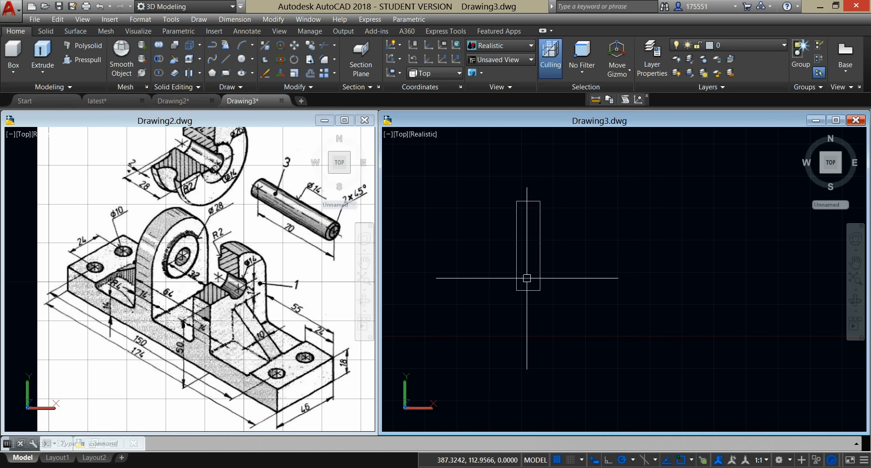
Step: Mirror the cross line about the plate's horizontal centerline to the upper end, keeping the source line
{"action": "left_click", "coordinate": [66, 270]}
{"action": "left_click", "coordinate": [580, 296]}
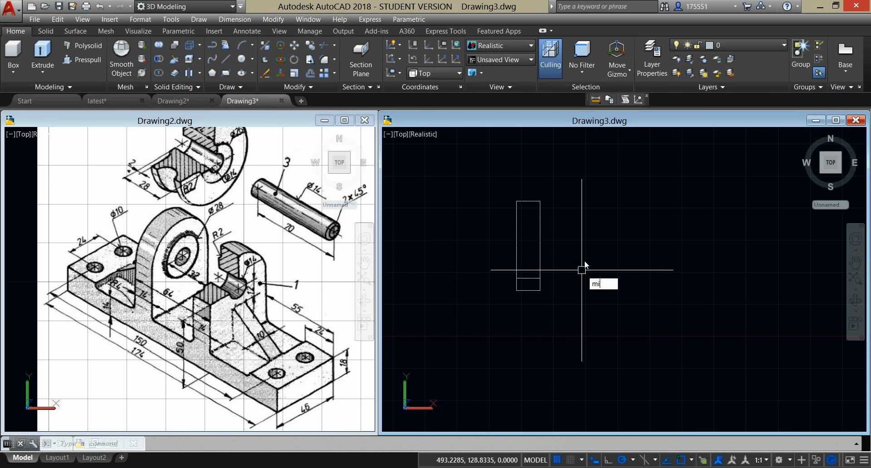
{"action": "key", "text": "Return"}
{"action": "left_click", "coordinate": [530, 277]}
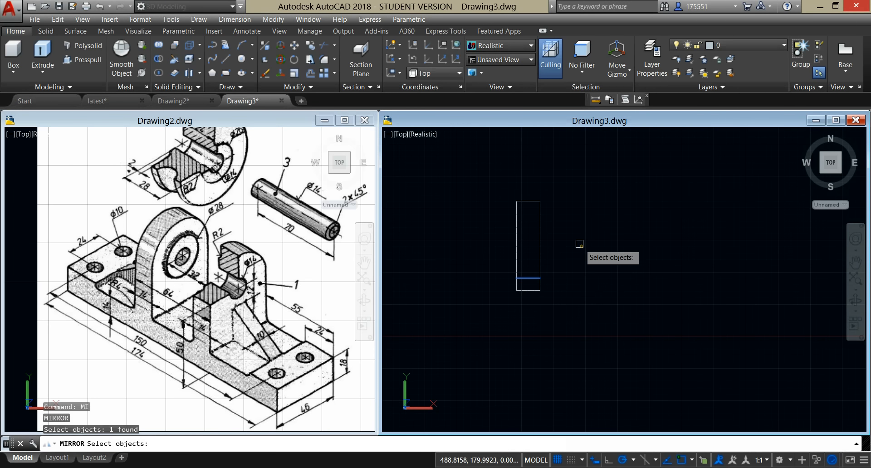
{"action": "key", "text": "Return"}
{"action": "left_click", "coordinate": [538, 247]}
{"action": "left_click", "coordinate": [481, 251]}
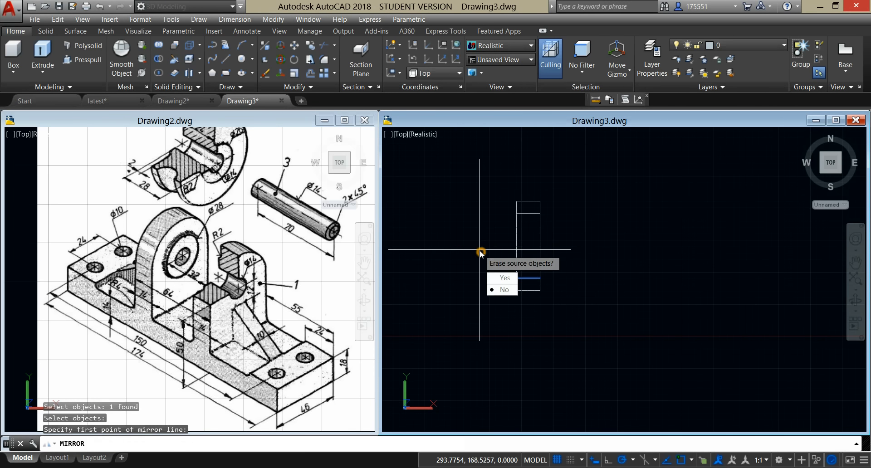
{"action": "left_click", "coordinate": [508, 290]}
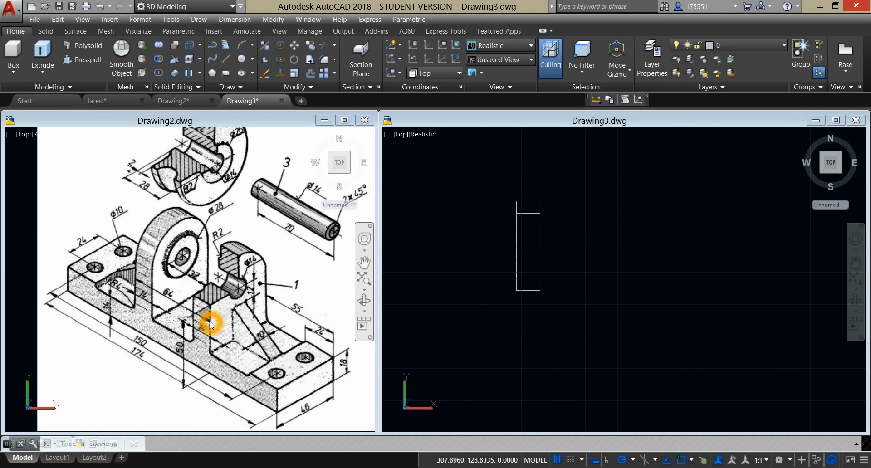
Step: Draw a horizontal line across the full plate width, starting 32 below the midpoint of its left long edge
{"action": "left_click", "coordinate": [414, 296]}
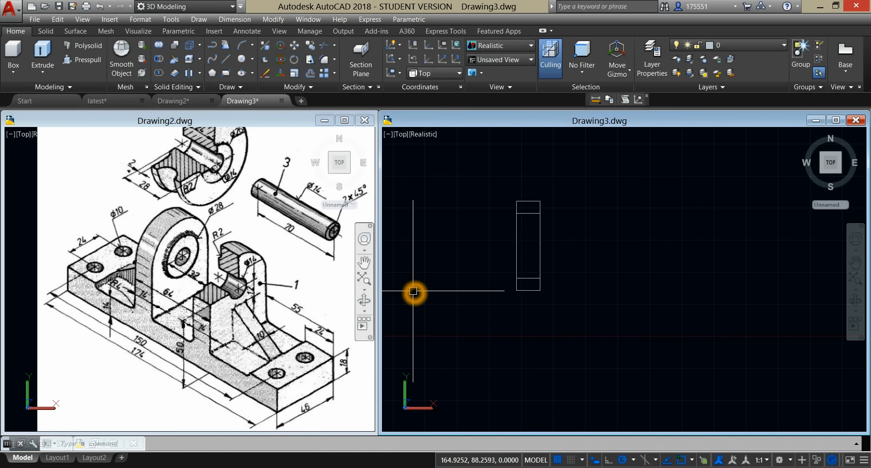
{"action": "type", "text": "L"}
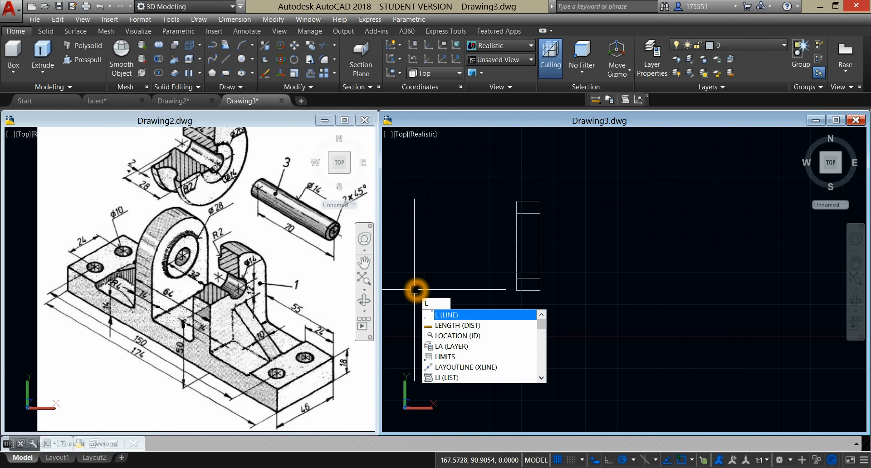
{"action": "key", "text": "Return"}
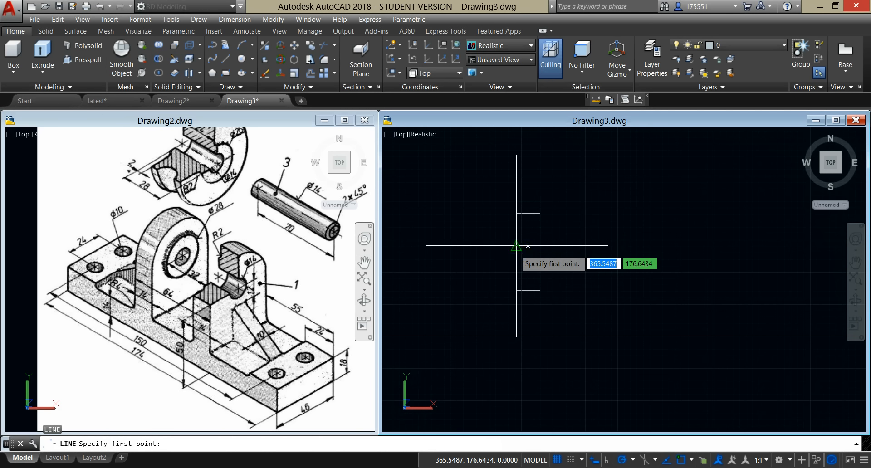
{"action": "left_click", "coordinate": [516, 313]}
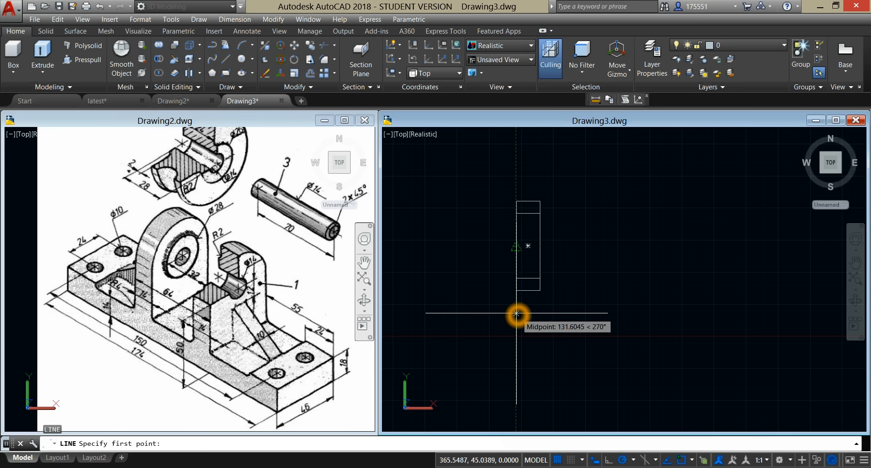
{"action": "key", "text": "Return"}
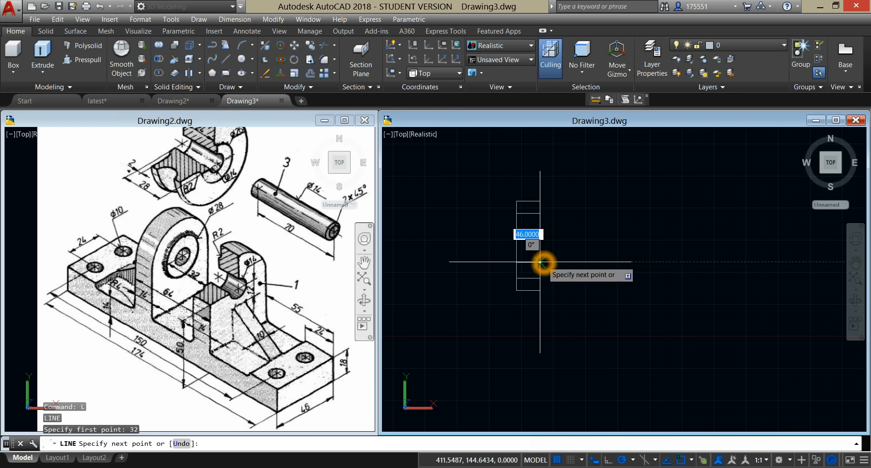
{"action": "left_click", "coordinate": [540, 262]}
{"action": "right_click", "coordinate": [567, 245]}
{"action": "left_click", "coordinate": [578, 248]}
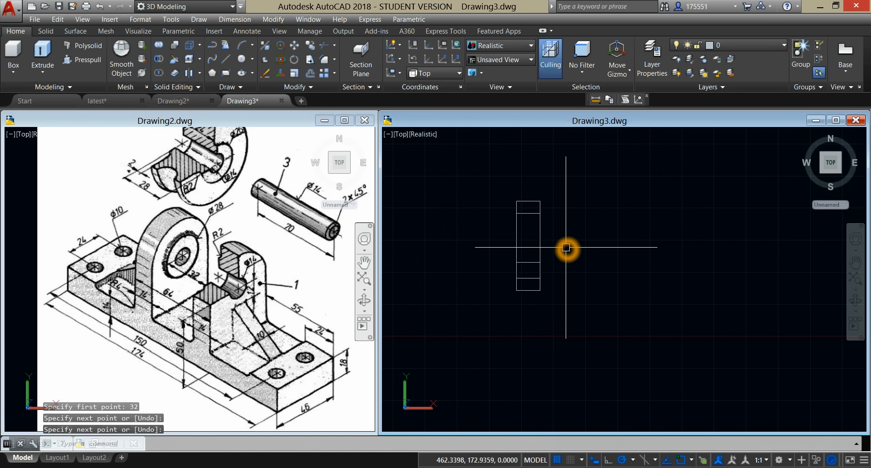
Step: Copy the cross line lying 32 below the plate's center straight up by 64 and end the Copy command
{"action": "left_click", "coordinate": [526, 262]}
{"action": "right_click", "coordinate": [581, 213]}
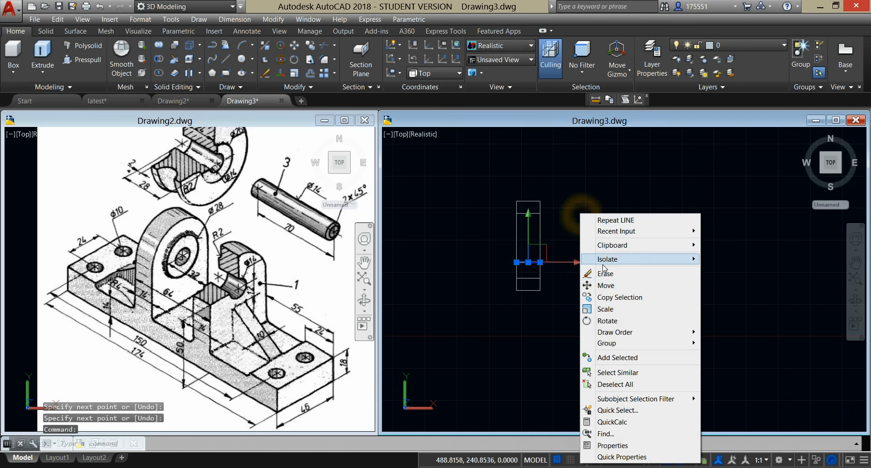
{"action": "left_click", "coordinate": [608, 297]}
{"action": "left_click", "coordinate": [540, 262]}
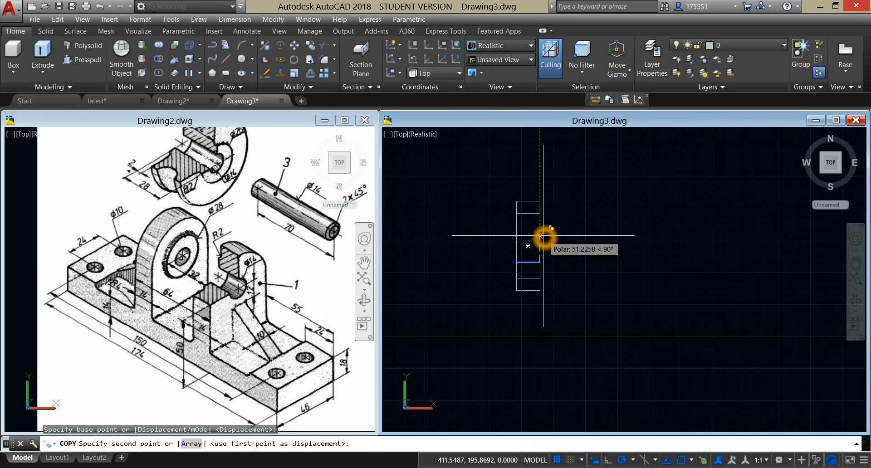
{"action": "type", "text": "64"}
{"action": "key", "text": "Return"}
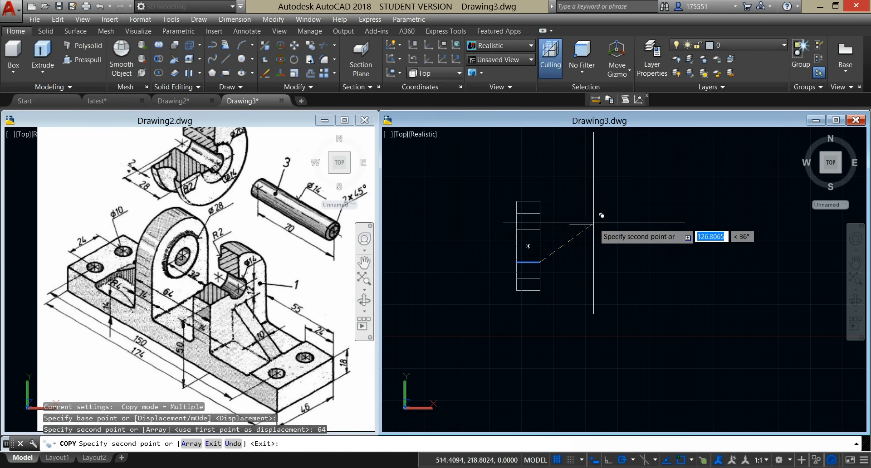
{"action": "right_click", "coordinate": [593, 223]}
{"action": "left_click", "coordinate": [614, 232]}
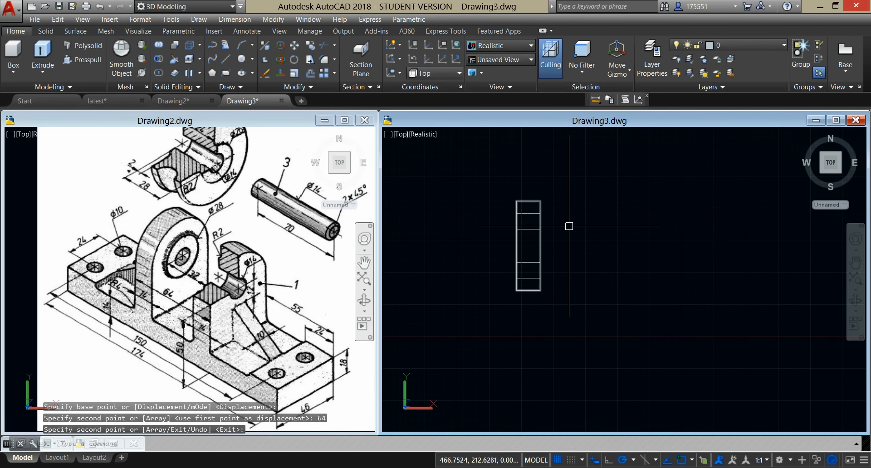
Step: Draw a line joining the midpoints of the two cross lines nearest the plate's upper end
{"action": "scroll", "coordinate": [571, 225], "scroll_direction": "up", "scroll_amount": 2}
{"action": "middle_click_drag", "start_coordinate": [573, 225], "coordinate": [548, 236]}
{"action": "middle_click", "coordinate": [545, 236]}
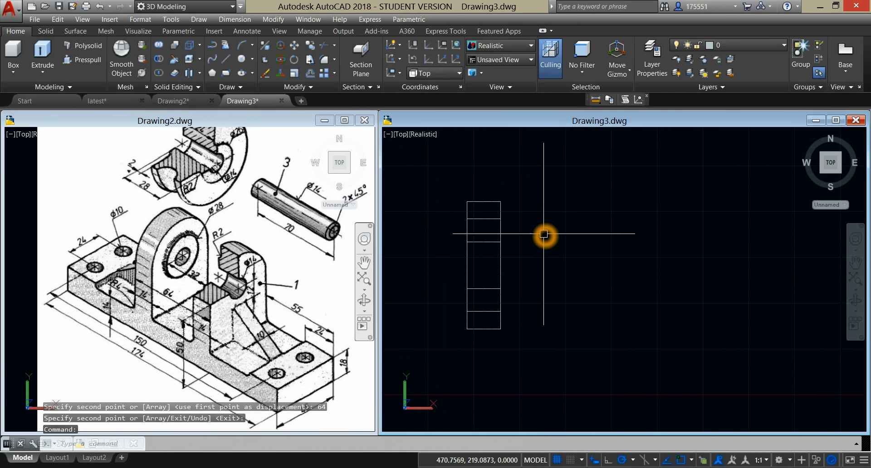
{"action": "left_click", "coordinate": [557, 210]}
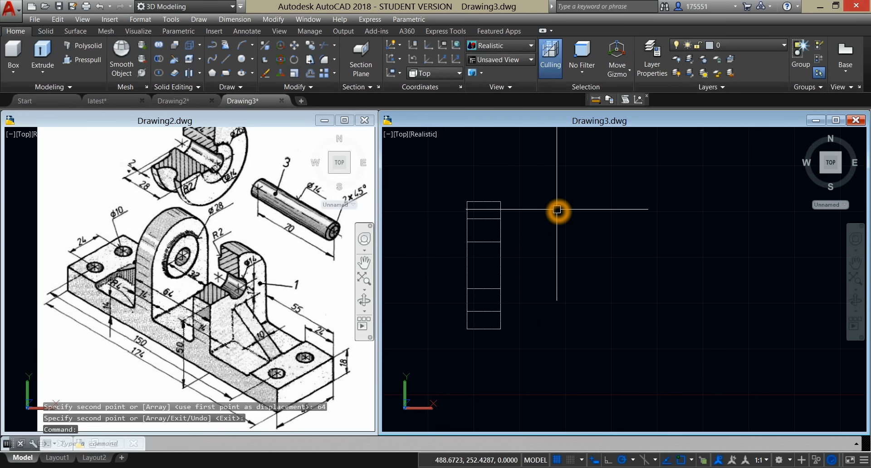
{"action": "type", "text": "L"}
{"action": "key", "text": "Return"}
{"action": "left_click", "coordinate": [484, 219]}
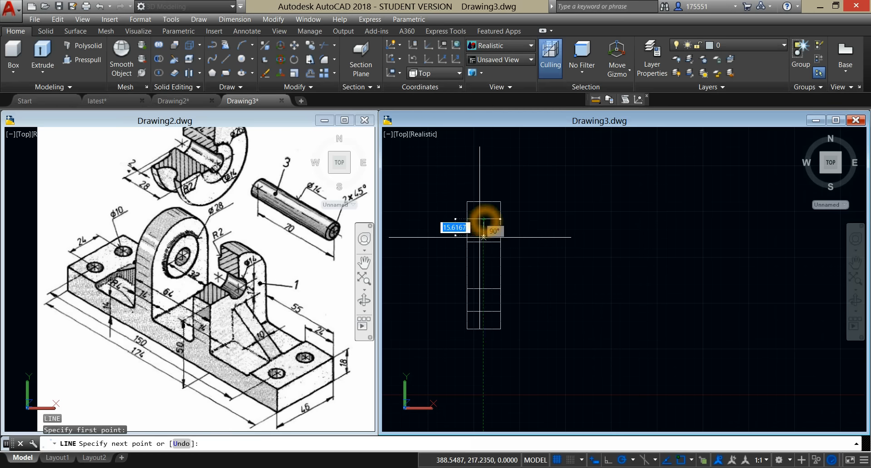
{"action": "left_click", "coordinate": [483, 242]}
{"action": "right_click", "coordinate": [564, 224]}
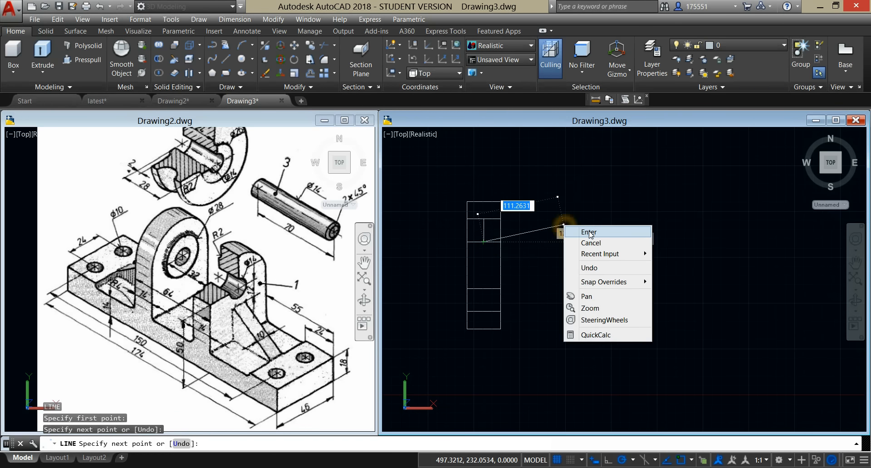
{"action": "left_click", "coordinate": [590, 233]}
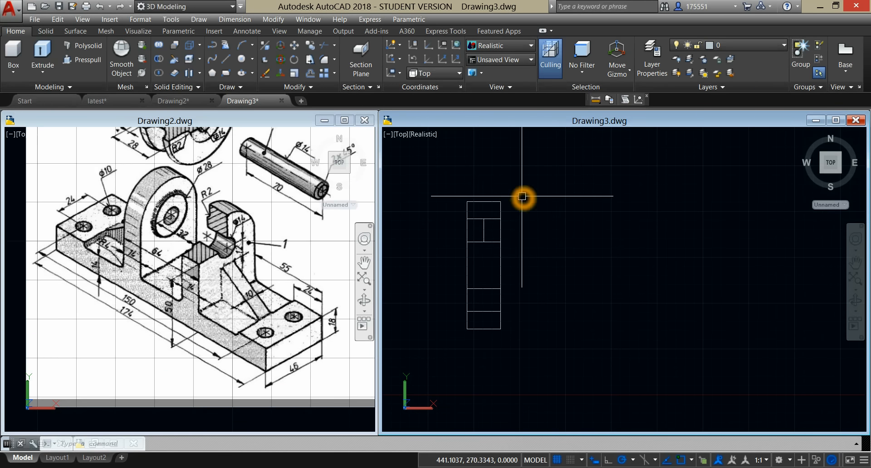
Step: In SW Isometric view, extrude the base plate outline downward by 14 and turn off the grid display
{"action": "left_click", "coordinate": [405, 135]}
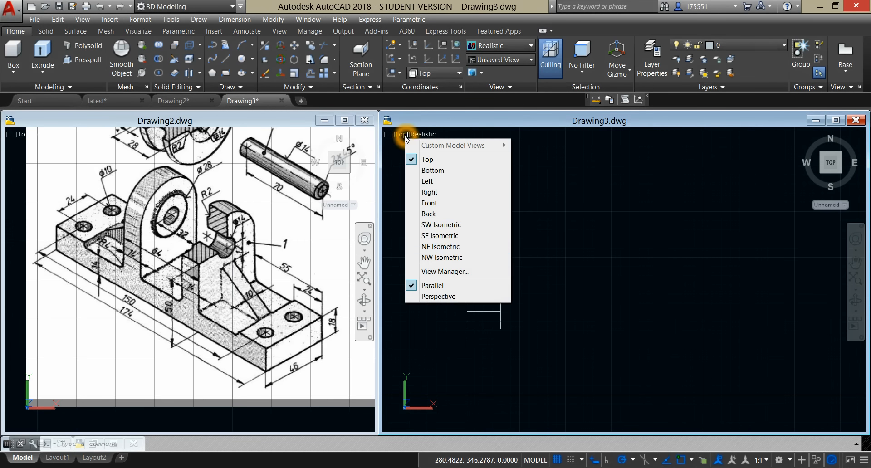
{"action": "left_click", "coordinate": [450, 225]}
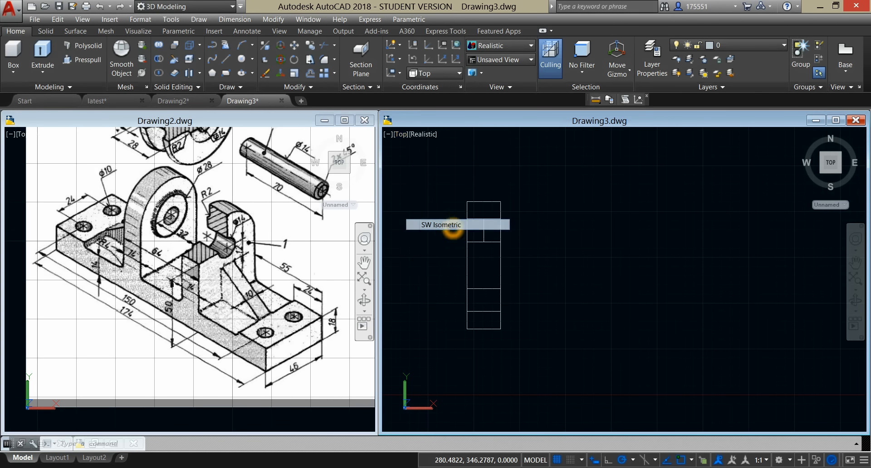
{"action": "middle_click_drag", "start_coordinate": [525, 242], "coordinate": [563, 227]}
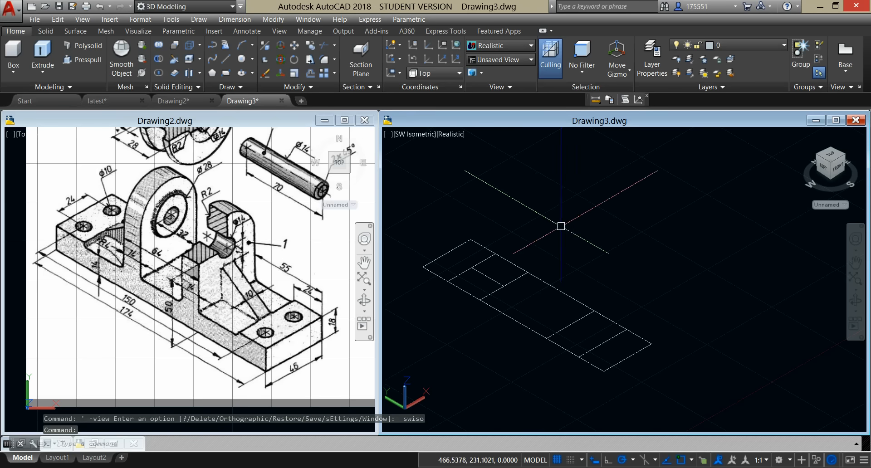
{"action": "left_click", "coordinate": [543, 277]}
{"action": "left_click", "coordinate": [50, 45]}
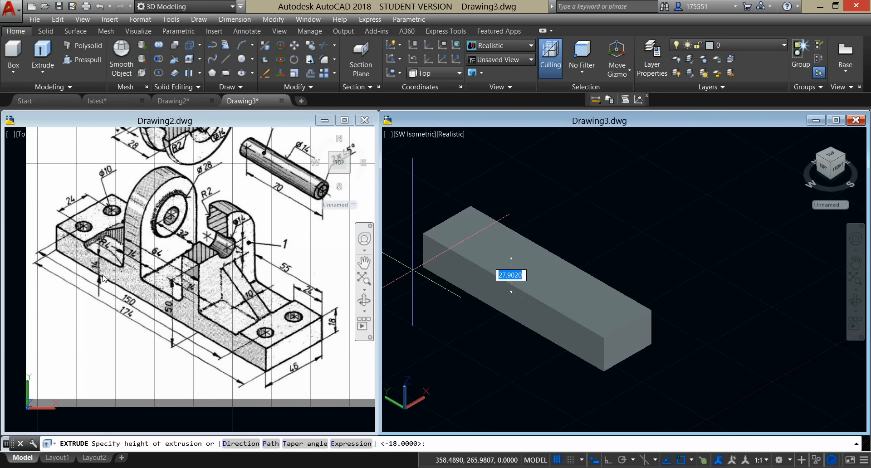
{"action": "type", "text": "14"}
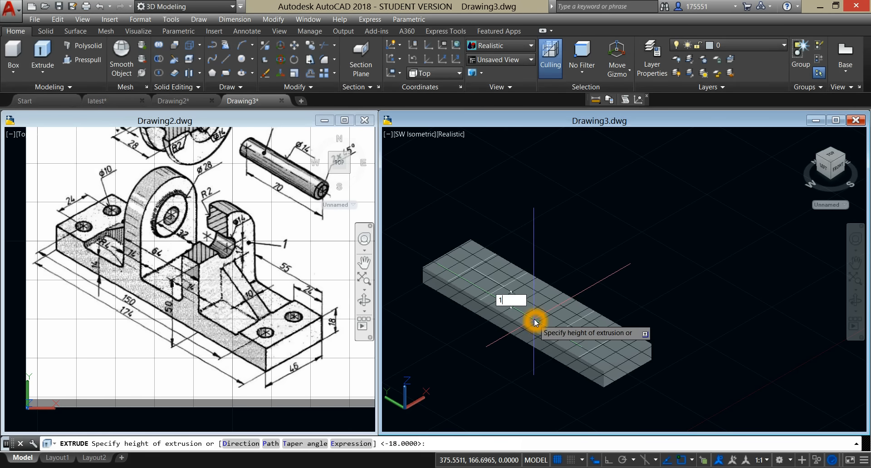
{"action": "key", "text": "Return"}
{"action": "left_click", "coordinate": [562, 461]}
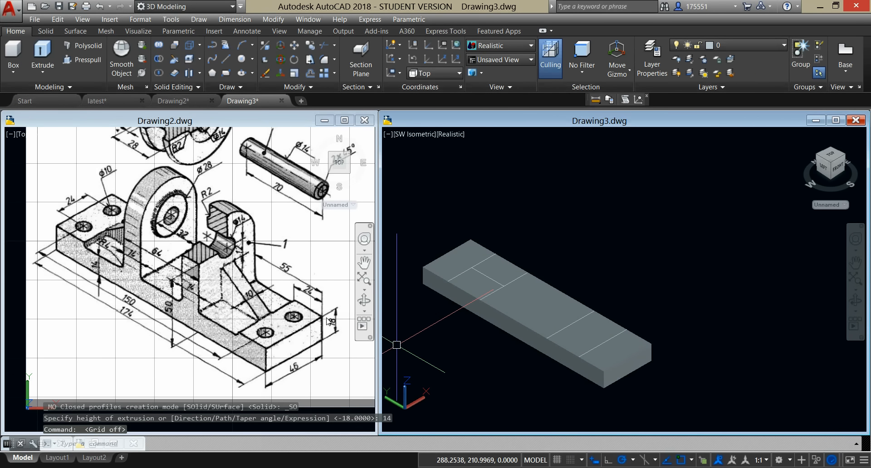
Step: Use Presspull to raise the bounded areas at both ends of the plate by 4 and end the command
{"action": "left_click", "coordinate": [320, 344]}
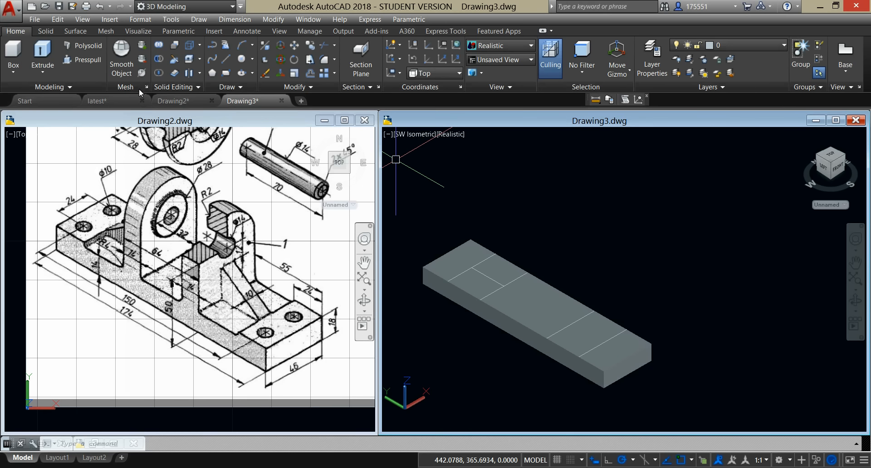
{"action": "left_click", "coordinate": [86, 61]}
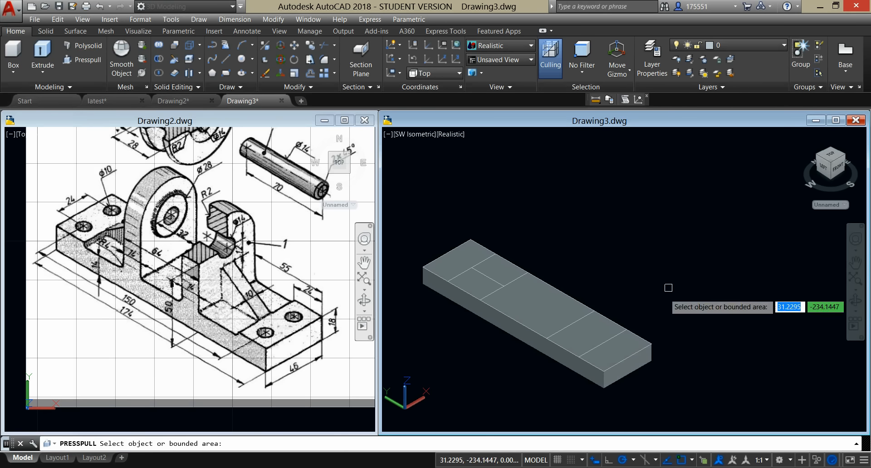
{"action": "left_click", "coordinate": [612, 348]}
{"action": "left_click", "coordinate": [613, 348]}
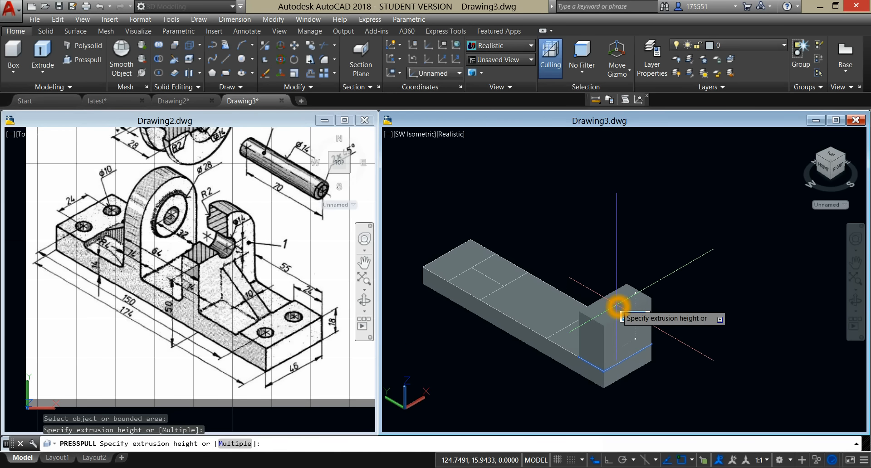
{"action": "key", "text": "Return"}
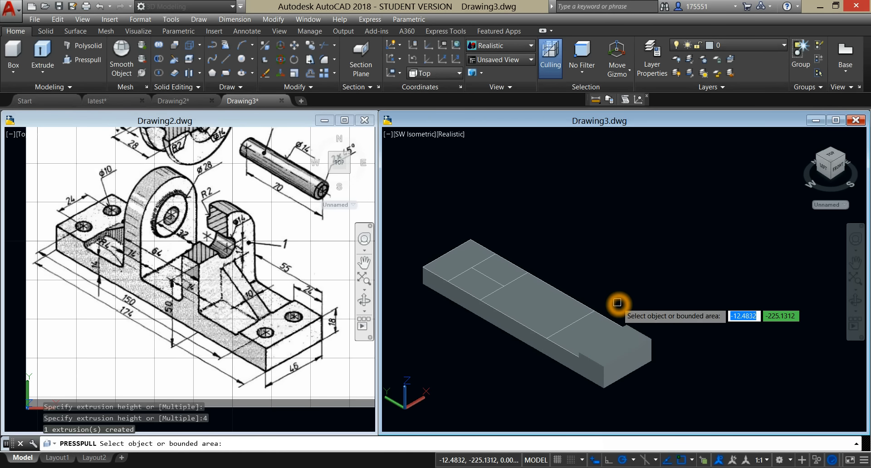
{"action": "left_click", "coordinate": [461, 264]}
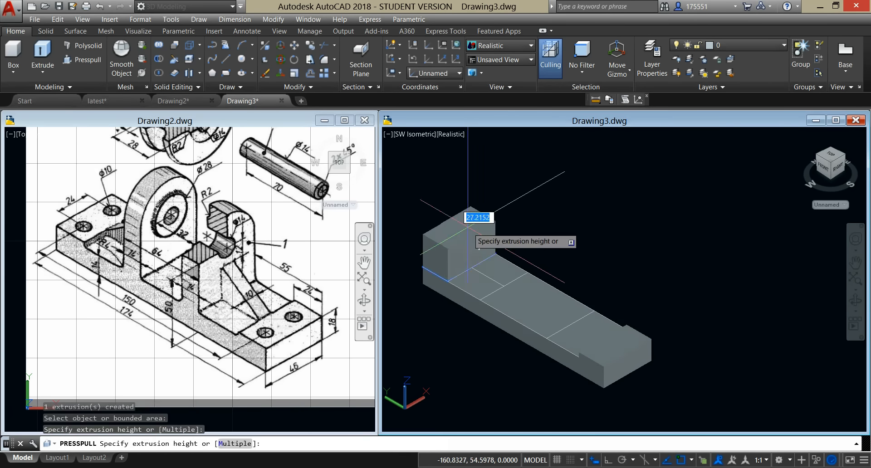
{"action": "type", "text": "4"}
{"action": "key", "text": "Return"}
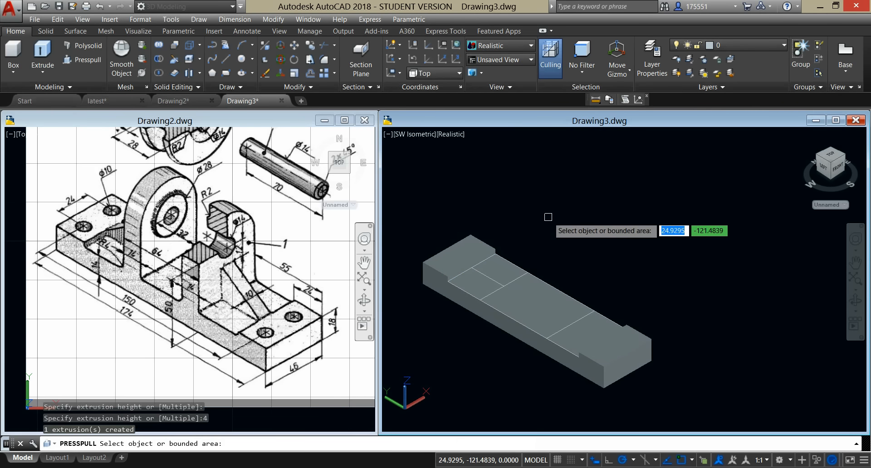
{"action": "key", "text": "Escape"}
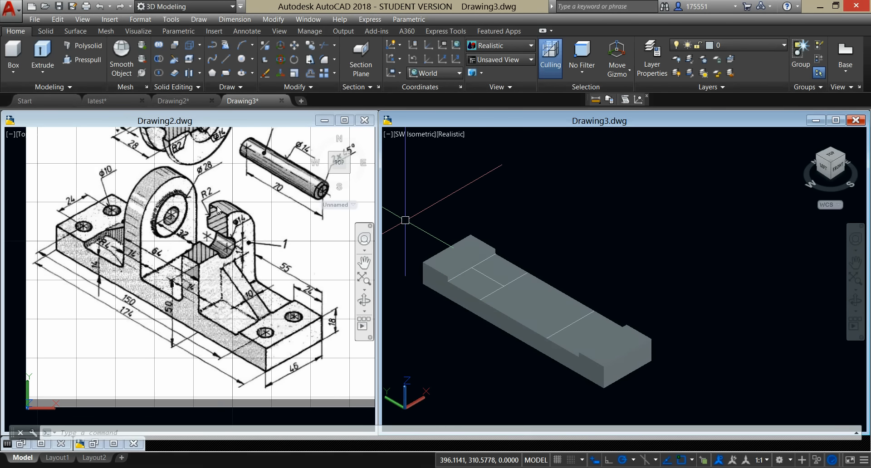
{"action": "left_click", "coordinate": [231, 297]}
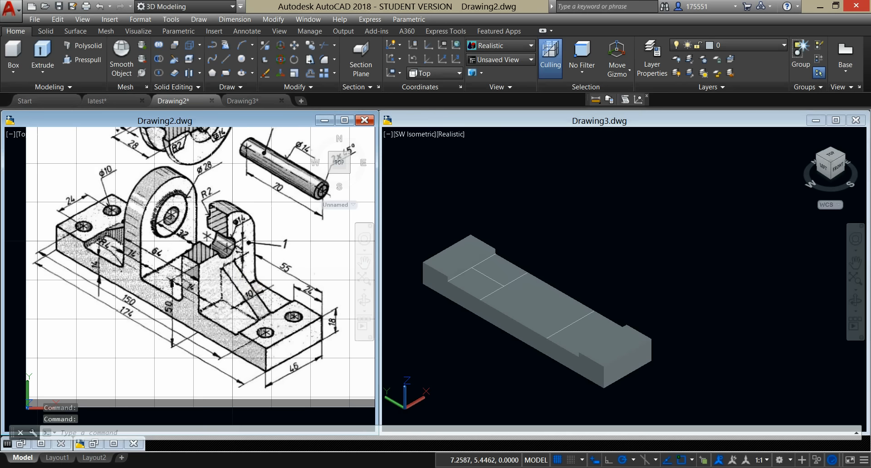
{"action": "left_click", "coordinate": [431, 195]}
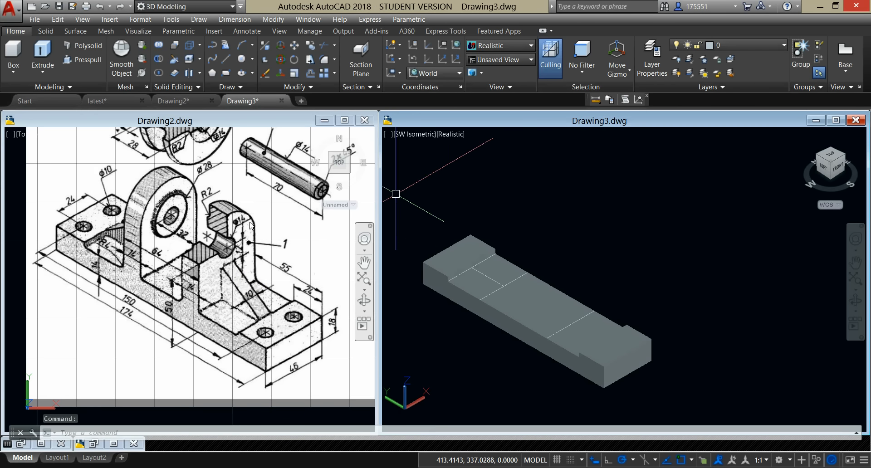
{"action": "left_click", "coordinate": [412, 385]}
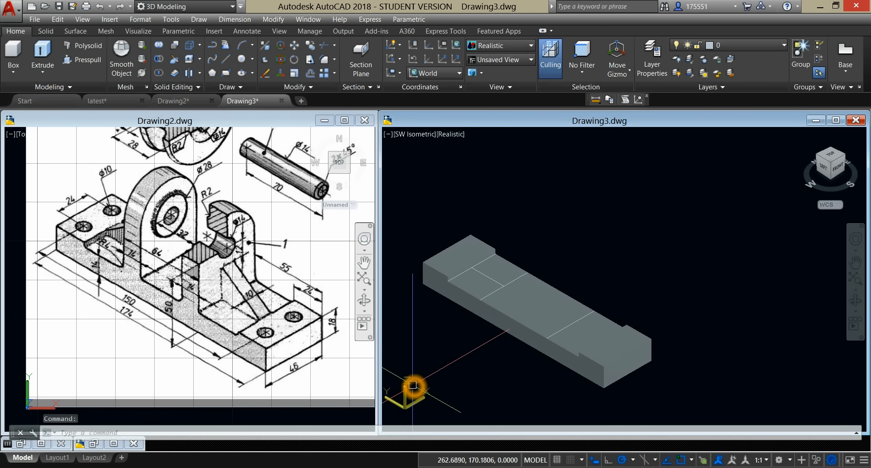
Step: Define a new UCS by Z-Axis Vector, with its origin beside the plate and Z pointing along the plate's length
{"action": "left_click", "coordinate": [435, 88]}
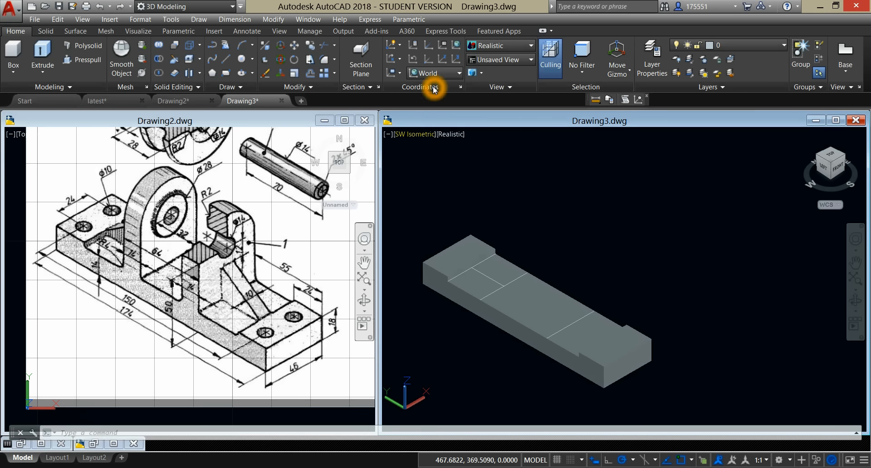
{"action": "left_click", "coordinate": [444, 62]}
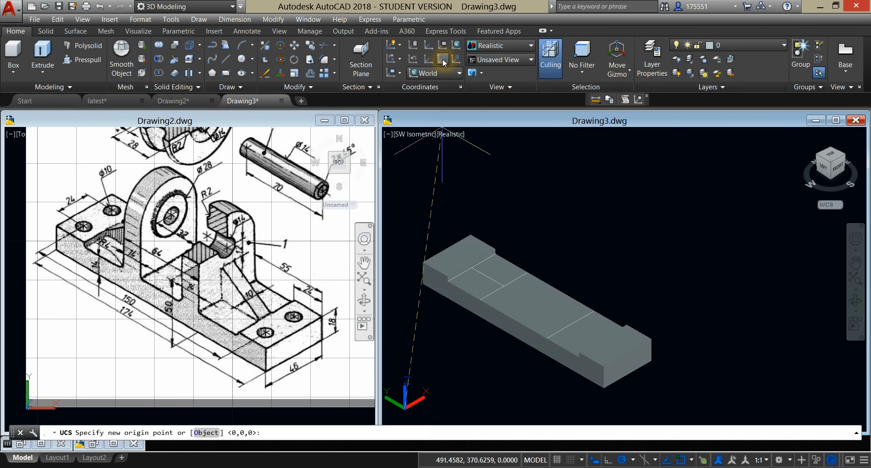
{"action": "left_click", "coordinate": [625, 204]}
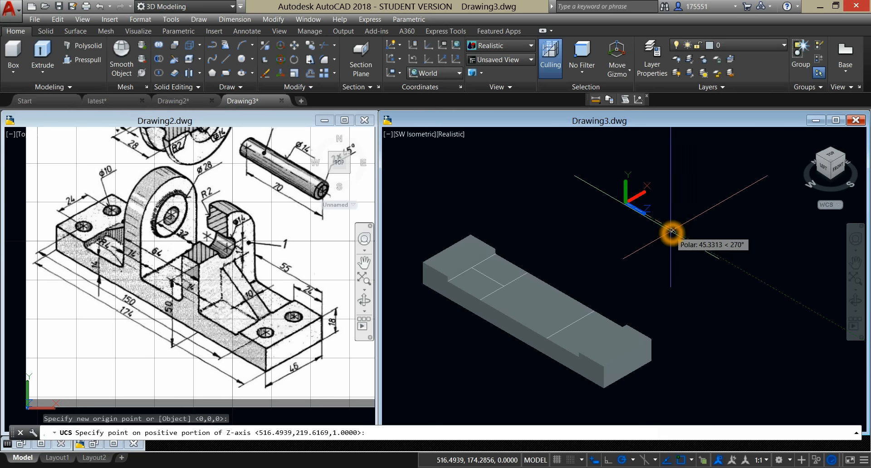
{"action": "left_click", "coordinate": [688, 239]}
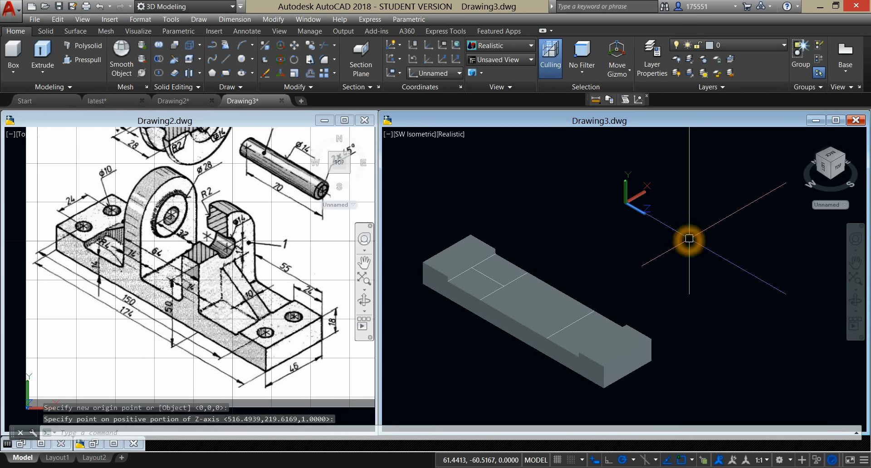
{"action": "left_click", "coordinate": [638, 213]}
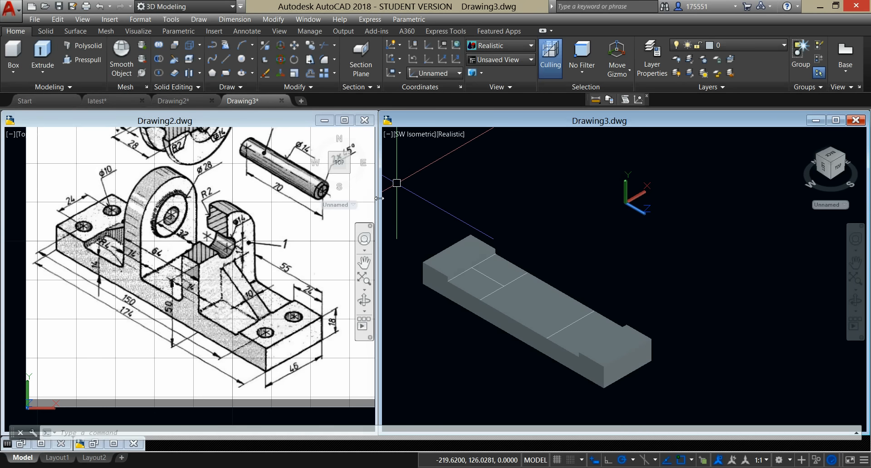
{"action": "left_click", "coordinate": [496, 199]}
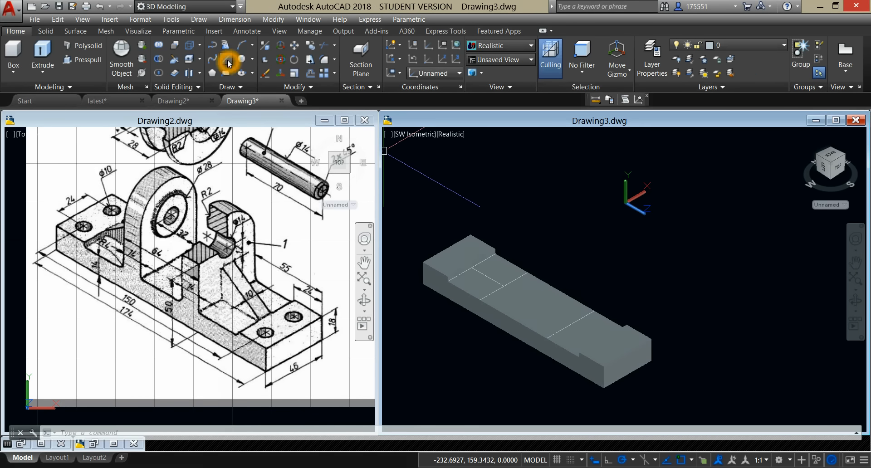
Step: Draw a 36 long vertical line upward from the midpoint of the inner cross line opposite the connecting line
{"action": "left_click", "coordinate": [226, 60]}
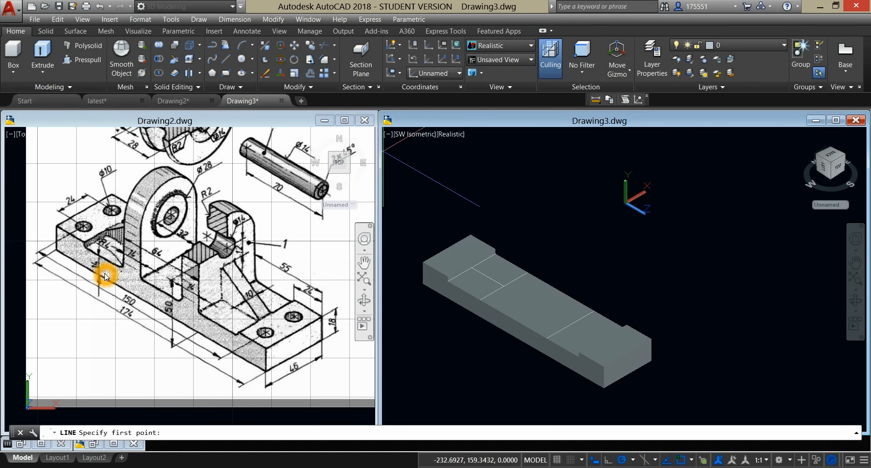
{"action": "left_click", "coordinate": [571, 325]}
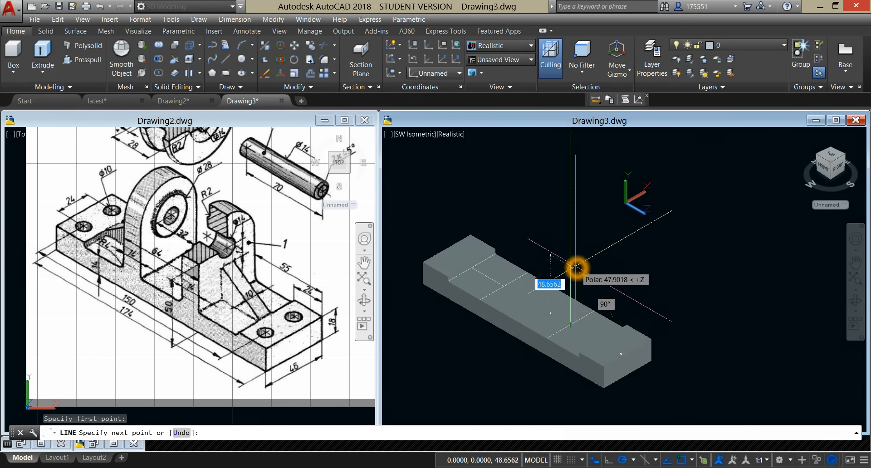
{"action": "type", "text": "36"}
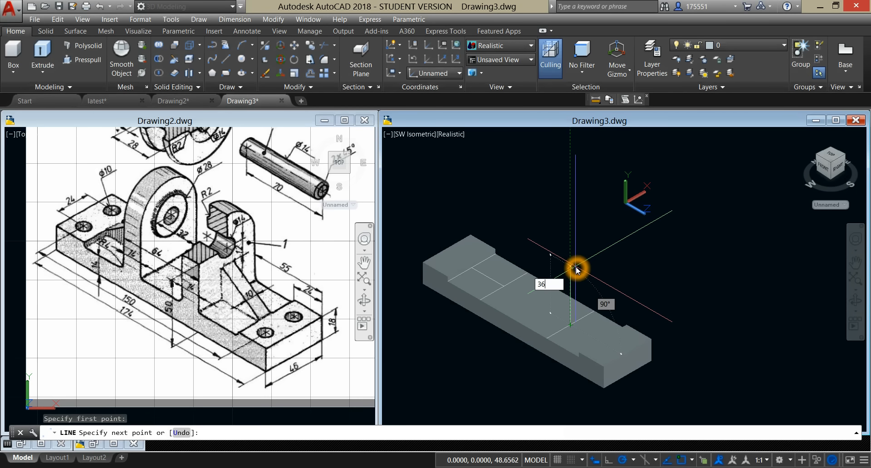
{"action": "left_click", "coordinate": [577, 271]}
{"action": "right_click", "coordinate": [582, 239]}
{"action": "left_click", "coordinate": [590, 246]}
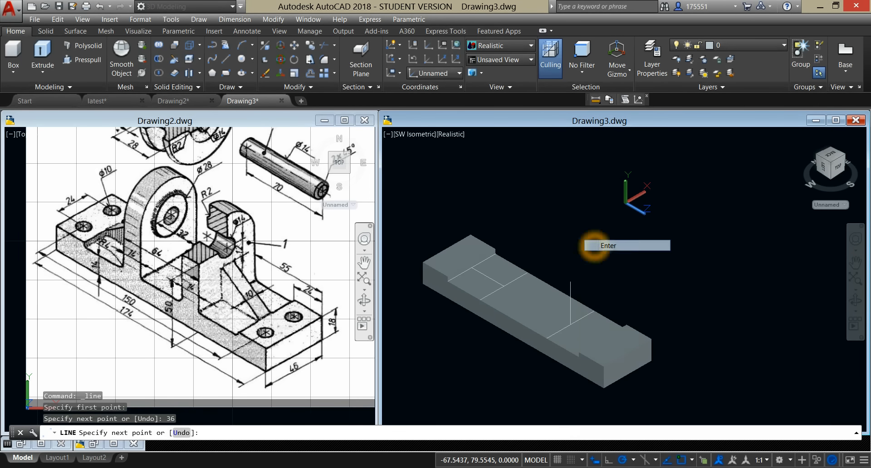
{"action": "left_click", "coordinate": [241, 67]}
{"action": "left_click", "coordinate": [426, 188]}
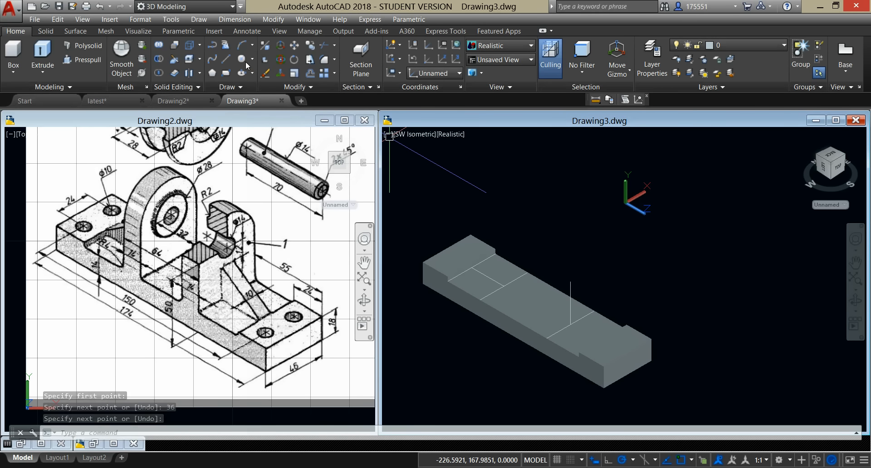
{"action": "left_click", "coordinate": [241, 58]}
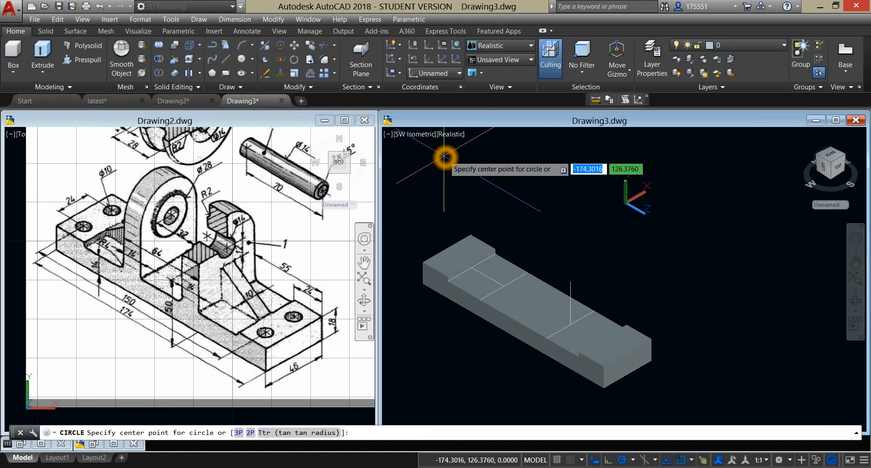
{"action": "left_click", "coordinate": [571, 282]}
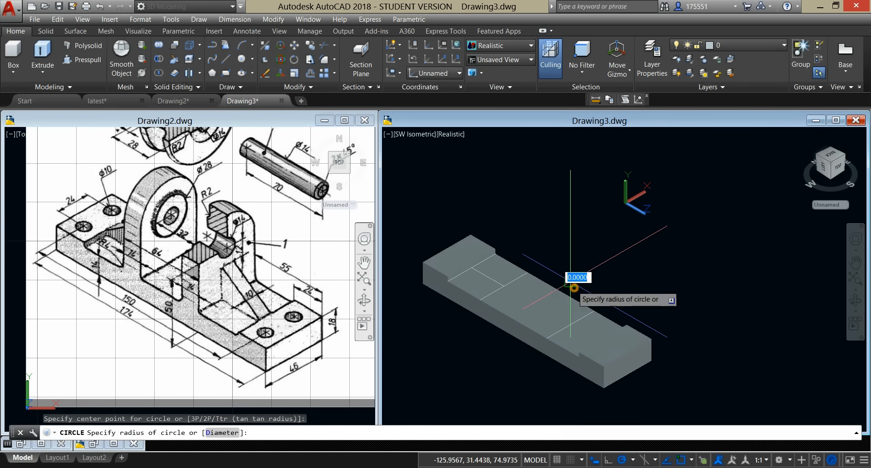
{"action": "left_click", "coordinate": [579, 257]}
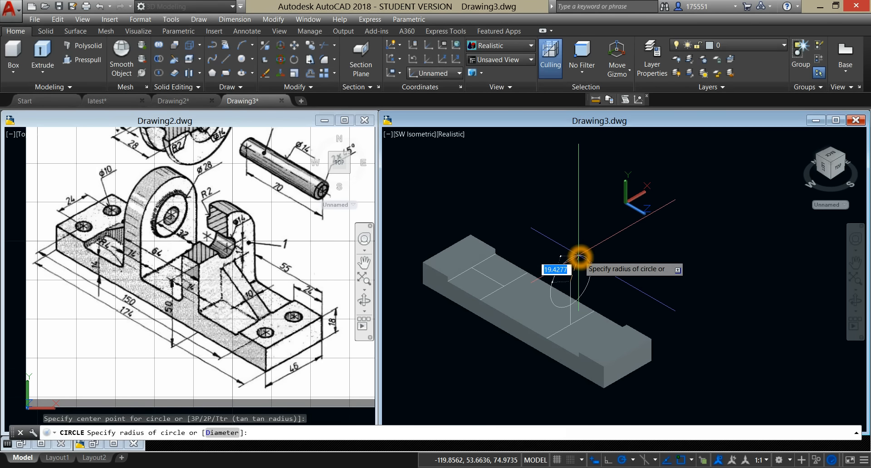
{"action": "left_click", "coordinate": [237, 274]}
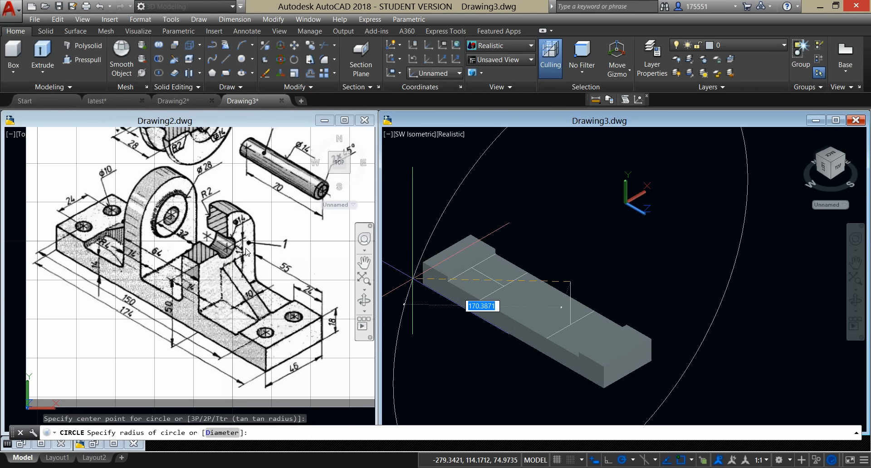
{"action": "left_click", "coordinate": [257, 226]}
{"action": "left_click", "coordinate": [568, 236]}
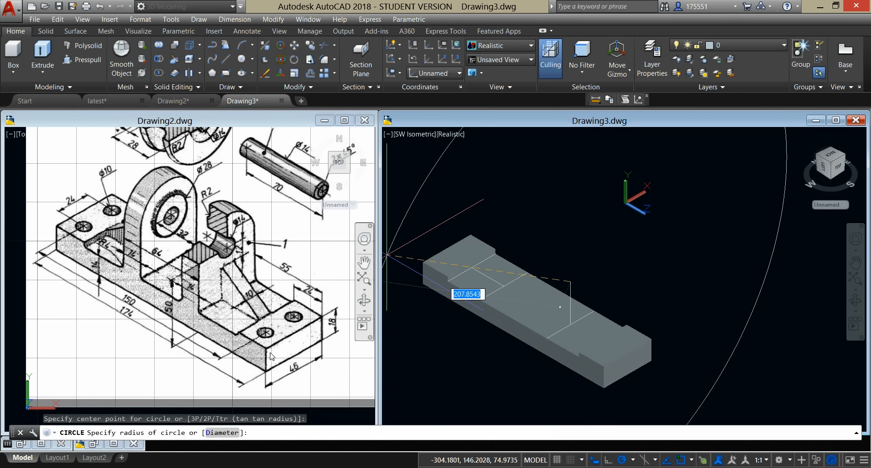
{"action": "left_click", "coordinate": [305, 359]}
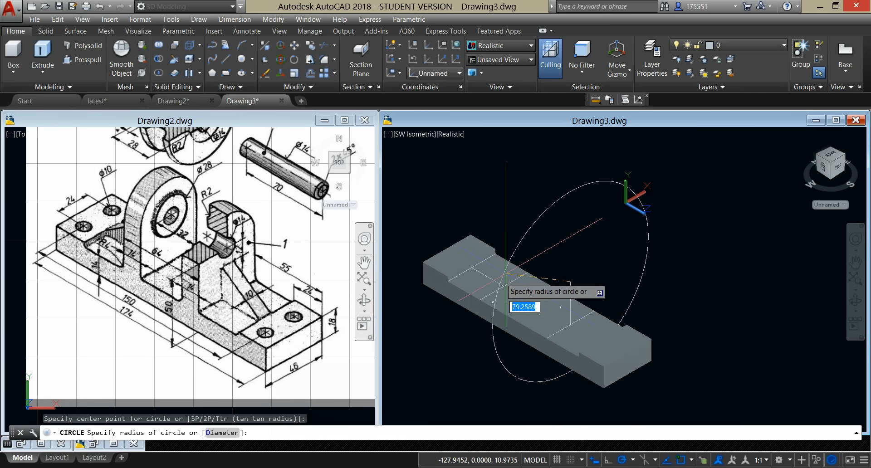
{"action": "left_click", "coordinate": [527, 251]}
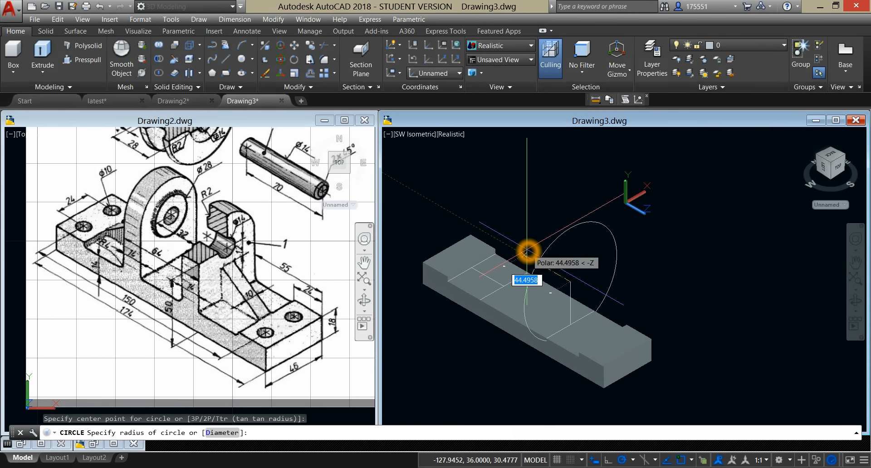
{"action": "left_click", "coordinate": [527, 250]}
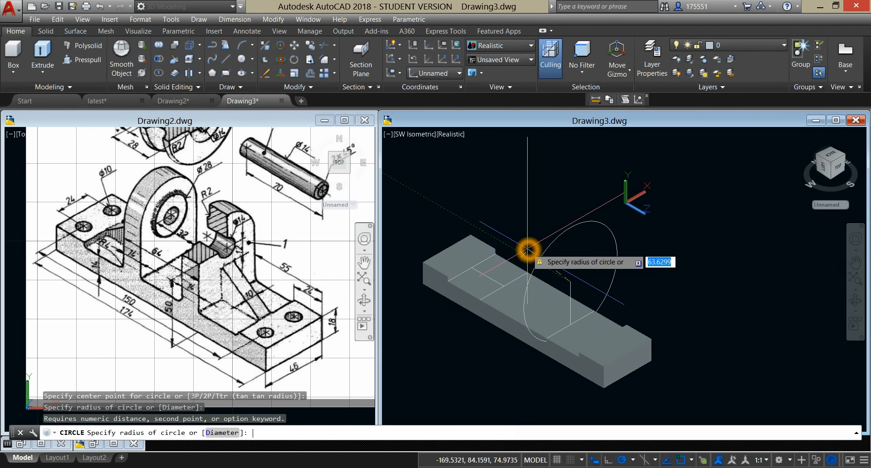
{"action": "type", "text": "d"}
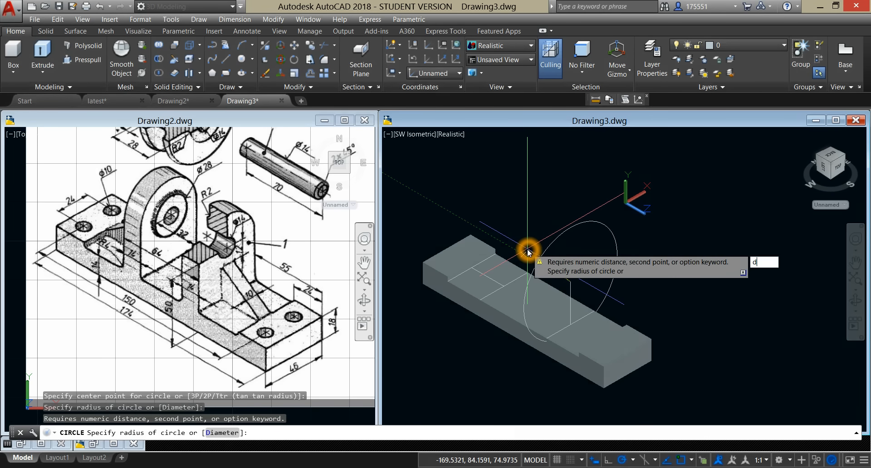
{"action": "key", "text": "Escape"}
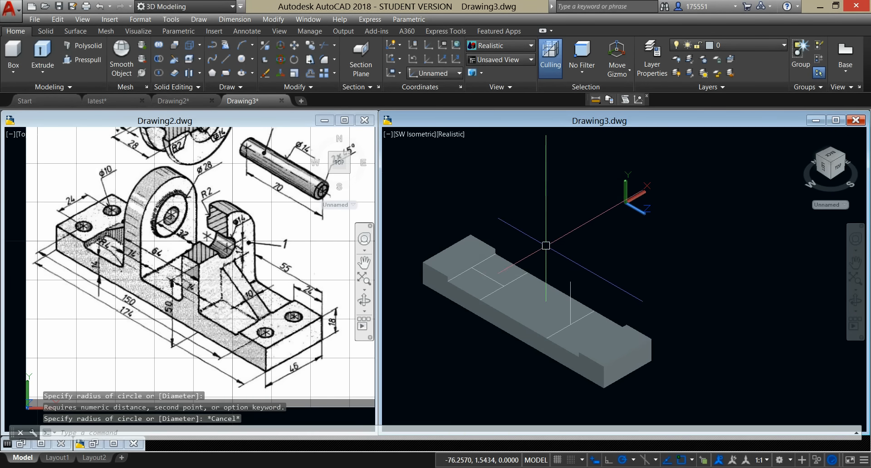
Step: Draw a circle of diameter 46 centred on the upper end of the 36 long vertical line
{"action": "left_click", "coordinate": [241, 64]}
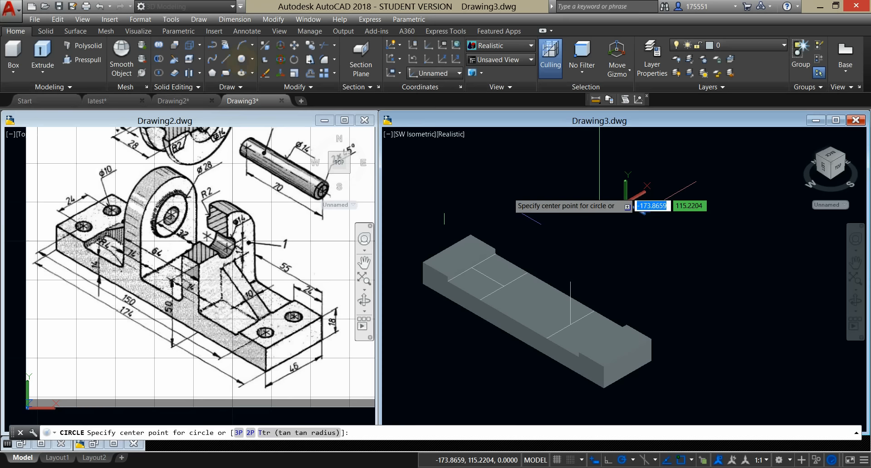
{"action": "left_click", "coordinate": [574, 282]}
{"action": "type", "text": "d"}
{"action": "key", "text": "Return"}
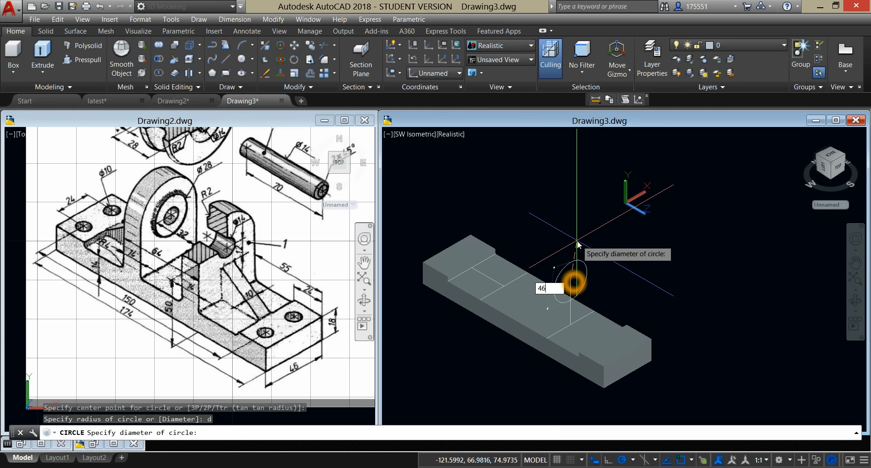
{"action": "type", "text": "46"}
{"action": "key", "text": "Return"}
{"action": "middle_click_drag", "start_coordinate": [577, 241], "coordinate": [526, 220]}
Step: Draw a concentric circle of diameter 28 inside the lug's outer circle
{"action": "right_click", "coordinate": [522, 203]}
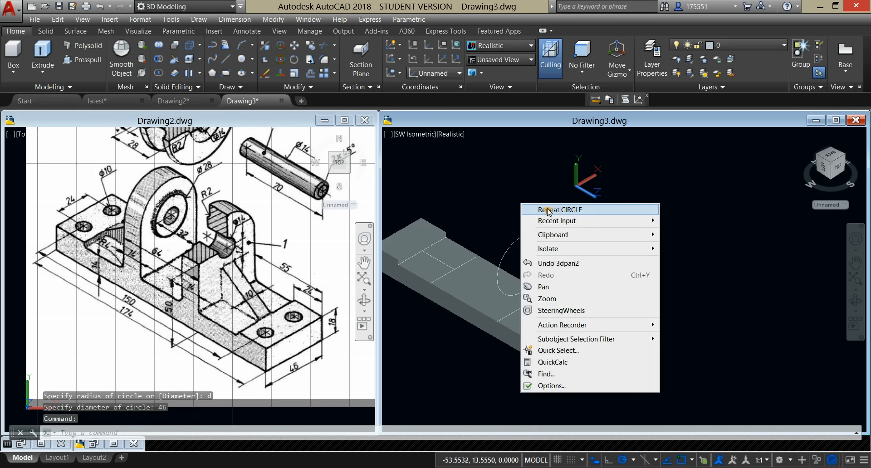
{"action": "left_click", "coordinate": [548, 210]}
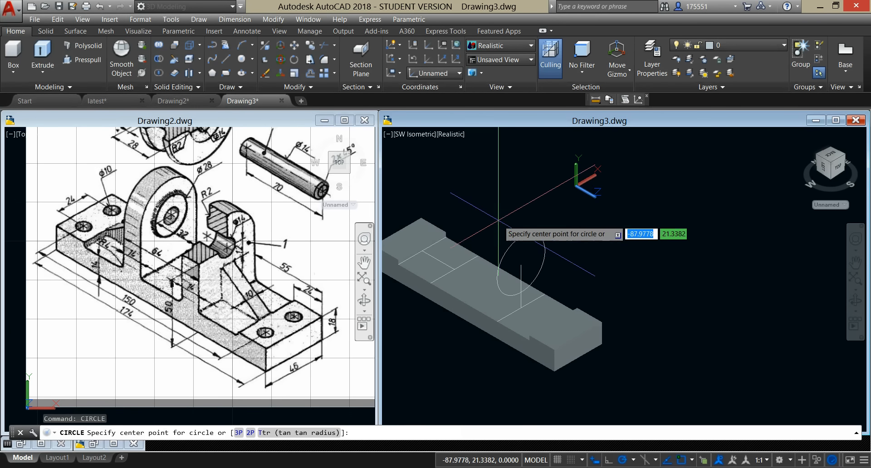
{"action": "left_click", "coordinate": [521, 265]}
{"action": "type", "text": "d"}
{"action": "key", "text": "Return"}
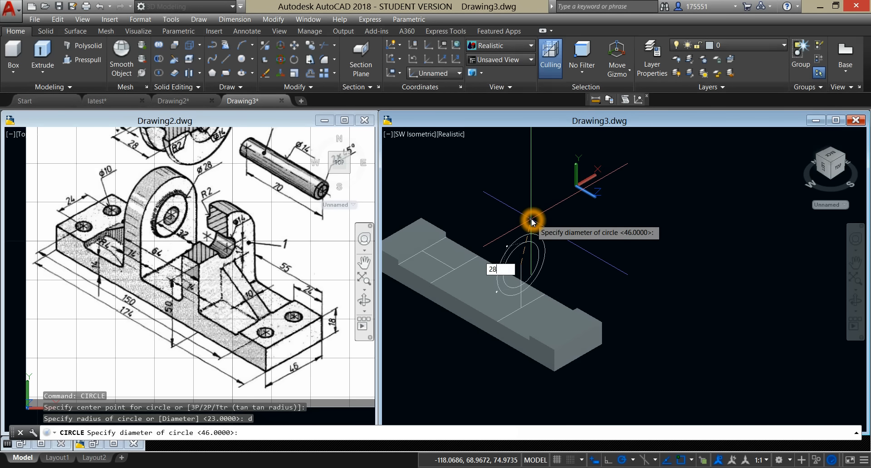
{"action": "key", "text": "Return"}
Step: Draw a third concentric circle of diameter 14 for the lug's pin hole
{"action": "right_click", "coordinate": [532, 216]}
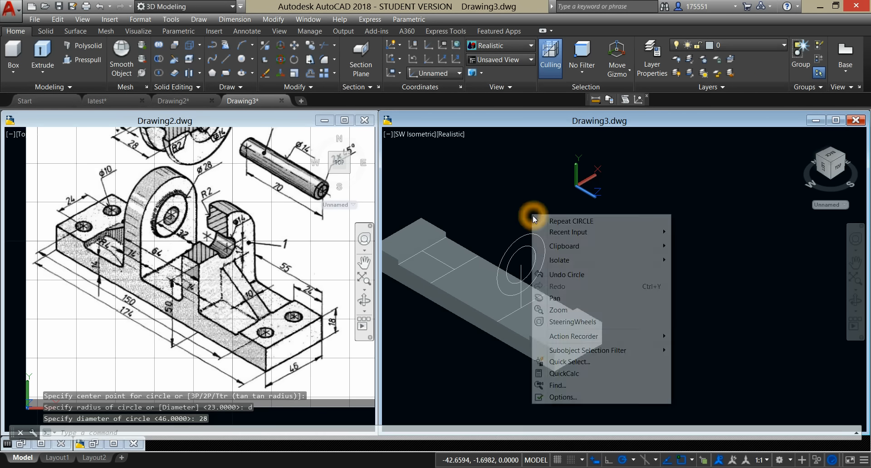
{"action": "left_click", "coordinate": [549, 221]}
{"action": "left_click", "coordinate": [521, 265]}
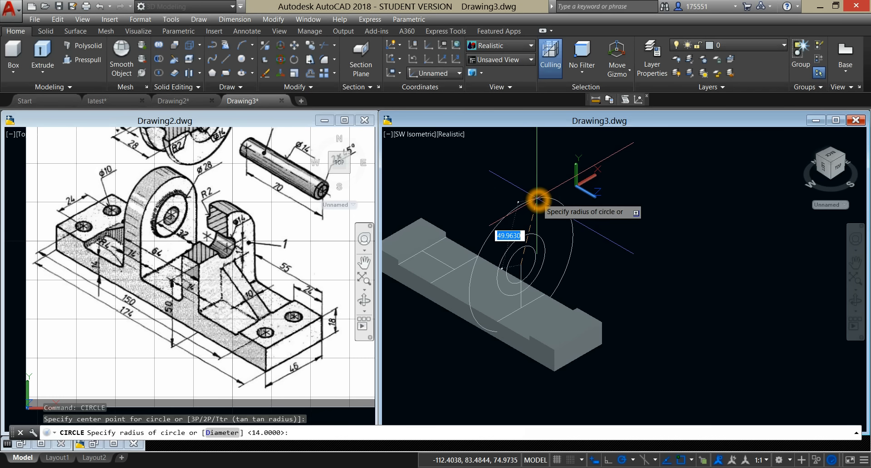
{"action": "key", "text": "Return"}
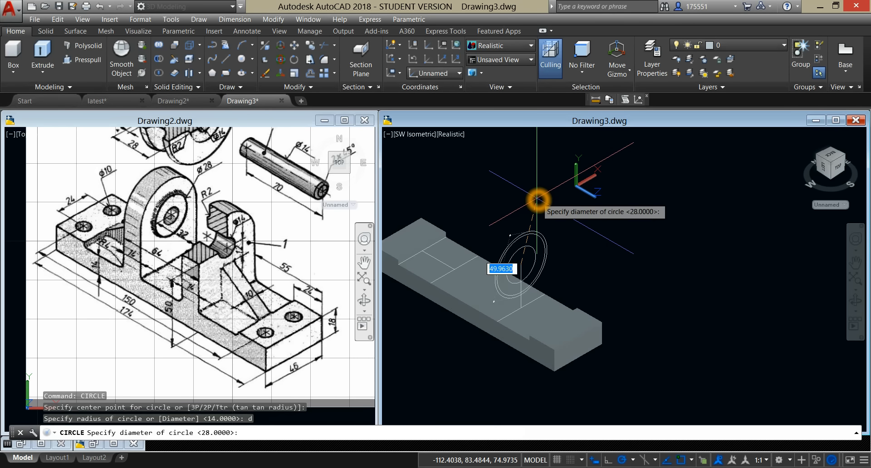
{"action": "key", "text": "Return"}
{"action": "middle_click_drag", "start_coordinate": [539, 201], "coordinate": [530, 180]}
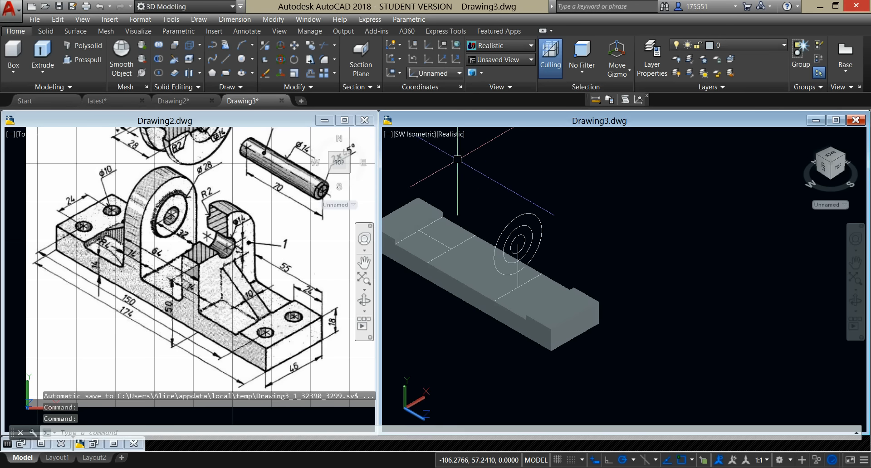
Step: Switch the model viewport to the Front view
{"action": "left_click", "coordinate": [399, 134]}
{"action": "left_click", "coordinate": [449, 206]}
{"action": "middle_click_drag", "start_coordinate": [525, 230], "coordinate": [599, 221]}
{"action": "key", "text": "Escape"}
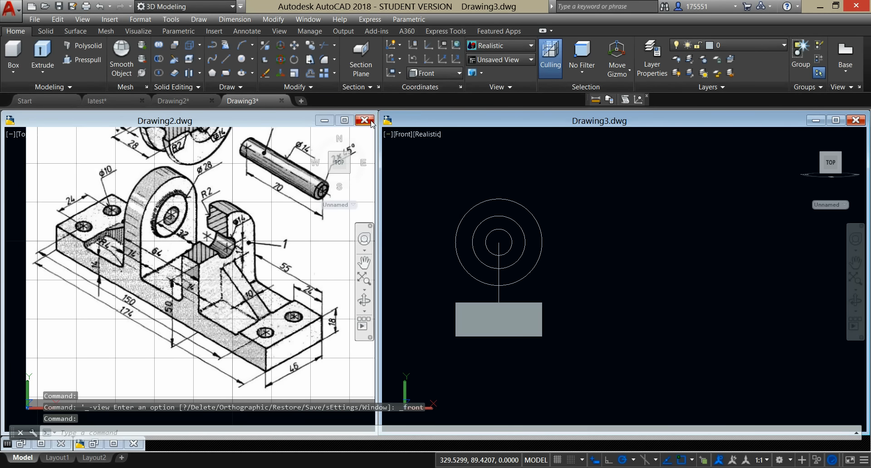
Step: Draw a vertical line from the outer circle's left quadrant down to the left end of the cross line on the plate
{"action": "left_click", "coordinate": [230, 60]}
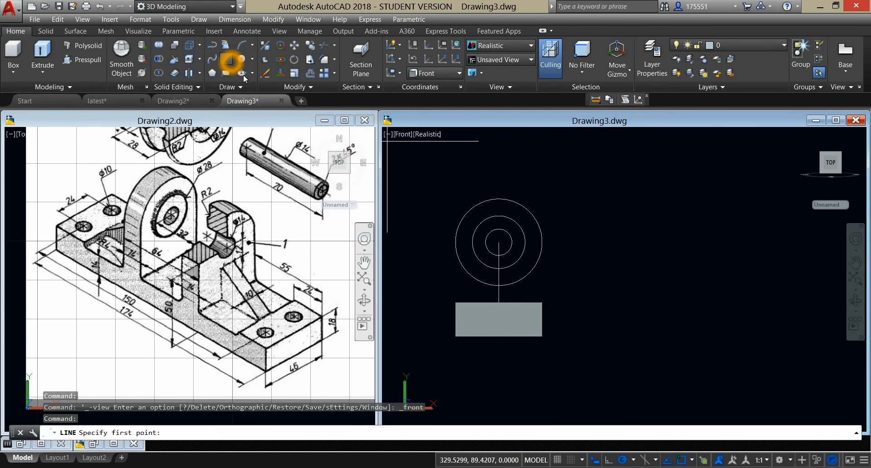
{"action": "right_click", "coordinate": [456, 241], "text": "shift"}
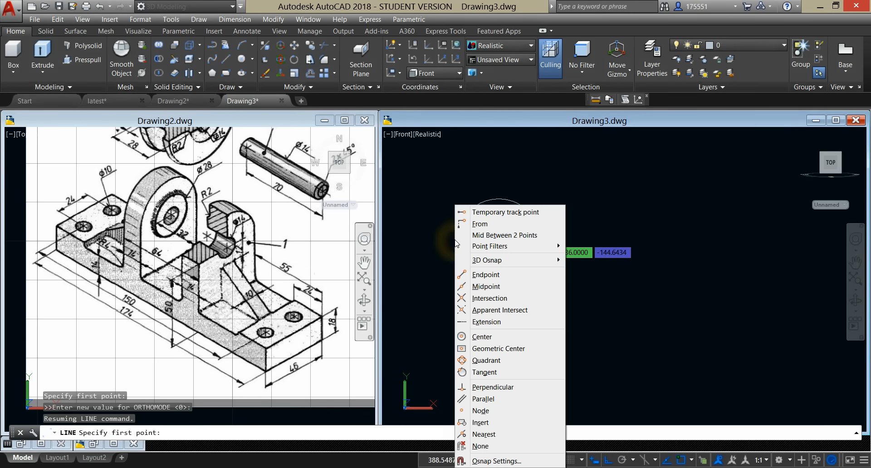
{"action": "left_click", "coordinate": [488, 361]}
{"action": "left_click", "coordinate": [456, 242]}
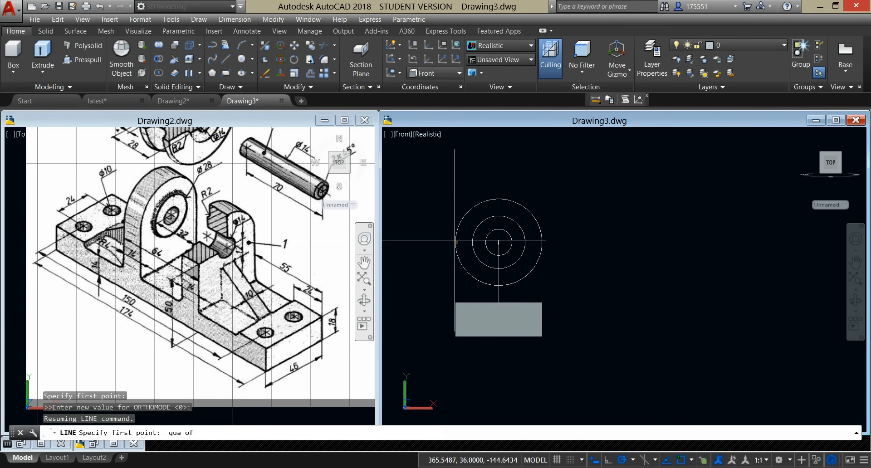
{"action": "middle_click_drag", "start_coordinate": [457, 272], "coordinate": [473, 330], "text": "shift"}
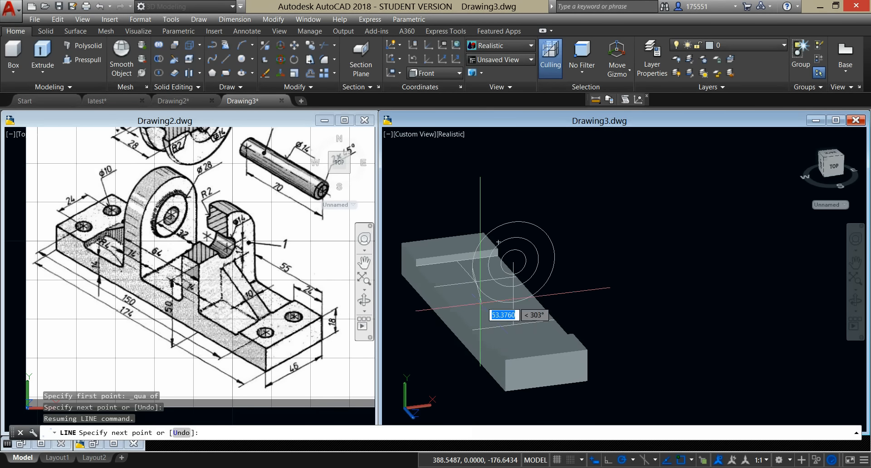
{"action": "left_click", "coordinate": [472, 329]}
{"action": "left_click", "coordinate": [513, 325]}
{"action": "right_click", "coordinate": [592, 221]}
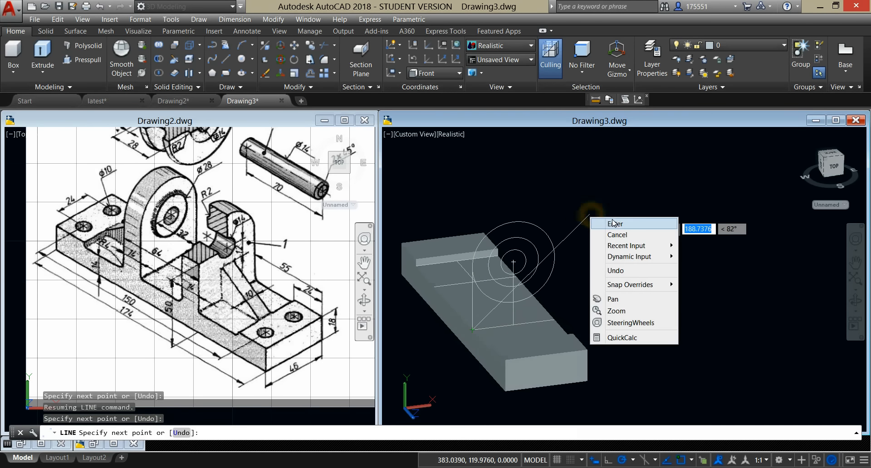
{"action": "left_click", "coordinate": [615, 224]}
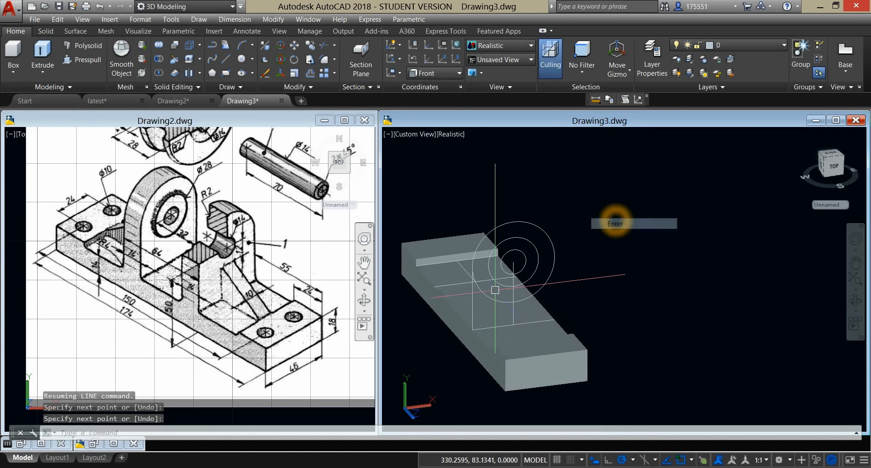
Step: Copy the vertical side line from its lower end to the opposite end of the cross line, 46 away
{"action": "left_click", "coordinate": [470, 300]}
{"action": "right_click", "coordinate": [565, 191]}
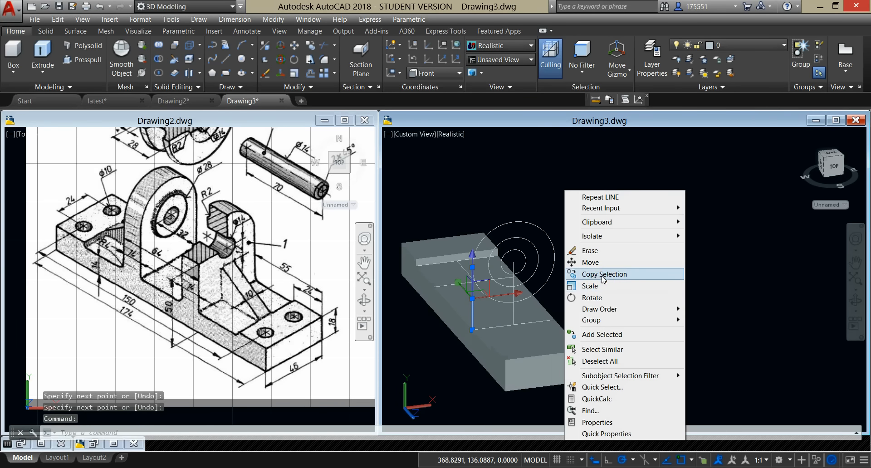
{"action": "left_click", "coordinate": [604, 274]}
{"action": "left_click", "coordinate": [472, 330]}
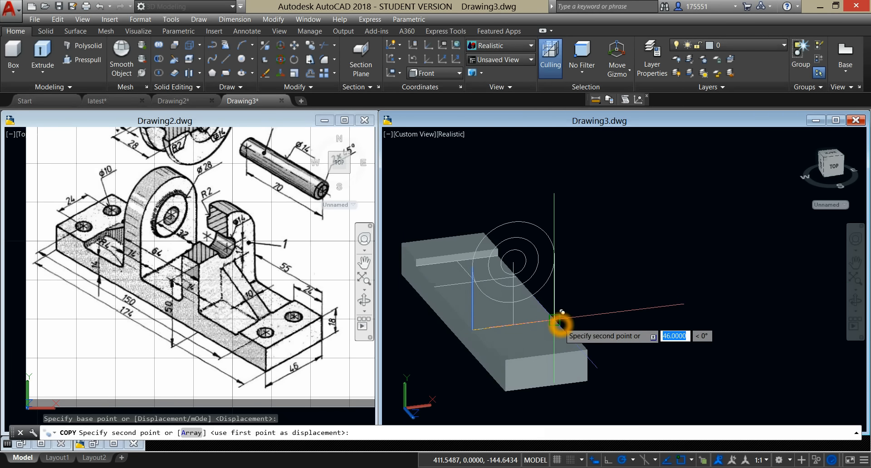
{"action": "left_click", "coordinate": [559, 322]}
{"action": "right_click", "coordinate": [604, 231]}
{"action": "left_click", "coordinate": [623, 239]}
{"action": "middle_click_drag", "start_coordinate": [567, 220], "coordinate": [602, 224]}
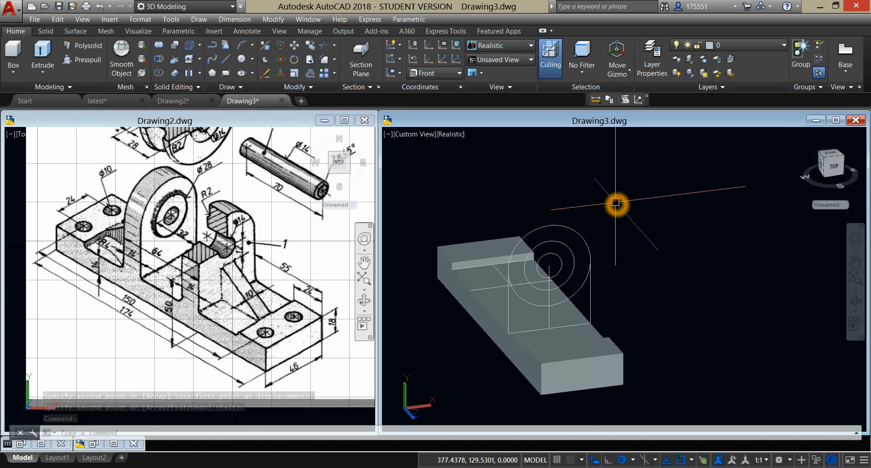
{"action": "type", "text": "j"}
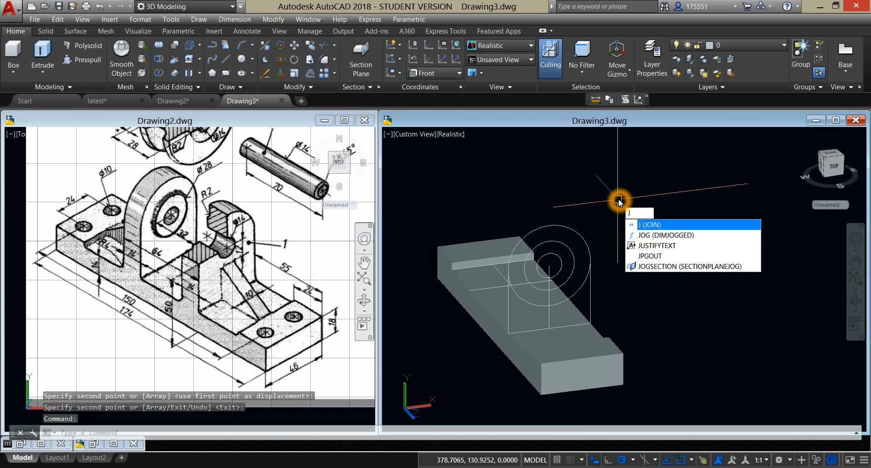
{"action": "key", "text": "Return"}
{"action": "left_click", "coordinate": [564, 225]}
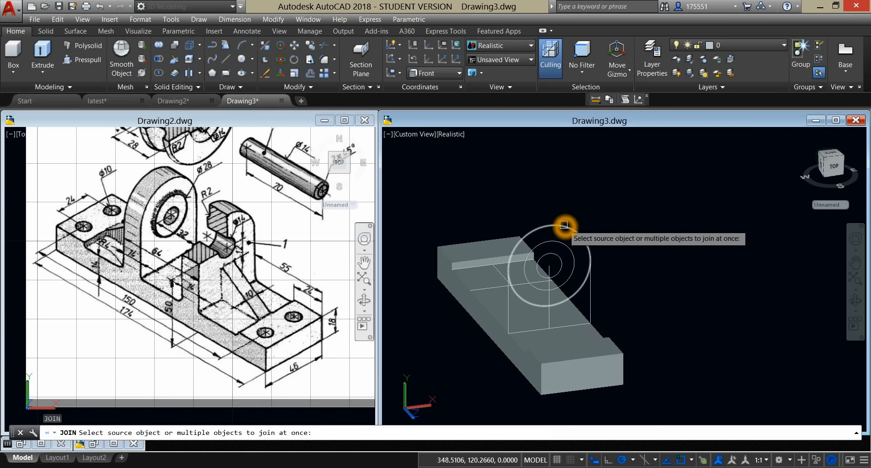
{"action": "key", "text": "Escape"}
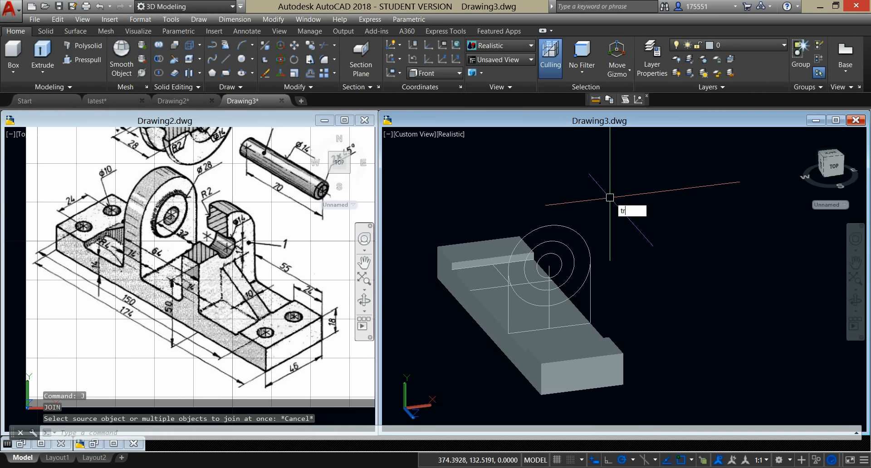
Step: Trim away the lower half of the lug's outer circle between the two vertical side lines, using all objects as cutting edges
{"action": "key", "text": "Return"}
{"action": "key", "text": "Return"}
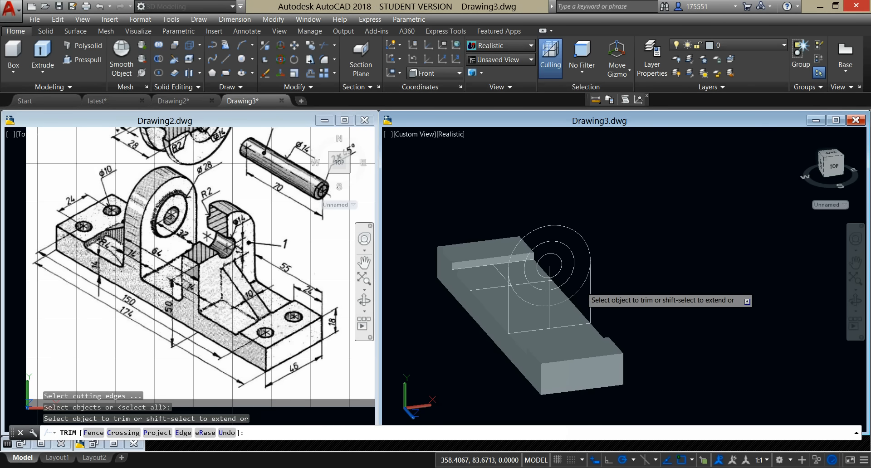
{"action": "left_click", "coordinate": [582, 287]}
{"action": "left_click", "coordinate": [521, 301]}
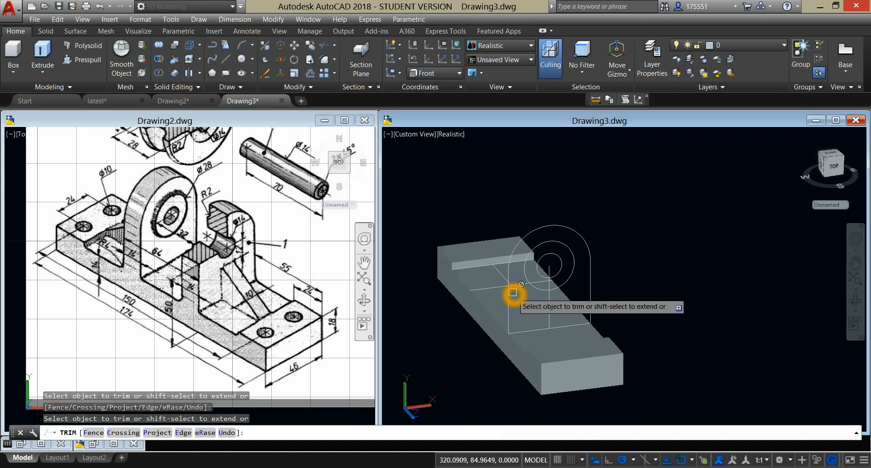
Step: Join the lug's top arc, the two vertical side lines and the base line into one closed profile
{"action": "middle_click_drag", "start_coordinate": [608, 232], "coordinate": [614, 215], "text": "shift"}
{"action": "right_click", "coordinate": [615, 214]}
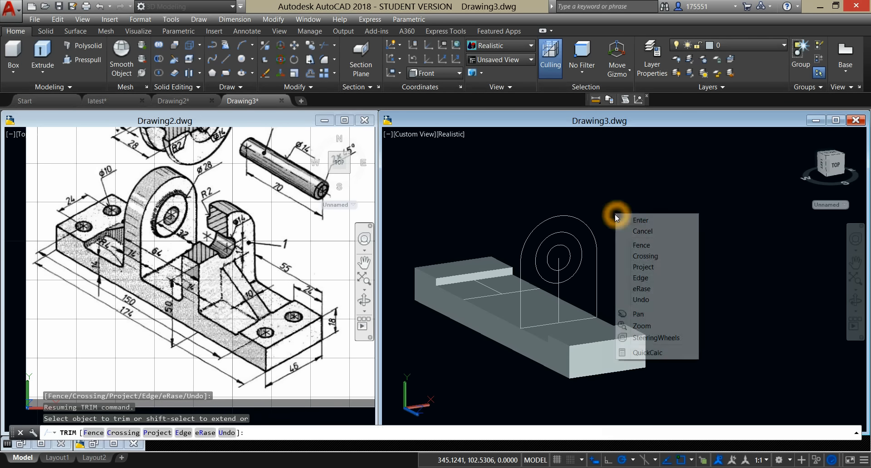
{"action": "left_click", "coordinate": [637, 220]}
{"action": "type", "text": "J"}
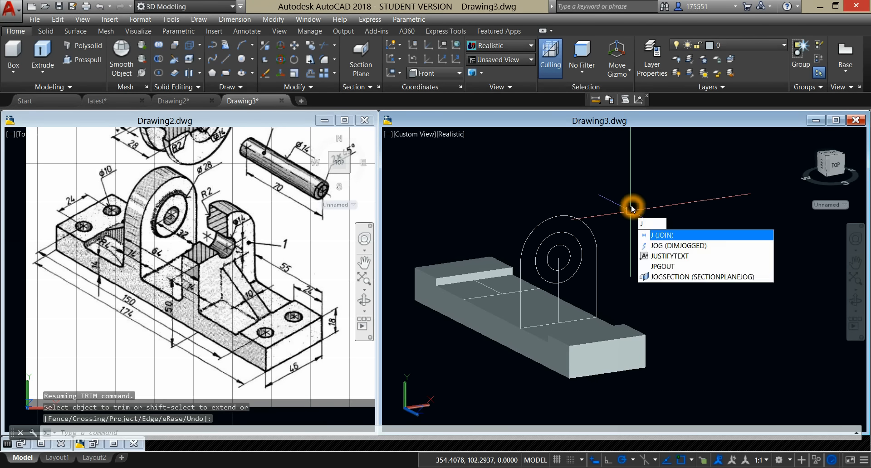
{"action": "key", "text": "Return"}
{"action": "left_click", "coordinate": [567, 215]}
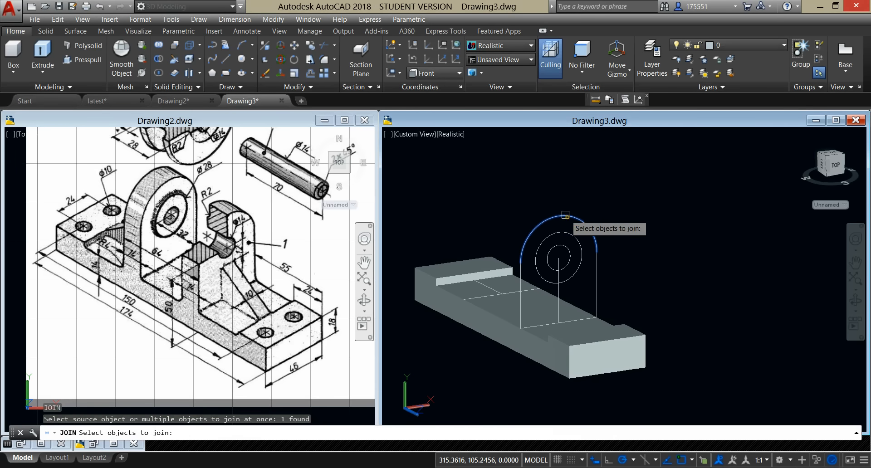
{"action": "left_click", "coordinate": [597, 277]}
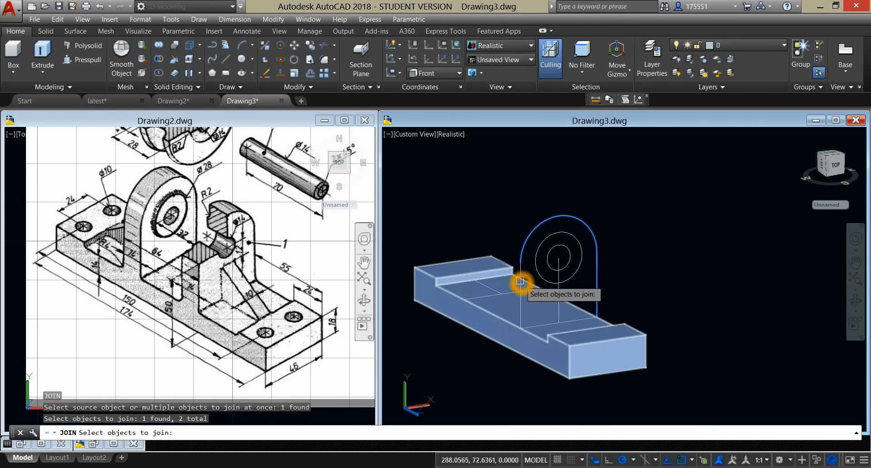
{"action": "left_click", "coordinate": [522, 277]}
{"action": "left_click", "coordinate": [545, 324]}
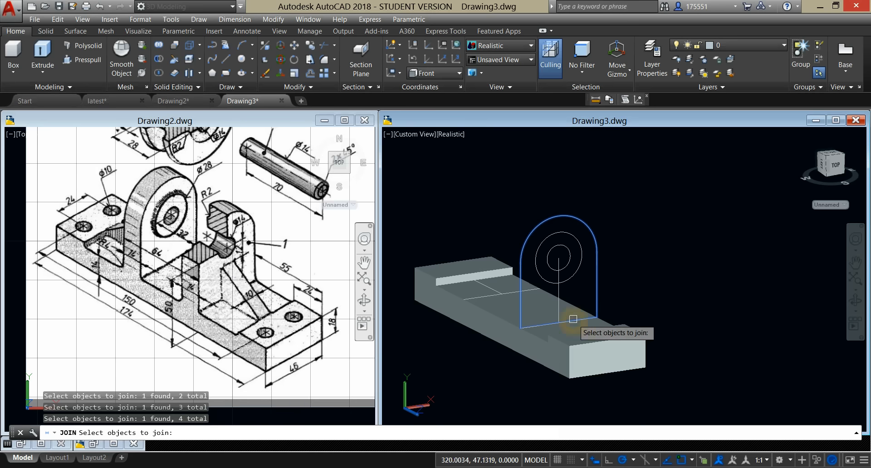
{"action": "right_click", "coordinate": [607, 180]}
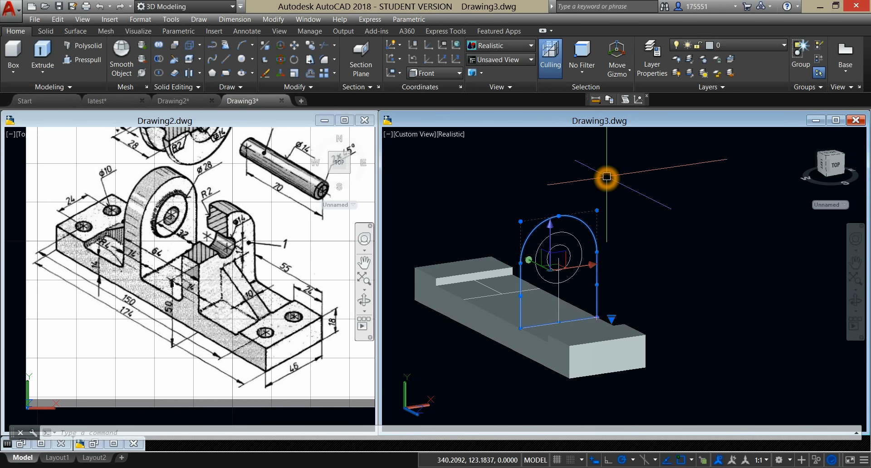
Step: Extrude the closed lug profile 14 toward the middle of the base plate
{"action": "left_click", "coordinate": [44, 55]}
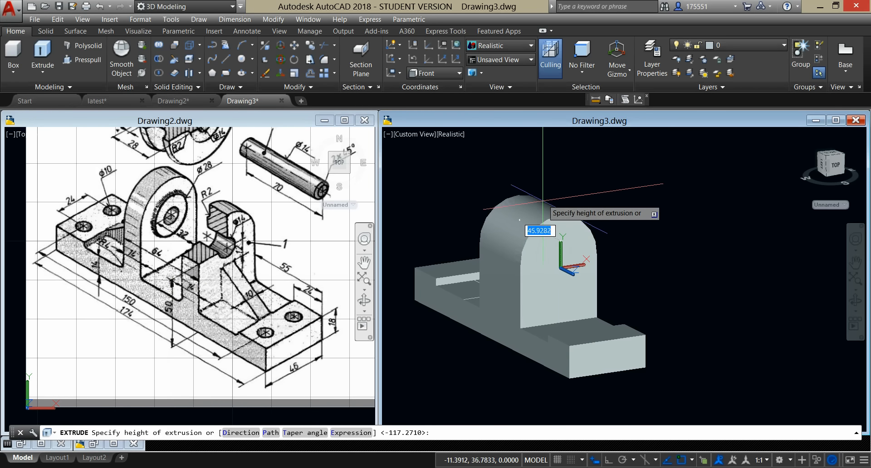
{"action": "type", "text": "14"}
{"action": "key", "text": "Return"}
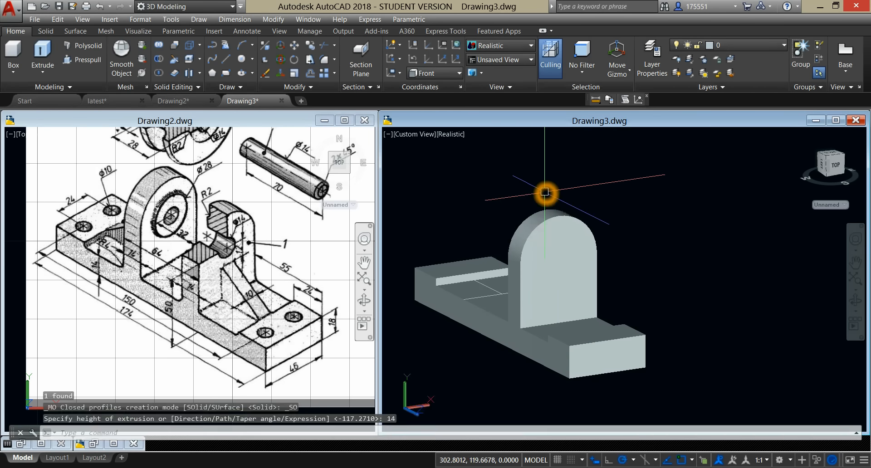
Step: Show the model in the Wireframe visual style and move the larger inner circle 16 from its center along negative Z, through the lug
{"action": "left_click", "coordinate": [447, 135]}
{"action": "left_click", "coordinate": [470, 220]}
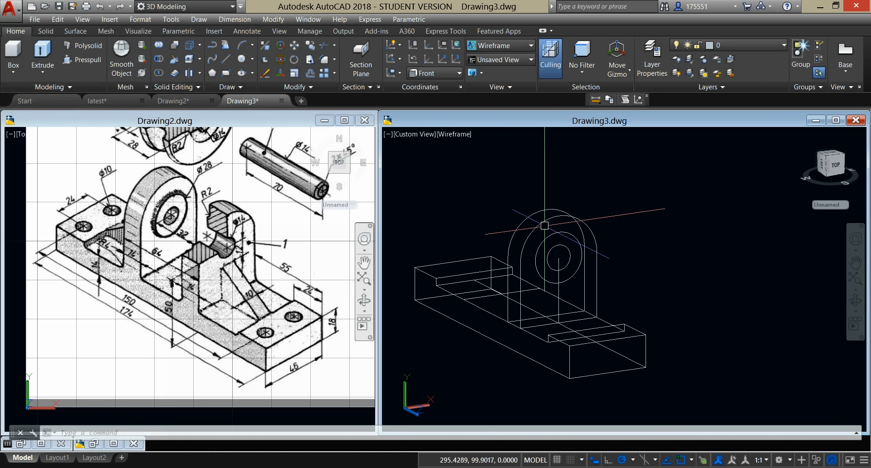
{"action": "left_click", "coordinate": [559, 228]}
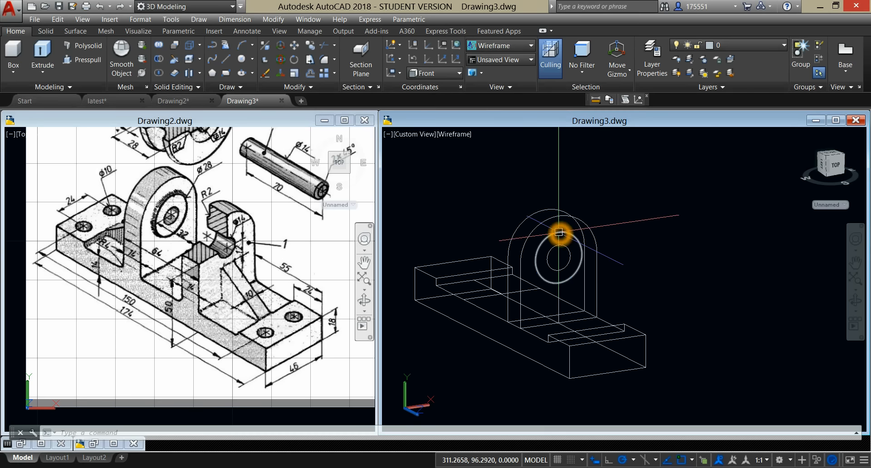
{"action": "right_click", "coordinate": [588, 177]}
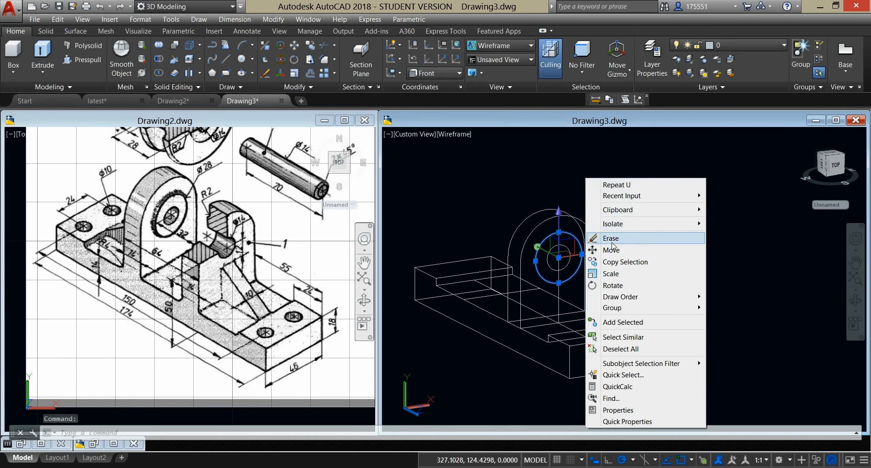
{"action": "left_click", "coordinate": [611, 250]}
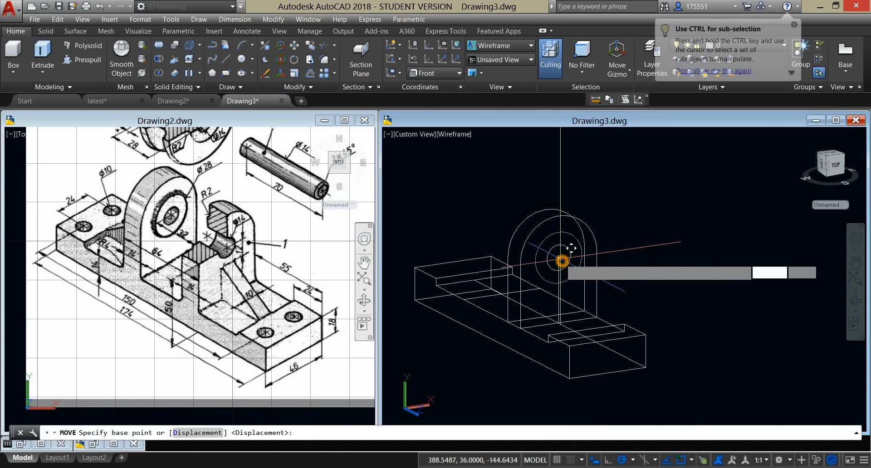
{"action": "left_click", "coordinate": [561, 260]}
{"action": "middle_click_drag", "start_coordinate": [559, 259], "coordinate": [648, 255], "text": "shift"}
{"action": "left_click", "coordinate": [527, 253]}
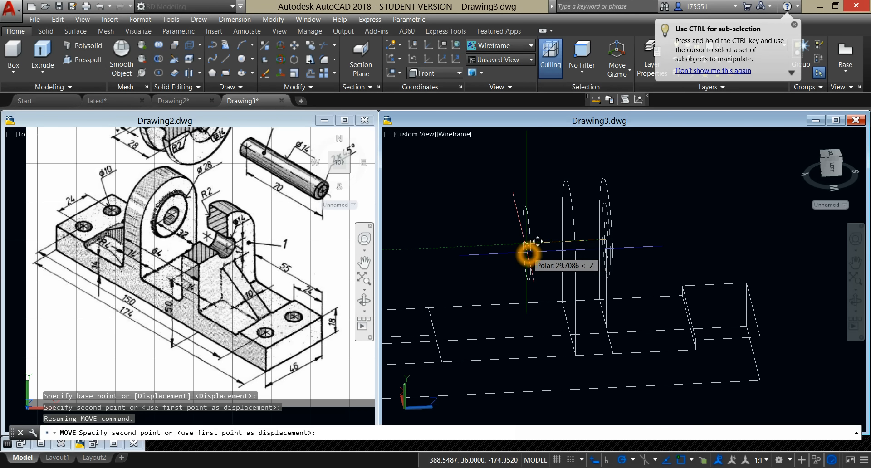
{"action": "type", "text": "16"}
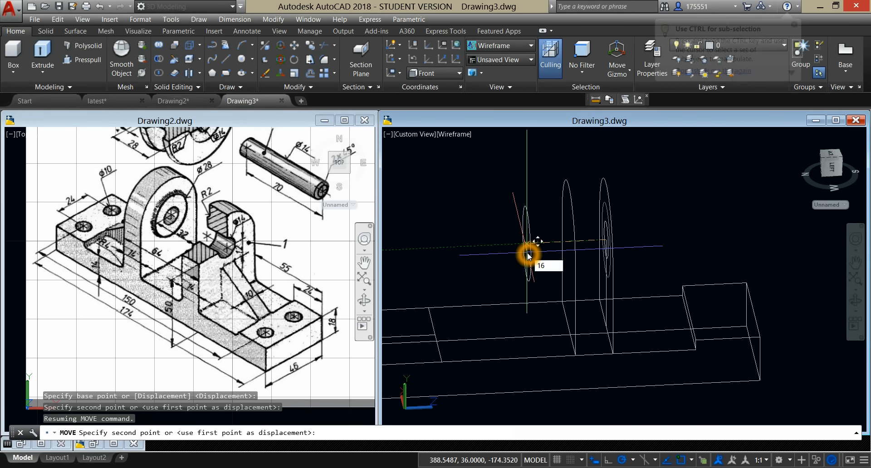
{"action": "key", "text": "Return"}
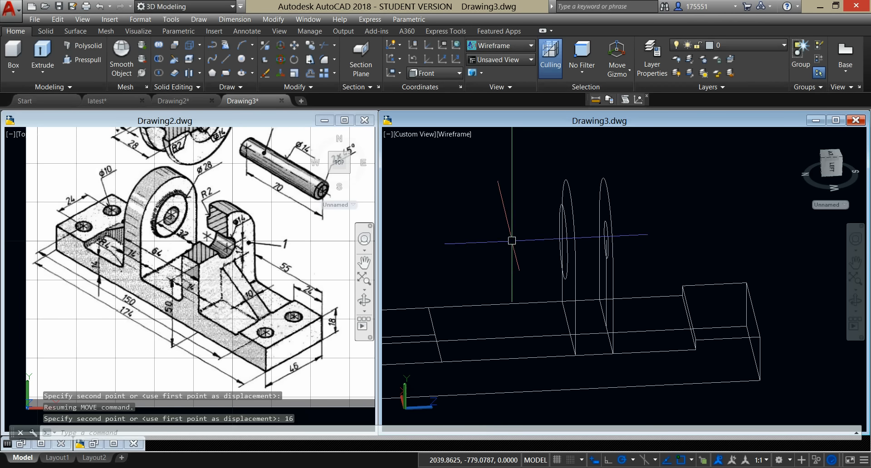
Step: Extrude the moved circle back through the lug to the center of the small circle on the lug's outer face
{"action": "left_click", "coordinate": [44, 61]}
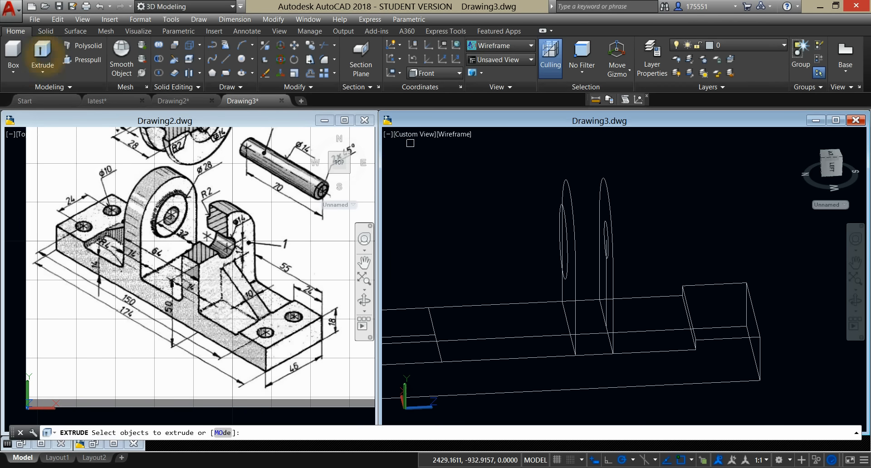
{"action": "left_click", "coordinate": [557, 213]}
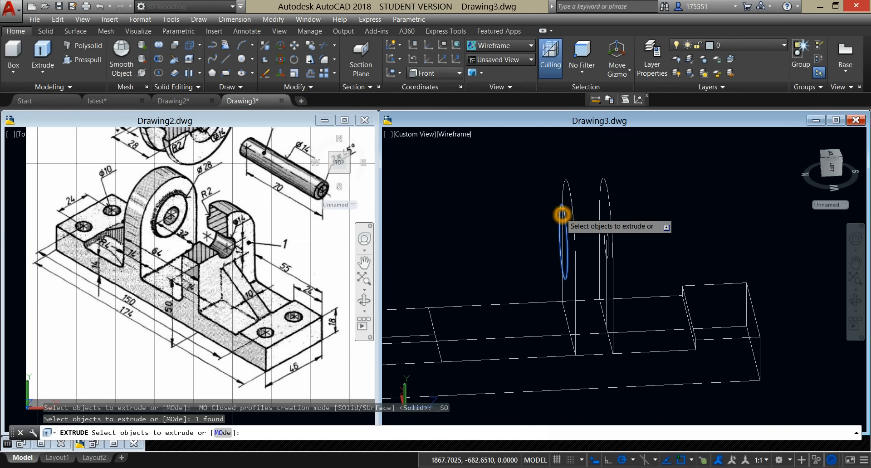
{"action": "right_click", "coordinate": [500, 195]}
{"action": "left_click", "coordinate": [523, 197]}
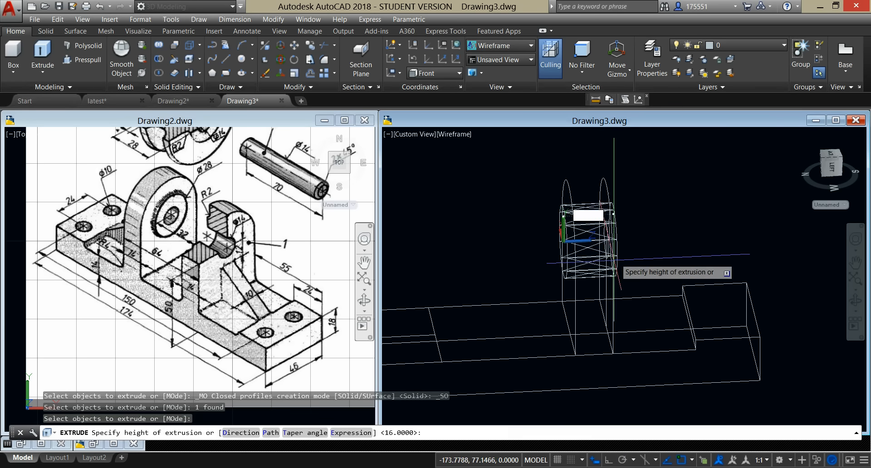
{"action": "left_click", "coordinate": [606, 244]}
{"action": "middle_click_drag", "start_coordinate": [644, 226], "coordinate": [580, 222], "text": "shift"}
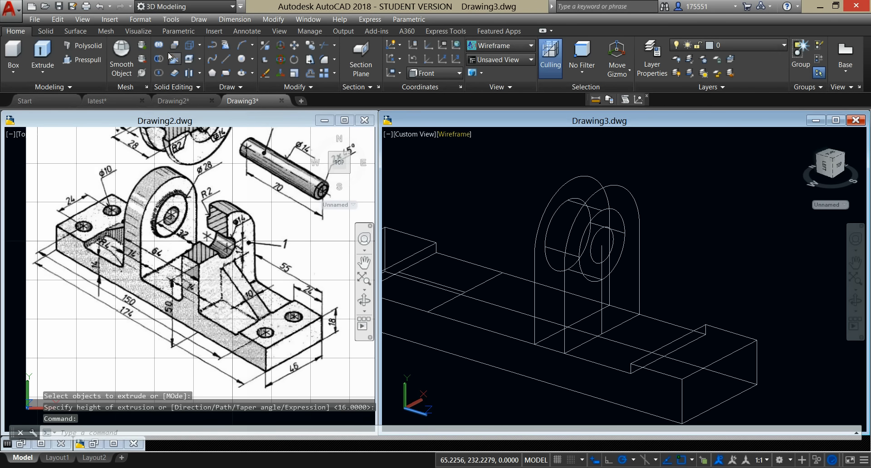
Step: Set the visual style to Conceptual and union the cylindrical boss with the upright lug
{"action": "left_click", "coordinate": [457, 135]}
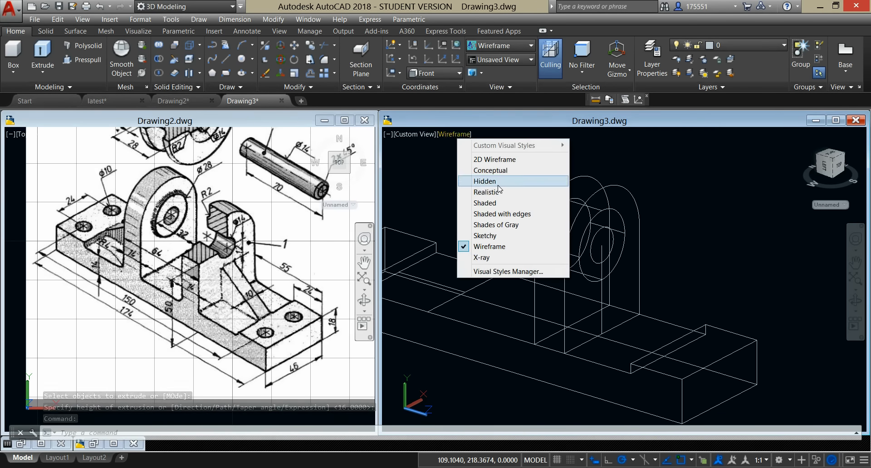
{"action": "left_click", "coordinate": [490, 170]}
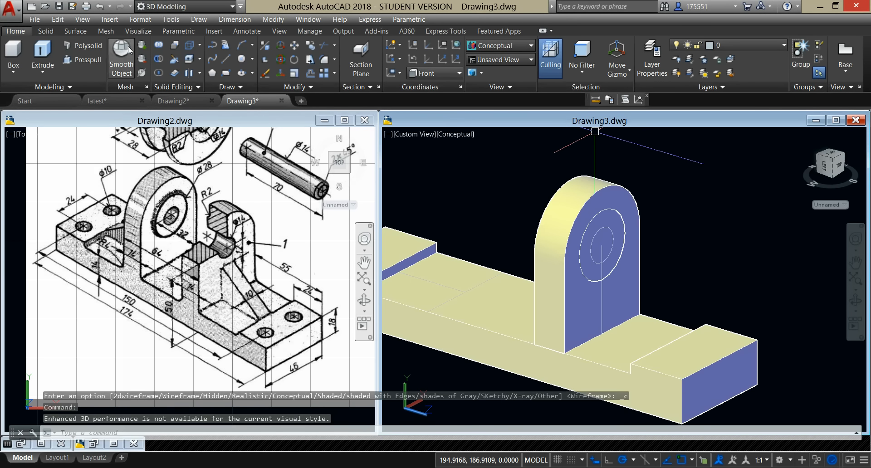
{"action": "left_click", "coordinate": [162, 45]}
{"action": "scroll", "coordinate": [597, 238], "scroll_direction": "up", "scroll_amount": 1}
{"action": "middle_click_drag", "start_coordinate": [597, 237], "coordinate": [667, 249], "text": "shift"}
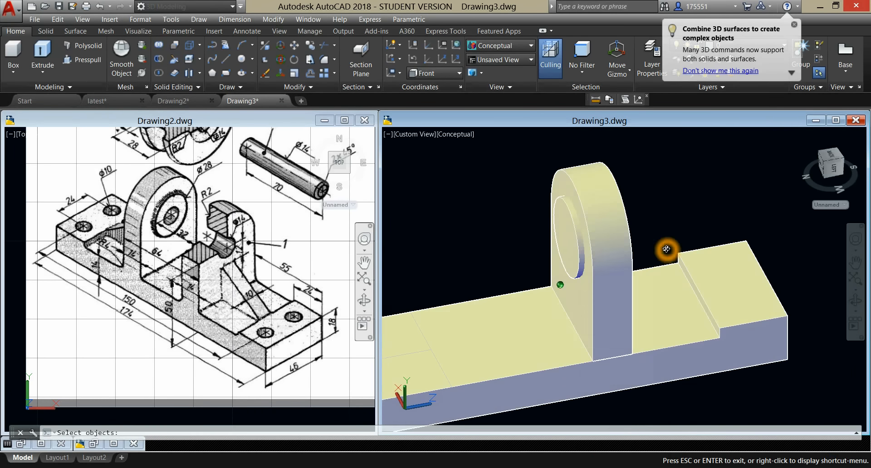
{"action": "left_click", "coordinate": [570, 215]}
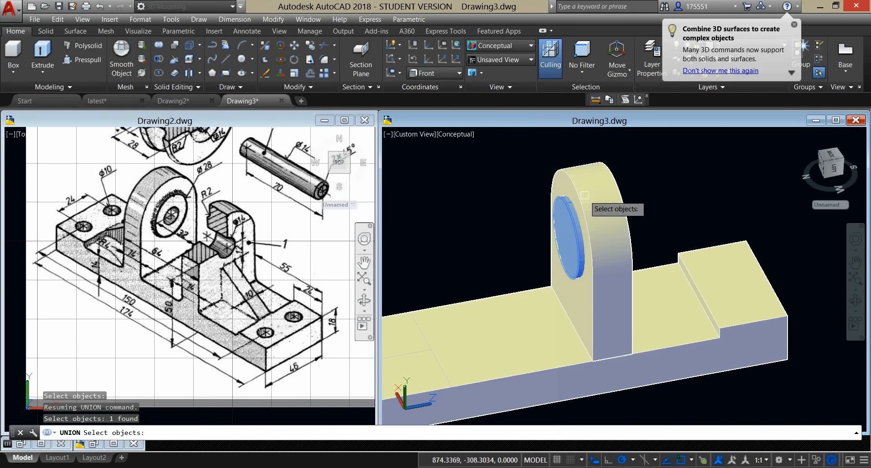
{"action": "left_click", "coordinate": [611, 203]}
{"action": "key", "text": "Return"}
Step: Cut the small circle through the lug and its boss as a through hole with Presspull
{"action": "middle_click_drag", "start_coordinate": [626, 167], "coordinate": [615, 200], "text": "shift"}
{"action": "left_click", "coordinate": [623, 205]}
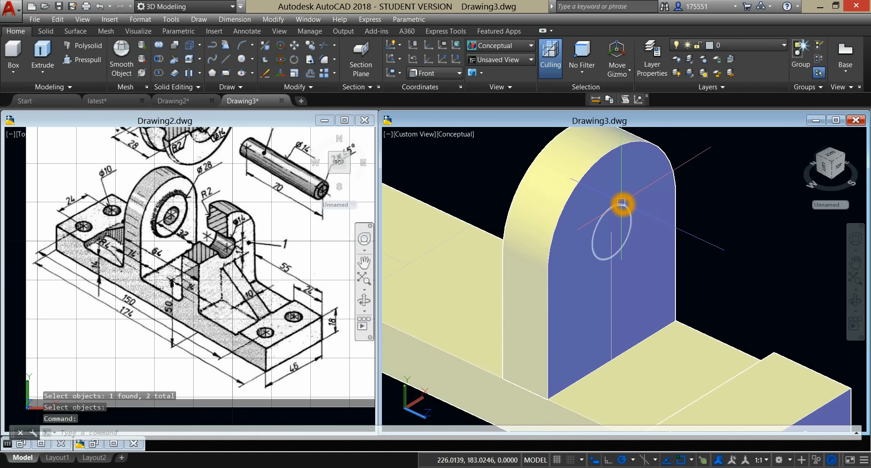
{"action": "key", "text": "Escape"}
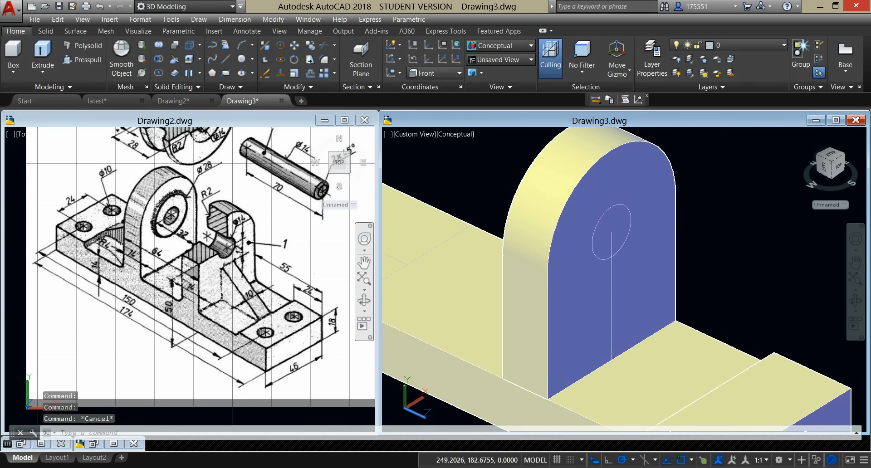
{"action": "middle_click_drag", "start_coordinate": [650, 189], "coordinate": [649, 192]}
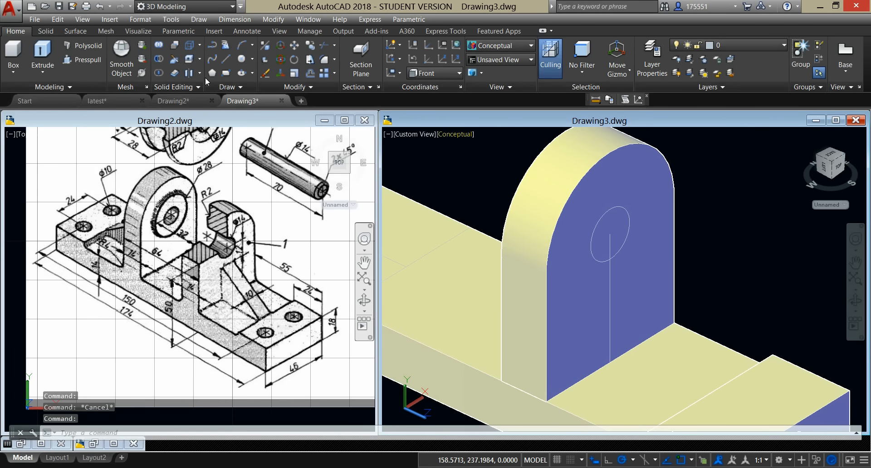
{"action": "left_click", "coordinate": [91, 59]}
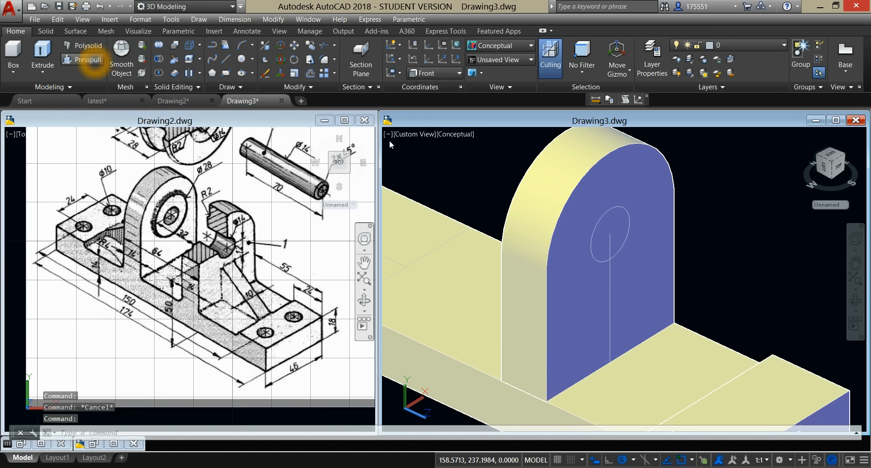
{"action": "left_click", "coordinate": [623, 224]}
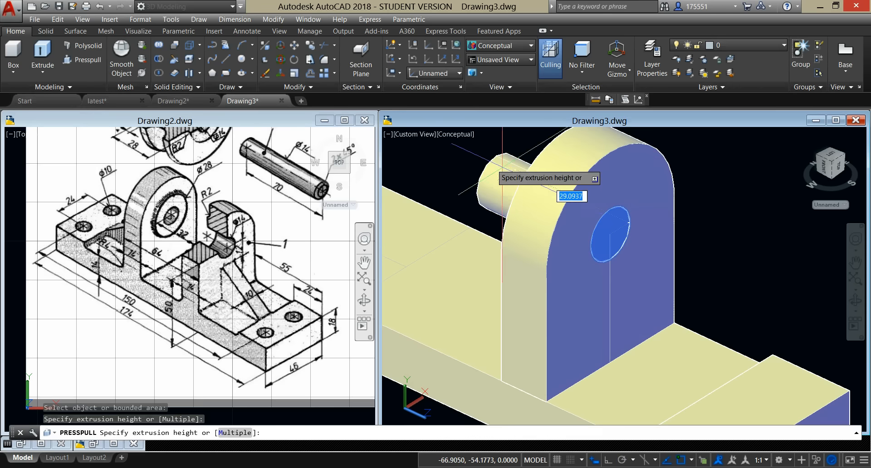
{"action": "left_click", "coordinate": [457, 156]}
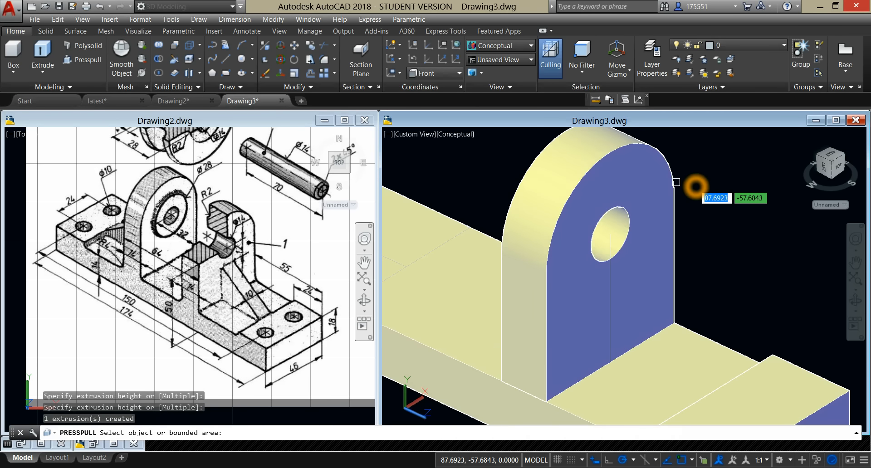
{"action": "middle_click_drag", "start_coordinate": [695, 187], "coordinate": [753, 208], "text": "shift"}
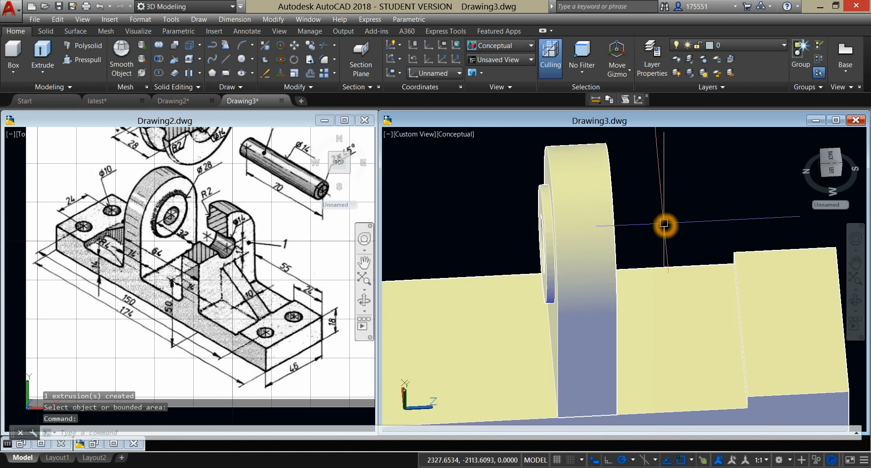
Step: Switch the model viewport to the Top view and center the bracket in it
{"action": "middle_click_drag", "start_coordinate": [664, 224], "coordinate": [671, 193]}
{"action": "scroll", "coordinate": [666, 196], "scroll_direction": "up", "scroll_amount": 6}
{"action": "scroll", "coordinate": [666, 197], "scroll_direction": "down", "scroll_amount": 8}
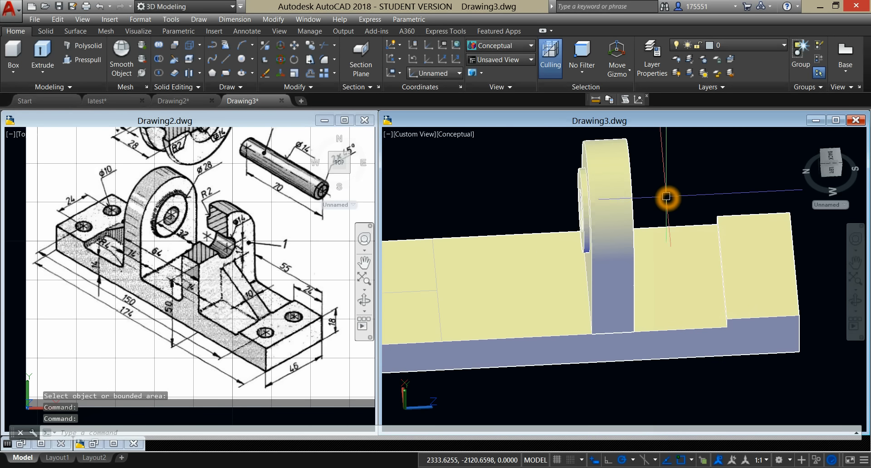
{"action": "left_click", "coordinate": [427, 135]}
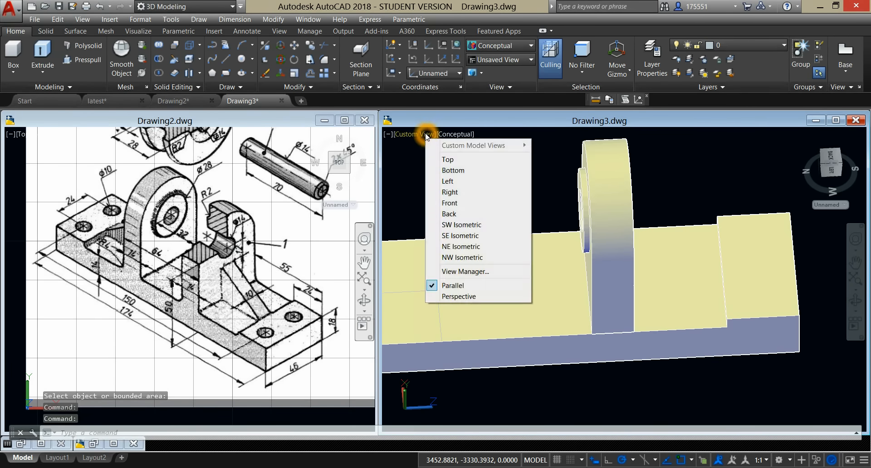
{"action": "left_click", "coordinate": [454, 162]}
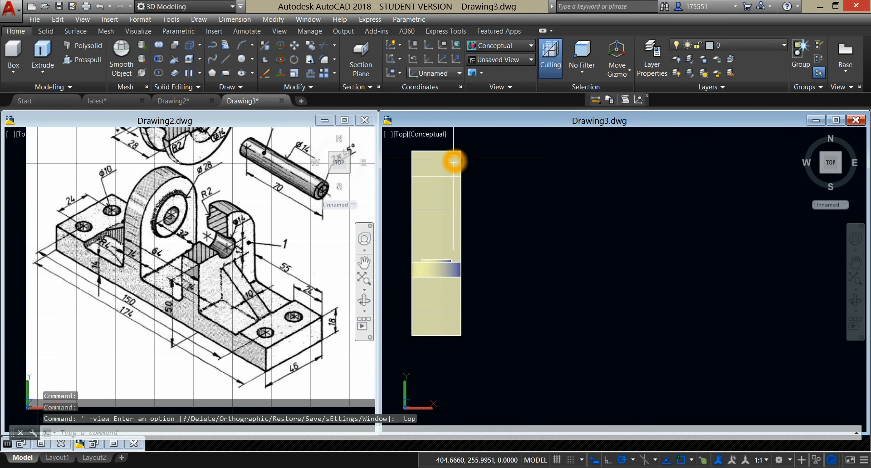
{"action": "middle_click_drag", "start_coordinate": [526, 241], "coordinate": [613, 258]}
{"action": "key", "text": "Escape"}
{"action": "left_click", "coordinate": [524, 288]}
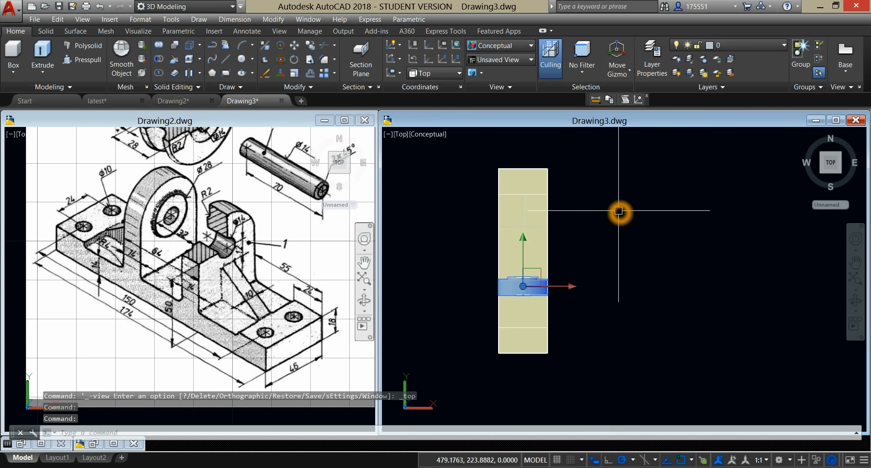
{"action": "key", "text": "Escape"}
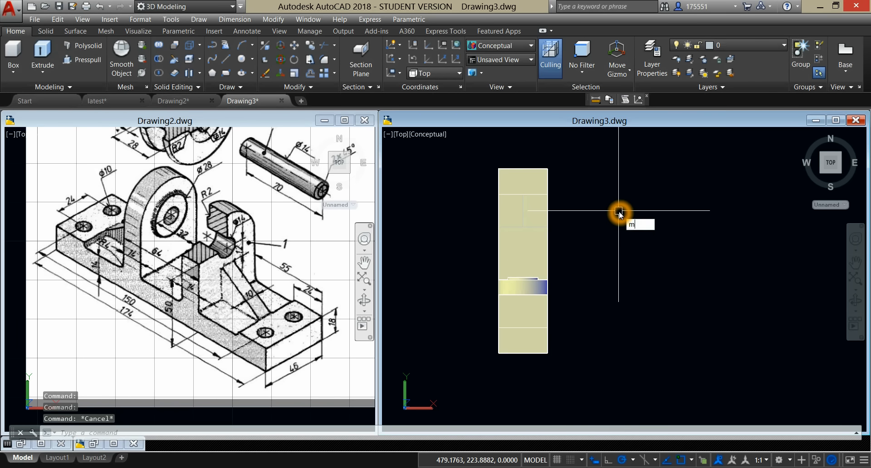
Step: Mirror the bored lug to the other half of the base about the line through the midpoints of the base's long edges, keeping the original
{"action": "type", "text": "mi"}
{"action": "key", "text": "Return"}
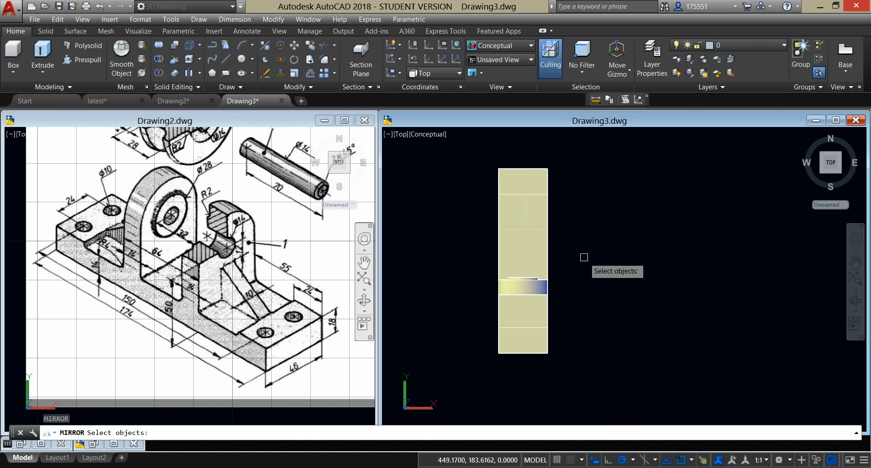
{"action": "left_click", "coordinate": [536, 287]}
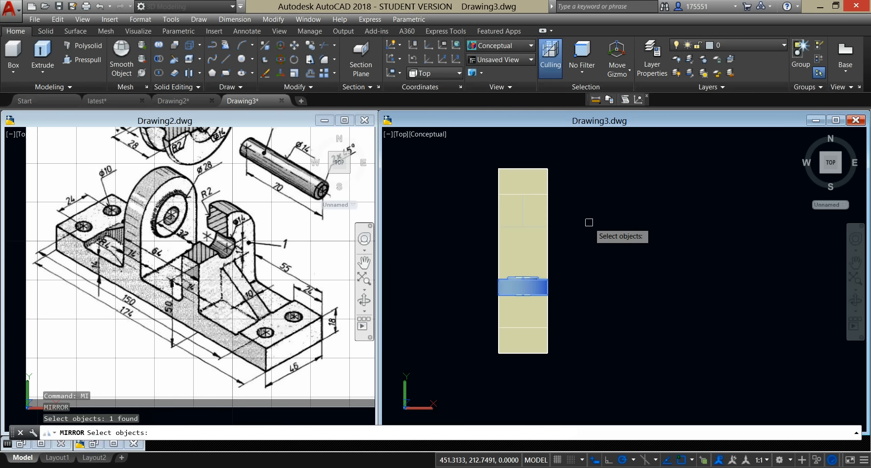
{"action": "key", "text": "Return"}
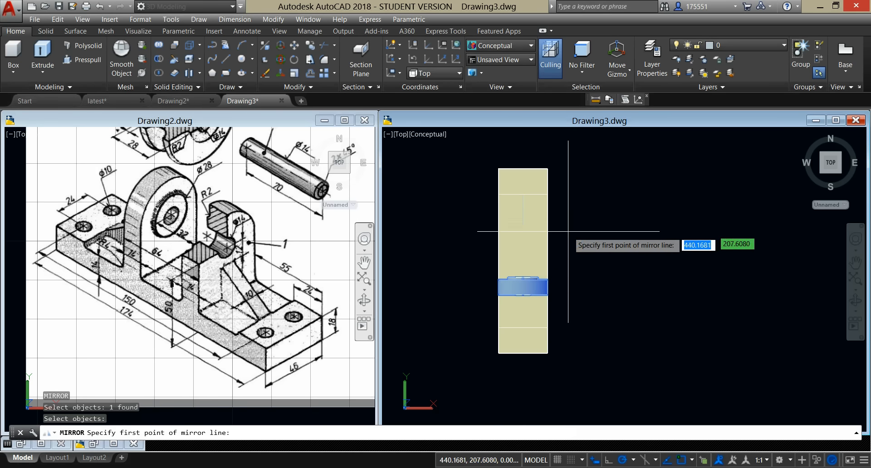
{"action": "left_click", "coordinate": [501, 261]}
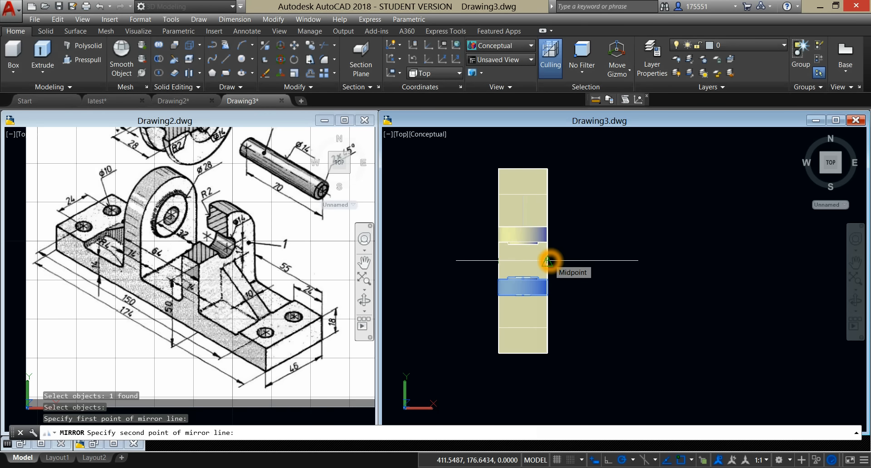
{"action": "left_click", "coordinate": [693, 260]}
{"action": "key", "text": "Return"}
Step: Set the model viewport's visual style to 2D Wireframe
{"action": "middle_click_drag", "start_coordinate": [500, 345], "coordinate": [574, 263], "text": "shift"}
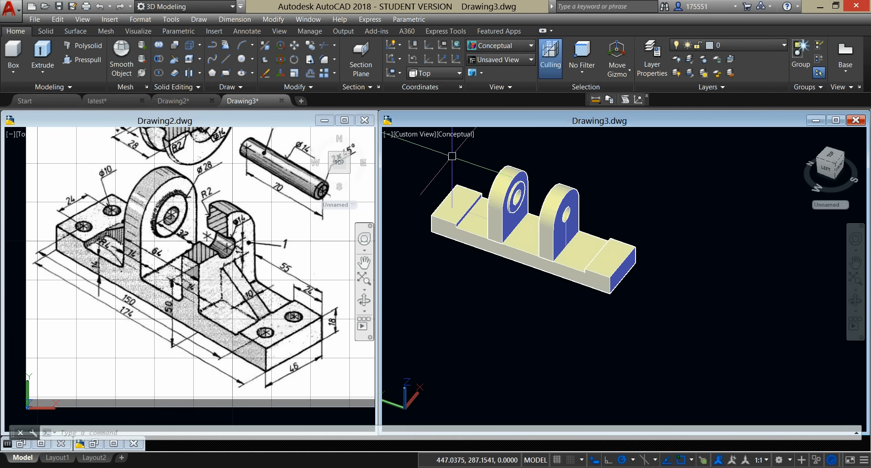
{"action": "left_click", "coordinate": [464, 136]}
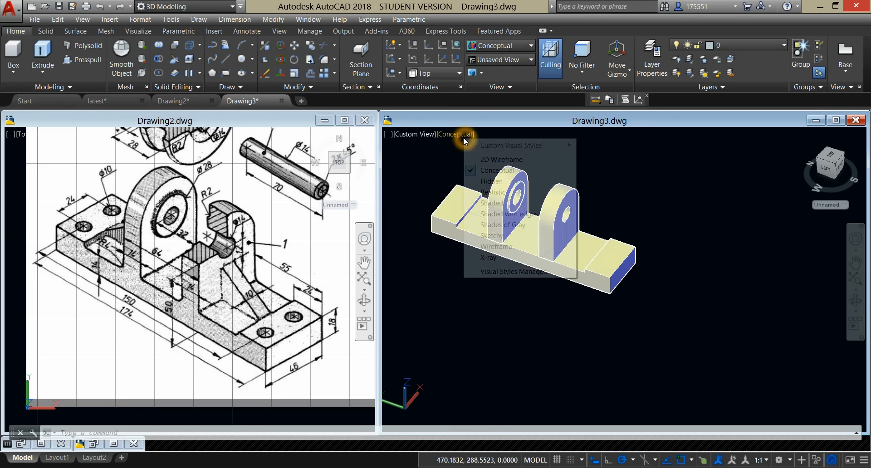
{"action": "left_click", "coordinate": [491, 159]}
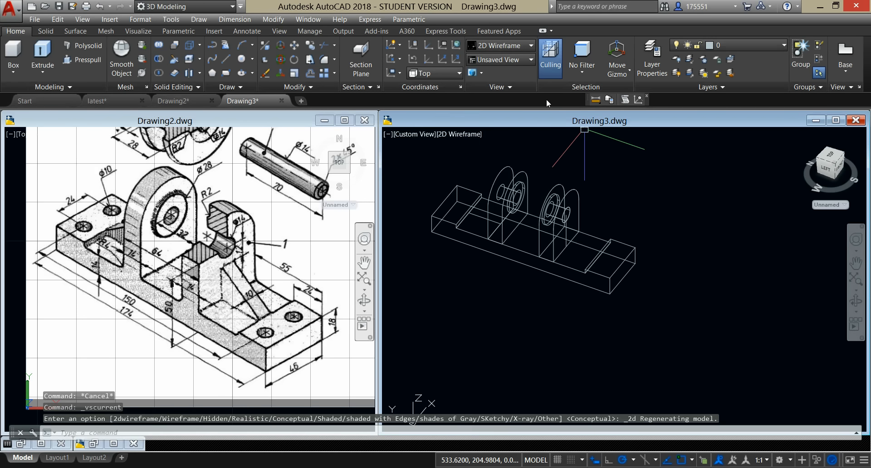
Step: Draw an 11-unit line across the base's raised end pad, starting on its long edge 12 units from the end corner
{"action": "left_click", "coordinate": [225, 59]}
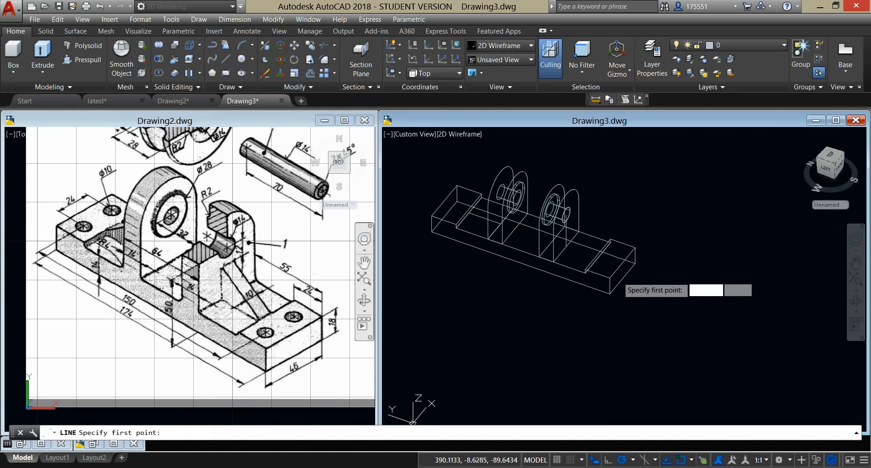
{"action": "left_click", "coordinate": [570, 266]}
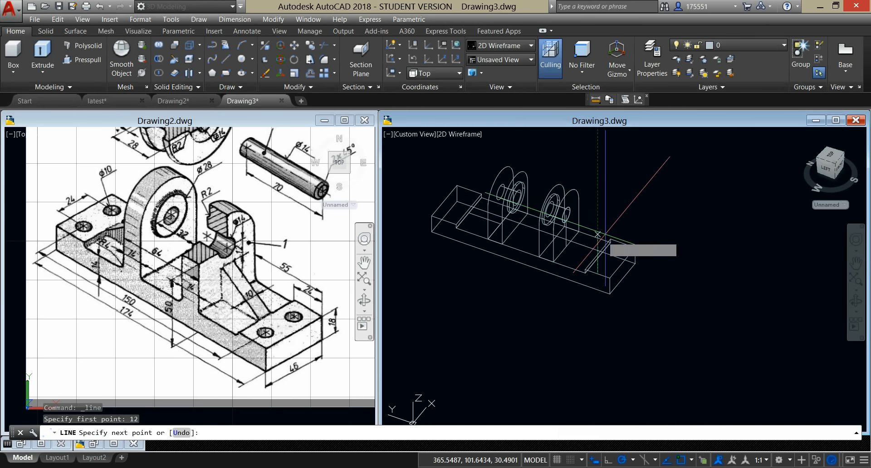
{"action": "left_click", "coordinate": [625, 240]}
{"action": "left_click", "coordinate": [72, 237]}
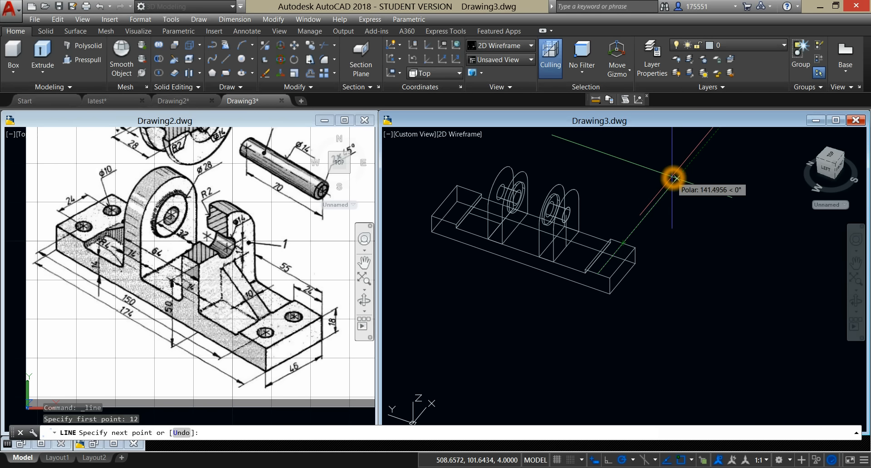
{"action": "type", "text": "11"}
{"action": "key", "text": "Return"}
{"action": "key", "text": "Return"}
Step: Start a circle centered on the inner end of the 11-unit line on the base's raised end pad
{"action": "scroll", "coordinate": [606, 279], "scroll_direction": "up", "scroll_amount": 6}
{"action": "left_click", "coordinate": [242, 59]}
{"action": "left_click", "coordinate": [598, 228]}
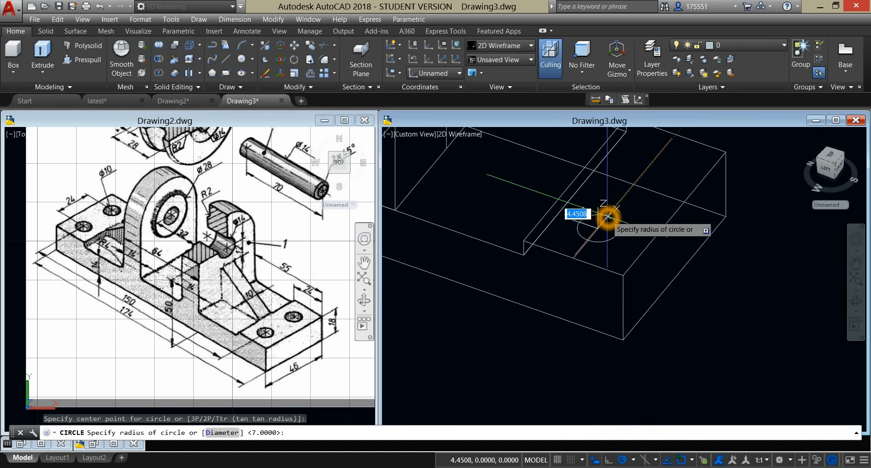
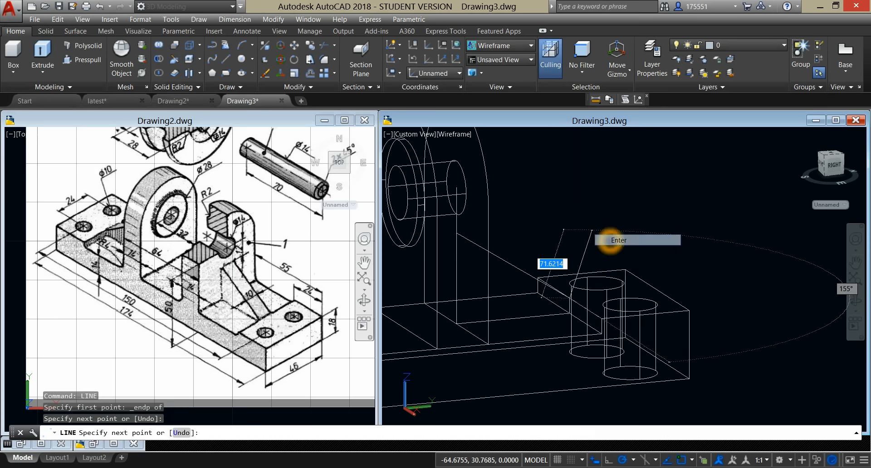
Step: Finish the rib profile lines and join its four edges into one closed polyline
{"action": "middle_click_drag", "start_coordinate": [608, 241], "coordinate": [561, 245], "text": "shift"}
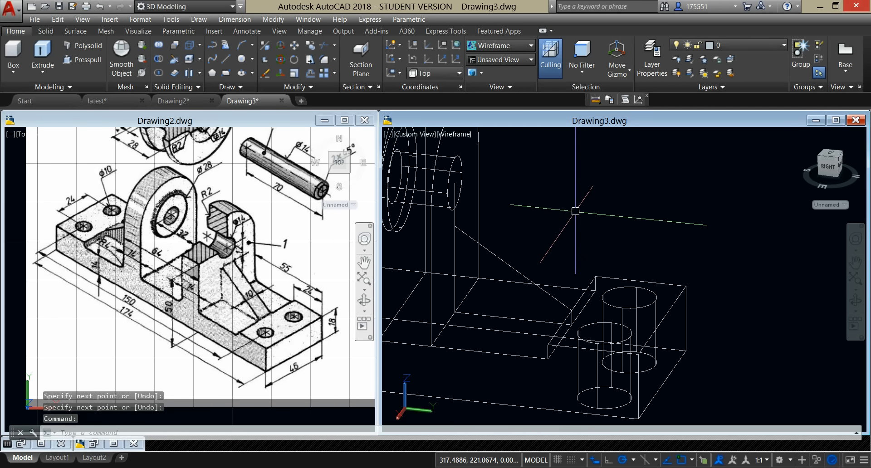
{"action": "type", "text": "J"}
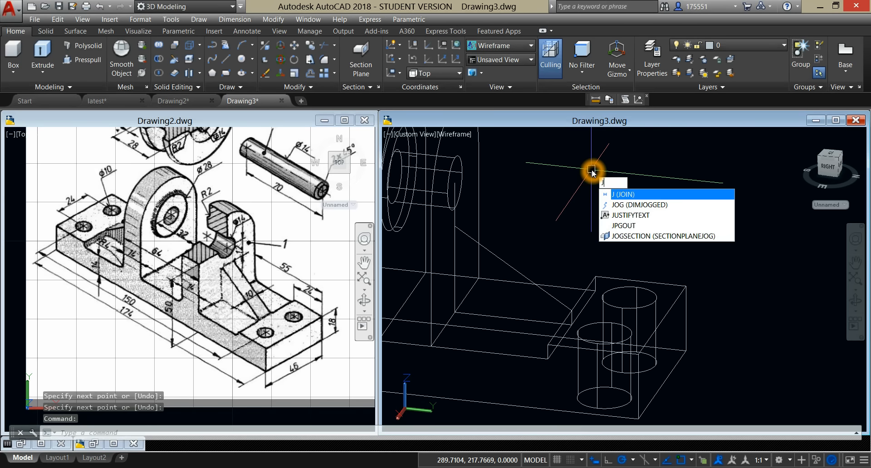
{"action": "key", "text": "Return"}
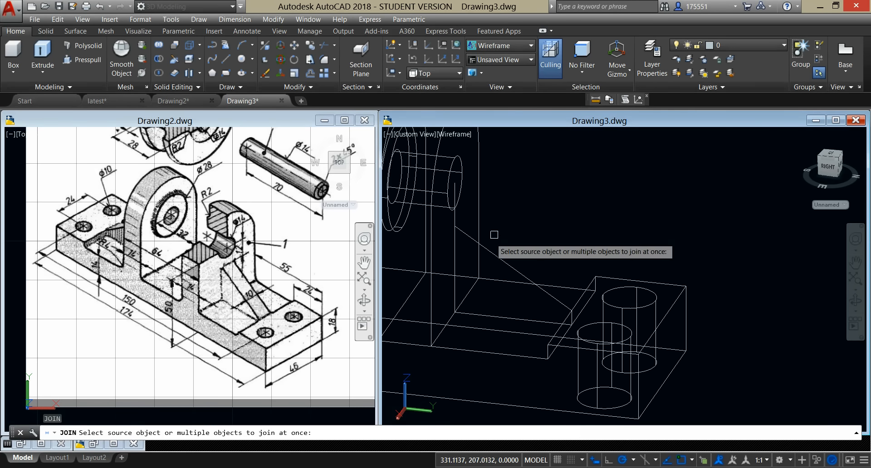
{"action": "left_click", "coordinate": [455, 263]}
{"action": "left_click", "coordinate": [494, 253]}
{"action": "left_click", "coordinate": [504, 317]}
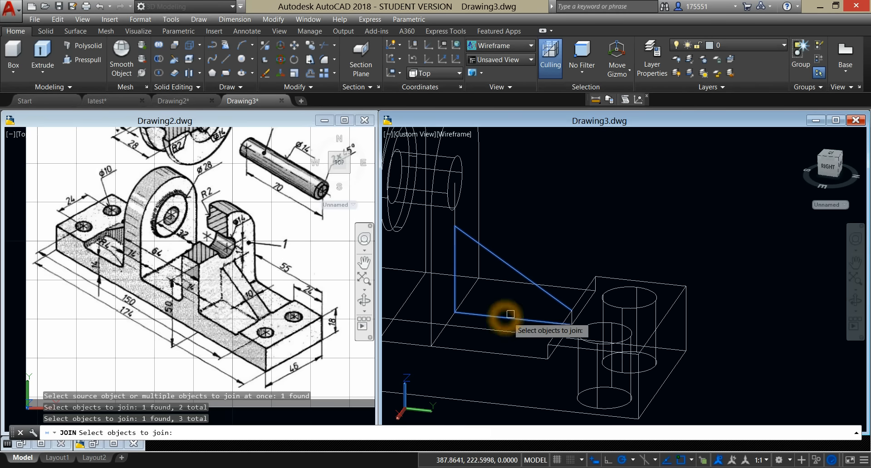
{"action": "middle_click_drag", "start_coordinate": [516, 298], "coordinate": [576, 301], "text": "shift"}
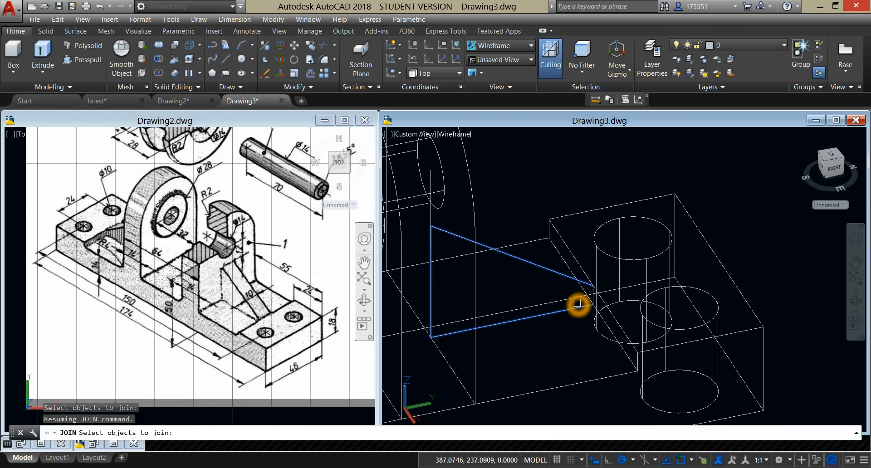
{"action": "left_click", "coordinate": [591, 298]}
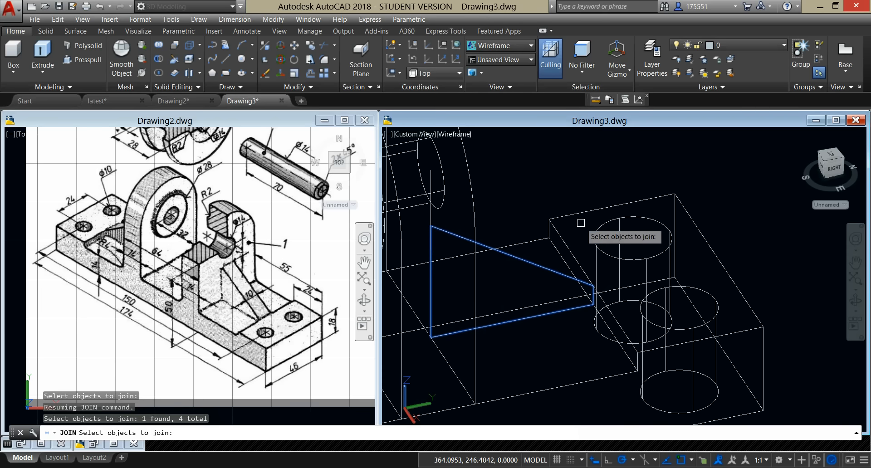
{"action": "key", "text": "Return"}
Step: Extrude the joined rib profile between the lug and the raised end pad by 5 units
{"action": "middle_click_drag", "start_coordinate": [576, 195], "coordinate": [502, 230], "text": "shift"}
{"action": "left_click", "coordinate": [517, 277]}
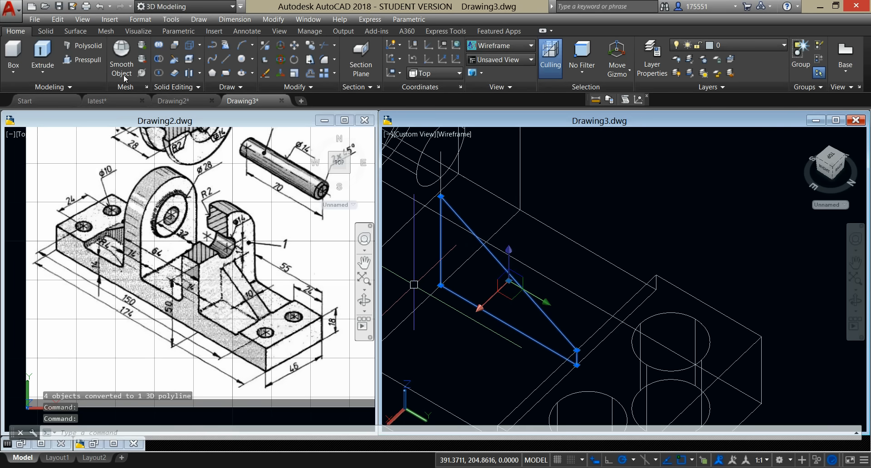
{"action": "left_click", "coordinate": [44, 53]}
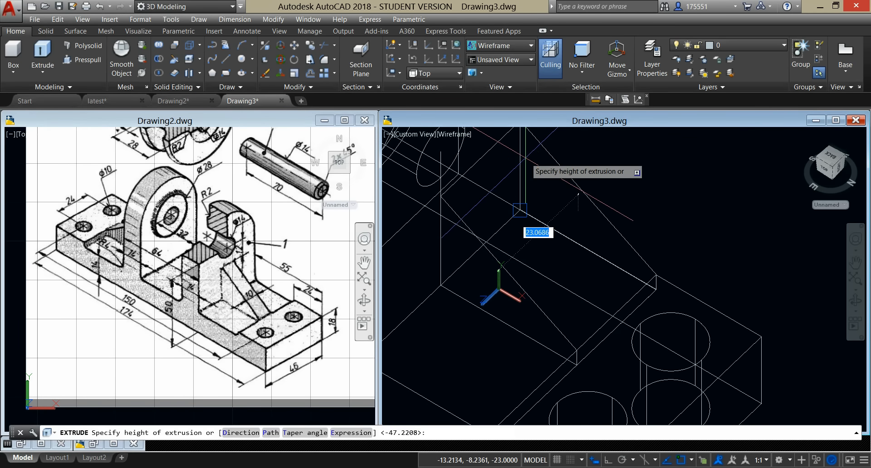
{"action": "type", "text": "5"}
{"action": "key", "text": "Return"}
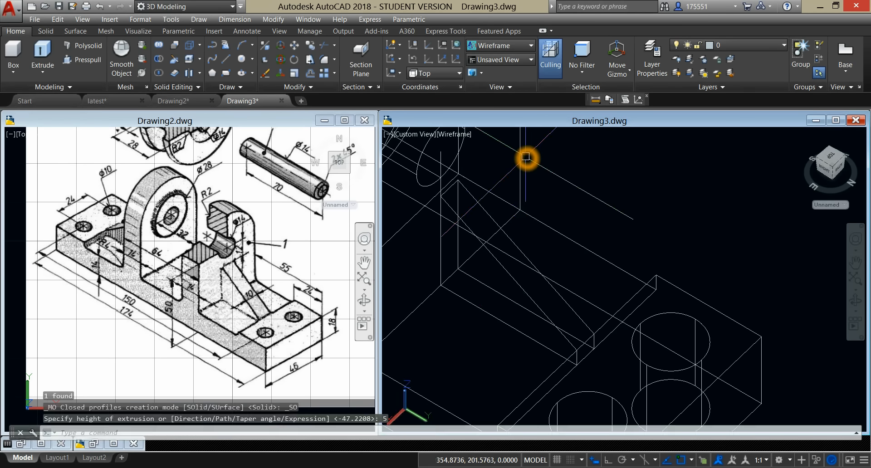
Step: Set the model viewport's visual style to Conceptual and presspull the rib's profile side face outward by 5 units
{"action": "left_click", "coordinate": [449, 135]}
{"action": "left_click", "coordinate": [479, 173]}
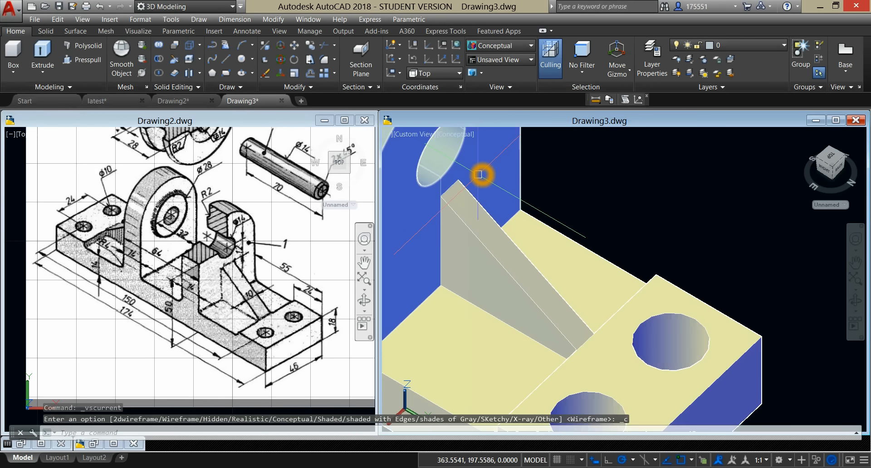
{"action": "left_click", "coordinate": [480, 254]}
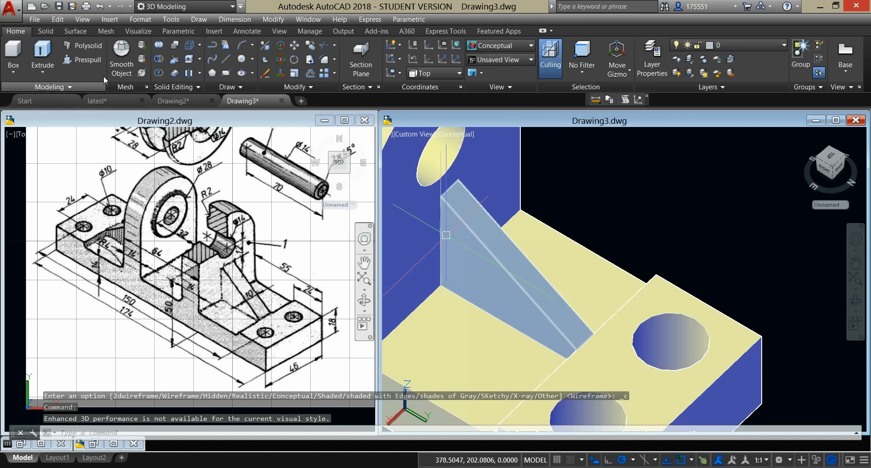
{"action": "left_click", "coordinate": [92, 63]}
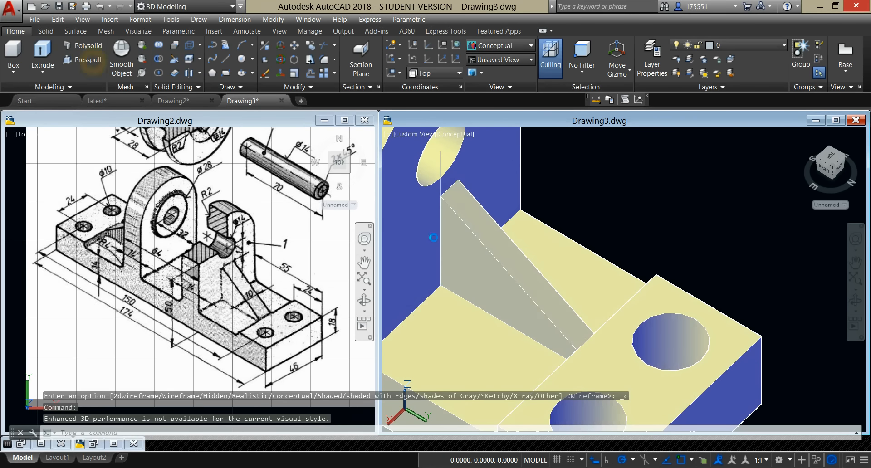
{"action": "left_click", "coordinate": [453, 271]}
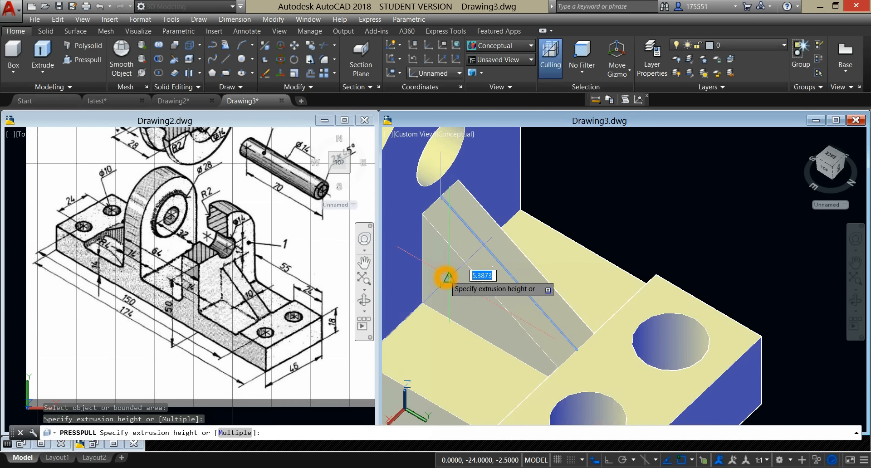
{"action": "key", "text": "Return"}
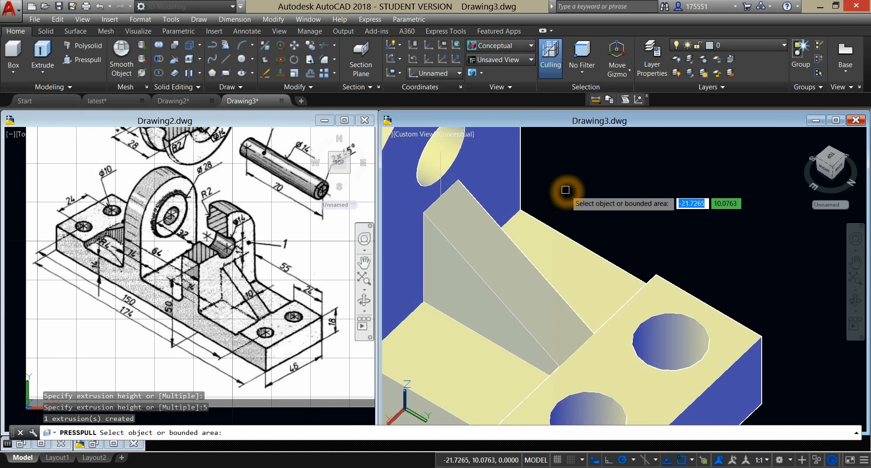
{"action": "key", "text": "Return"}
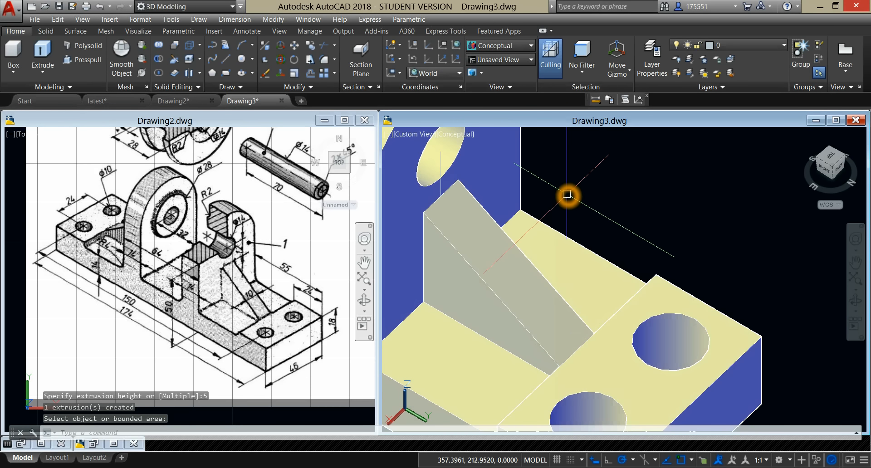
Step: In the Top view, mirror the rib to the other half of the base about the line across the base's middle, keeping the original
{"action": "middle_click_drag", "start_coordinate": [581, 186], "coordinate": [588, 182], "text": "shift"}
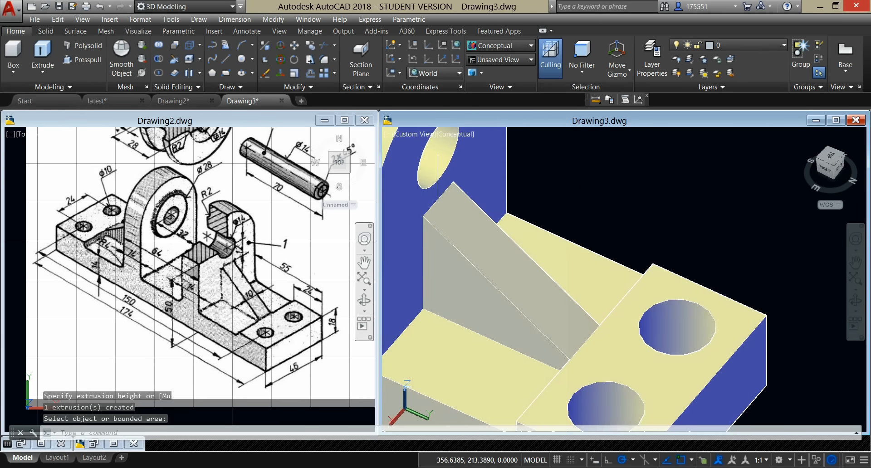
{"action": "left_click", "coordinate": [416, 136]}
{"action": "left_click", "coordinate": [440, 160]}
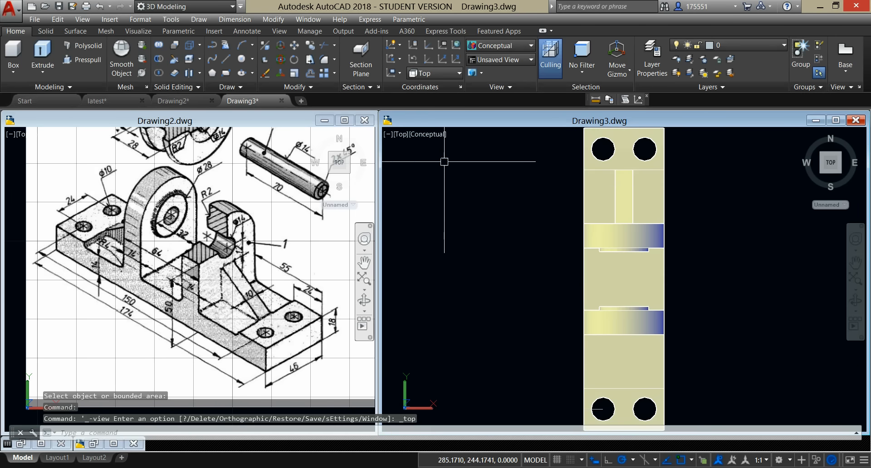
{"action": "left_click", "coordinate": [618, 192]}
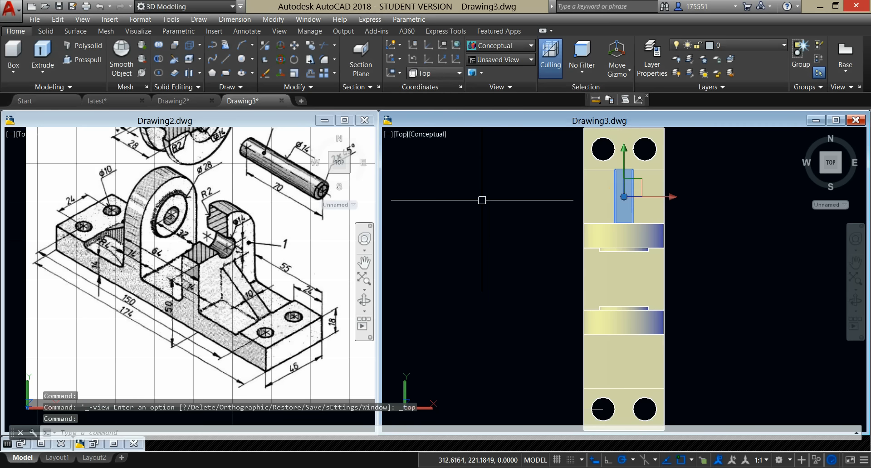
{"action": "key", "text": "Escape"}
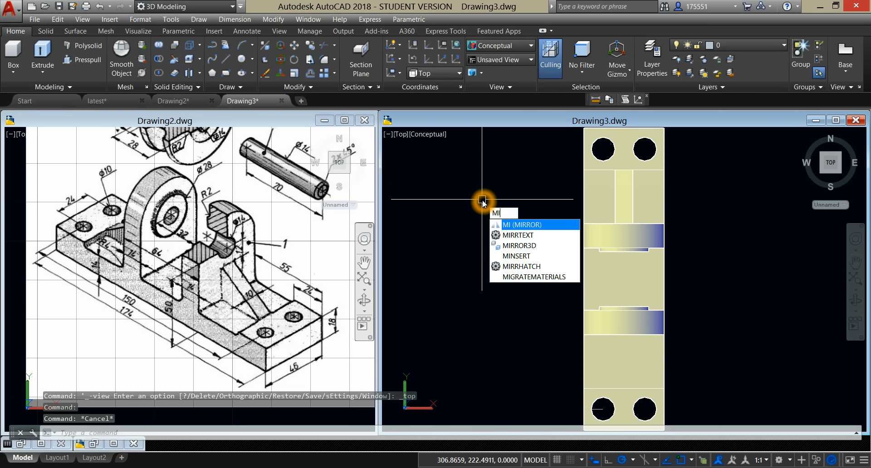
{"action": "key", "text": "Return"}
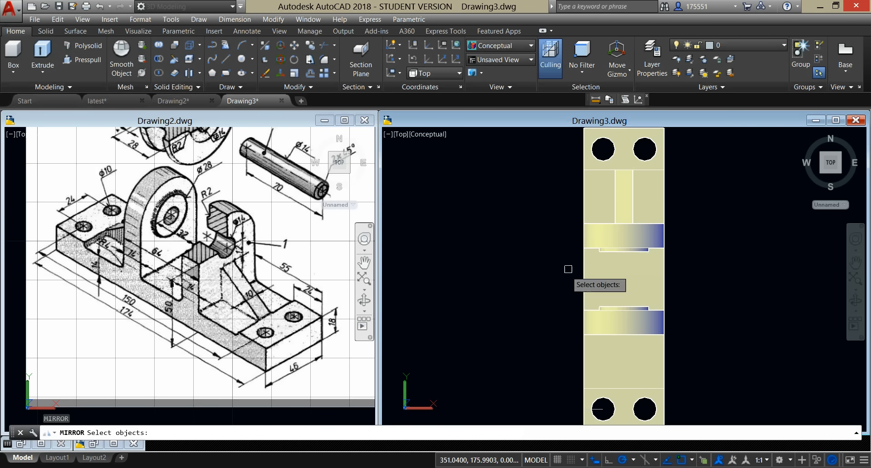
{"action": "left_click", "coordinate": [622, 193]}
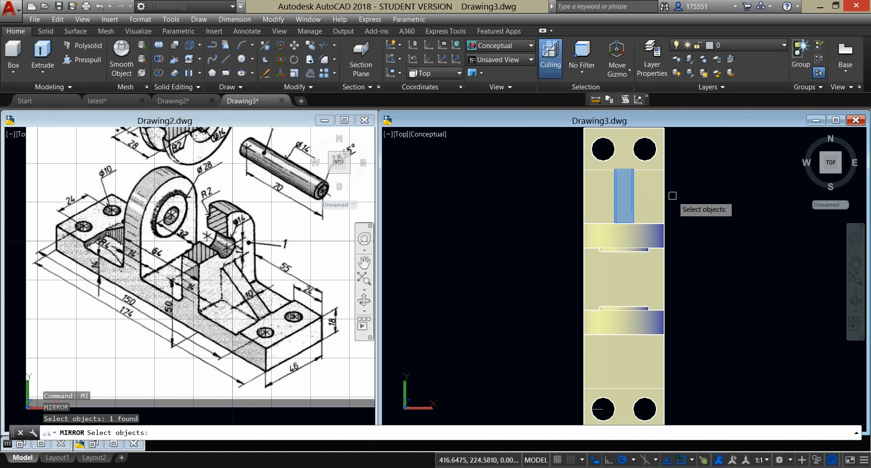
{"action": "key", "text": "Return"}
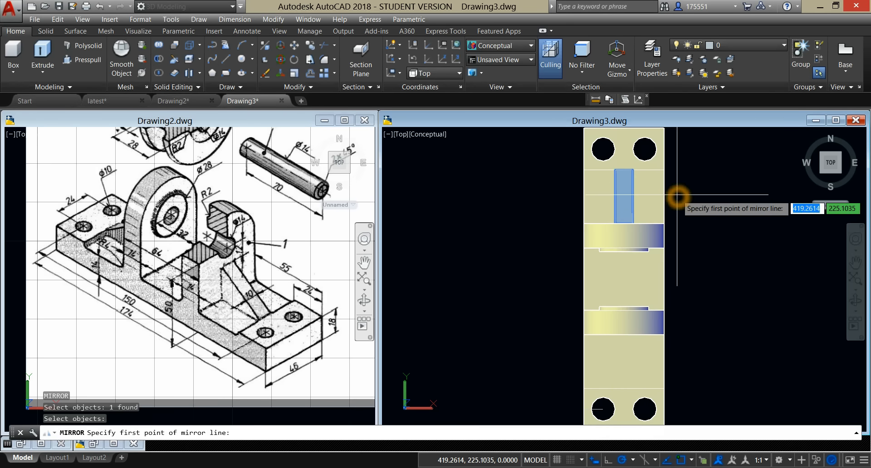
{"action": "left_click", "coordinate": [664, 277]}
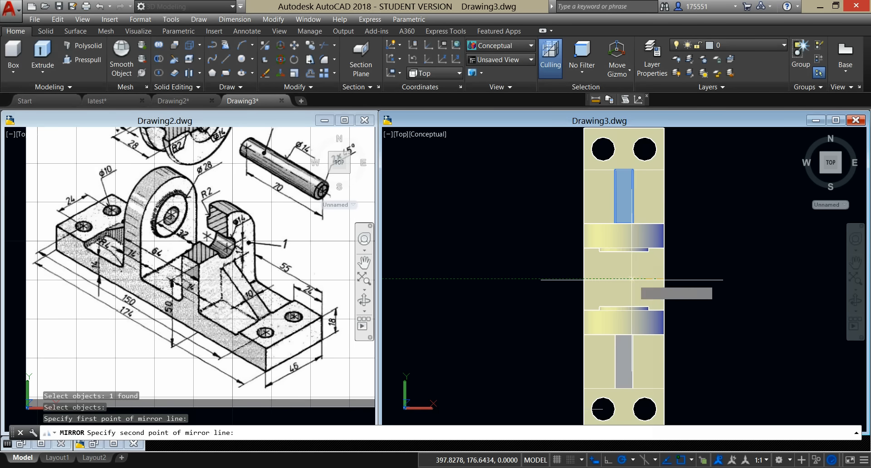
{"action": "left_click", "coordinate": [543, 278]}
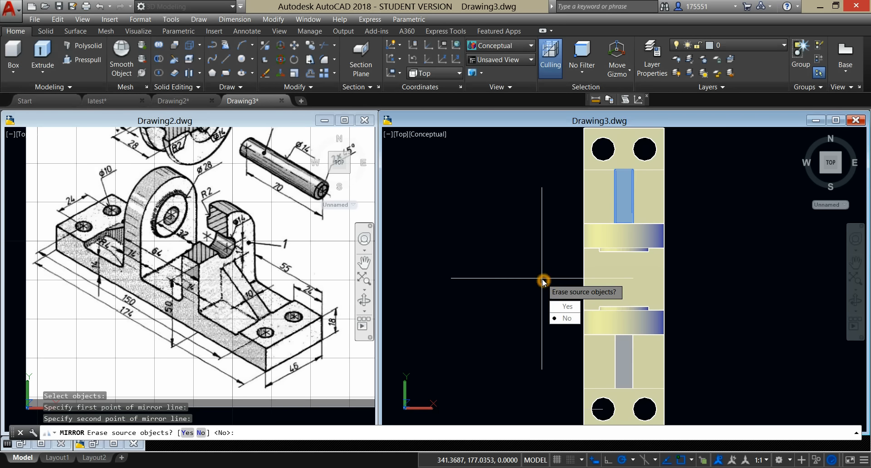
{"action": "left_click", "coordinate": [565, 319]}
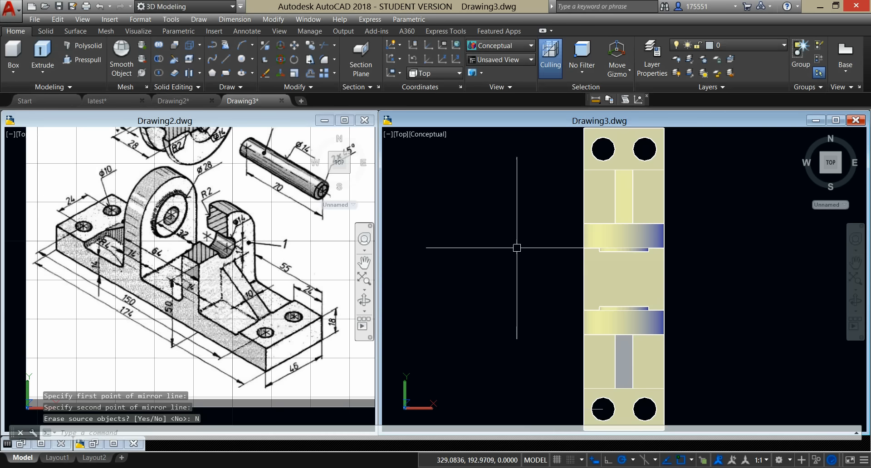
Step: Union the base, both bored lugs and both ribs into one solid
{"action": "middle_click_drag", "start_coordinate": [504, 263], "coordinate": [408, 194], "text": "shift"}
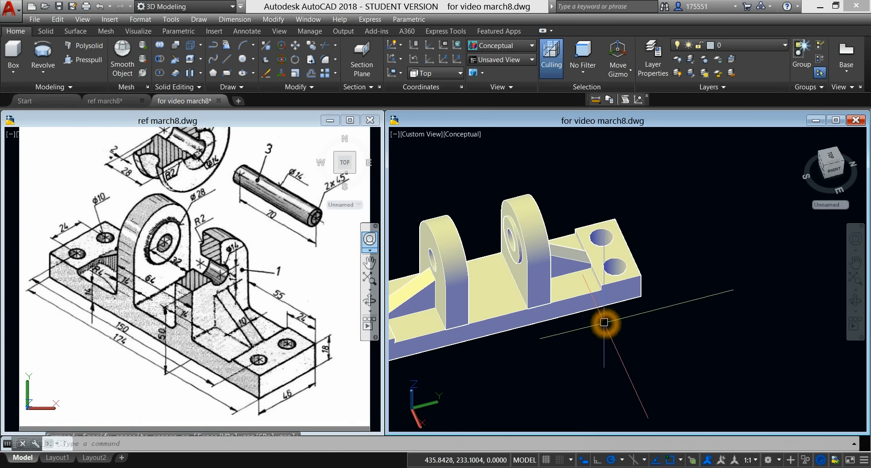
{"action": "middle_click_drag", "start_coordinate": [603, 327], "coordinate": [690, 305]}
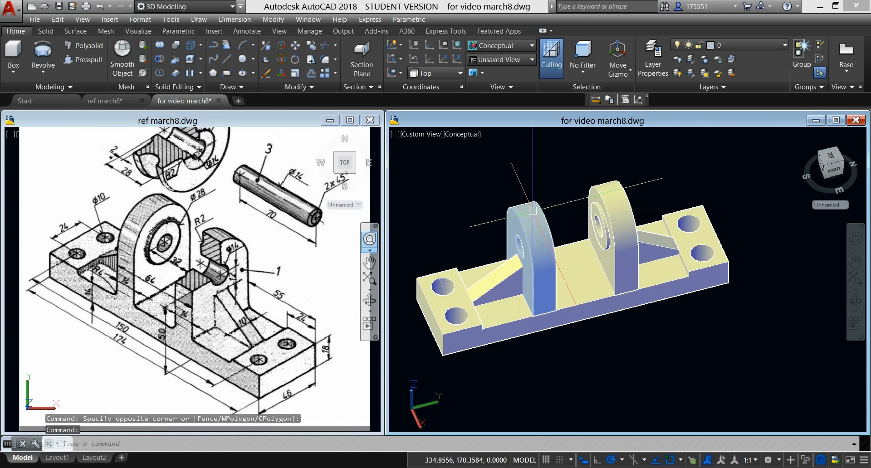
{"action": "left_click", "coordinate": [161, 47]}
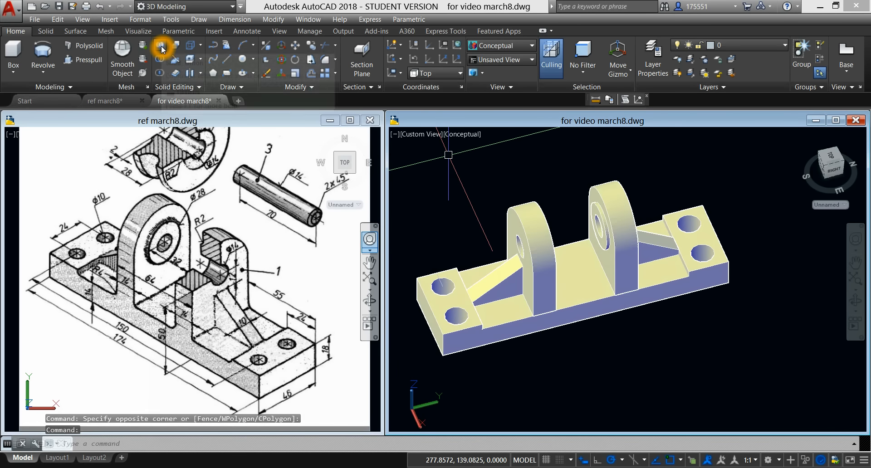
{"action": "left_click", "coordinate": [536, 234]}
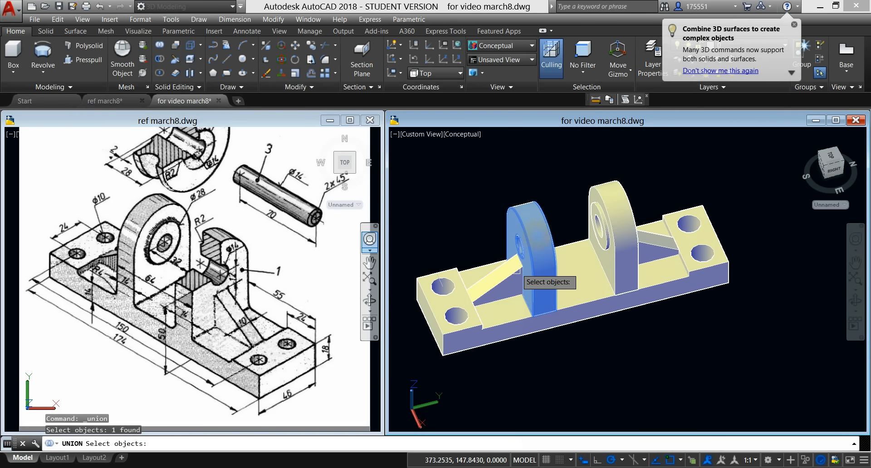
{"action": "left_click", "coordinate": [517, 276]}
{"action": "left_click", "coordinate": [471, 317]}
{"action": "left_click", "coordinate": [594, 242]}
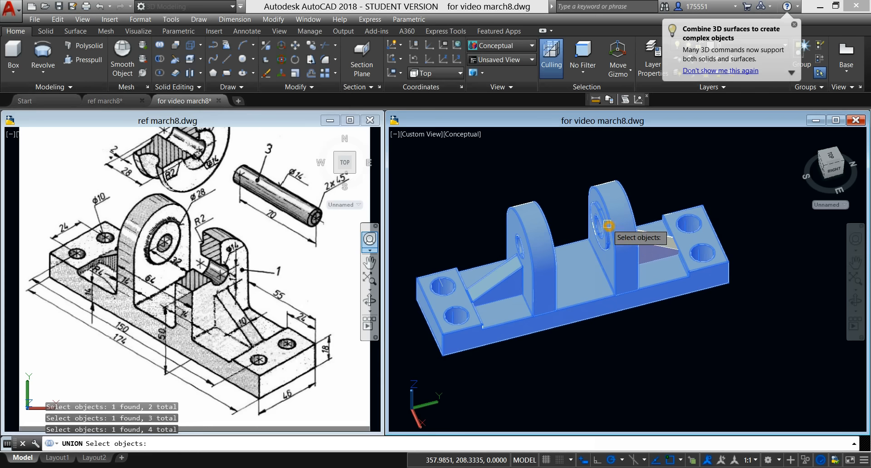
{"action": "left_click", "coordinate": [647, 234]}
{"action": "right_click", "coordinate": [628, 161]}
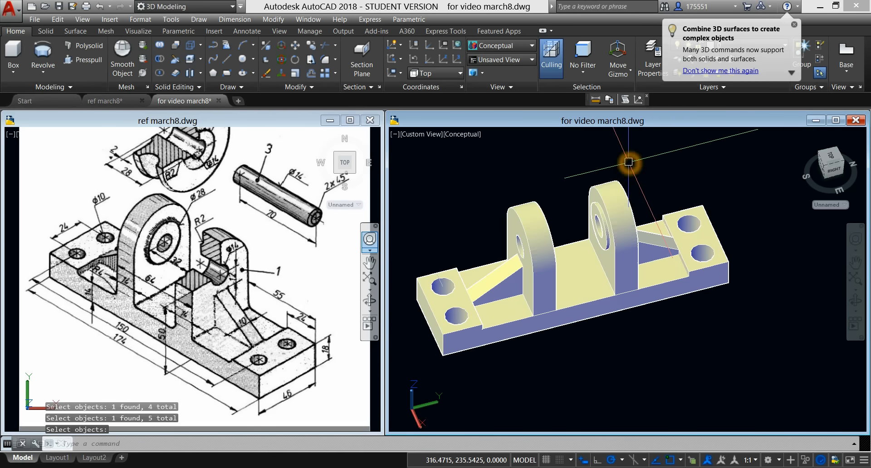
Step: Bring parts 2 and 3 into view on the reference image and switch the model viewport to SW Isometric
{"action": "left_click", "coordinate": [282, 168]}
{"action": "middle_click_drag", "start_coordinate": [281, 168], "coordinate": [296, 231]}
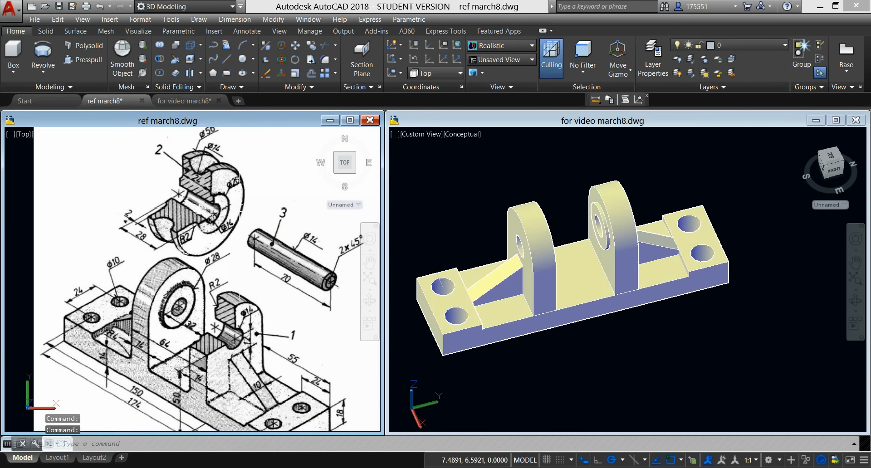
{"action": "left_click", "coordinate": [523, 171]}
{"action": "mouse_move", "coordinate": [540, 160]}
{"action": "middle_mouse_down"}
{"action": "mouse_move", "coordinate": [523, 186]}
{"action": "mouse_move", "coordinate": [529, 169]}
{"action": "middle_mouse_up"}
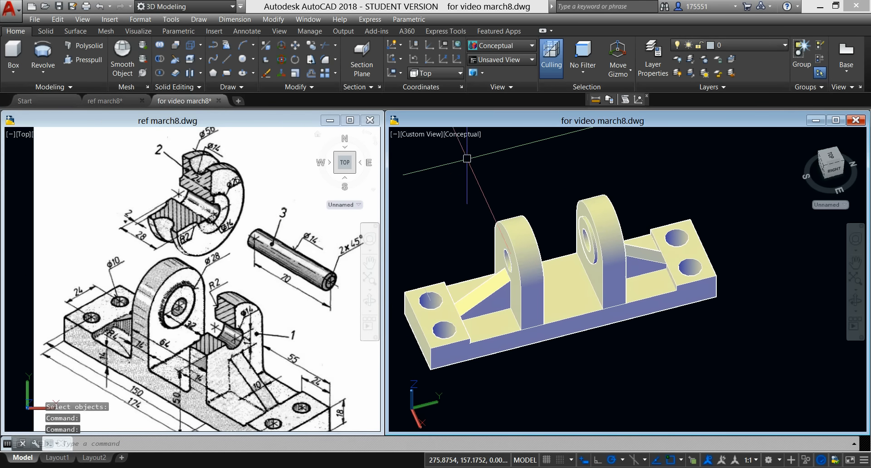
{"action": "left_click", "coordinate": [451, 212]}
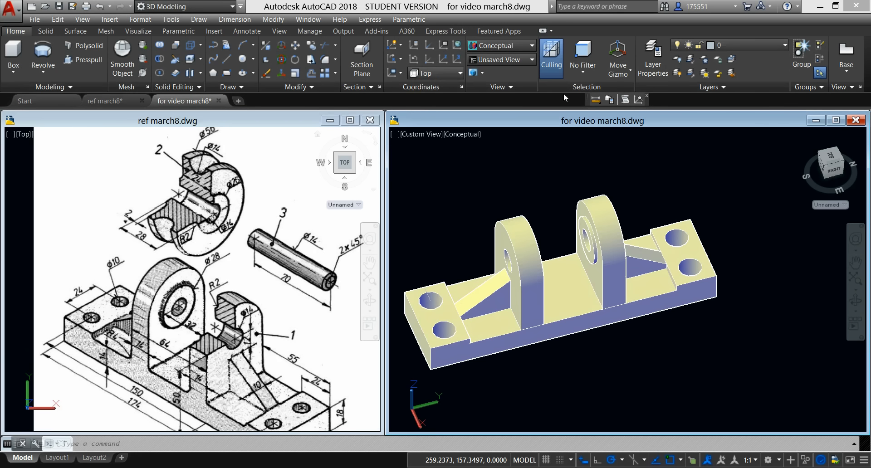
{"action": "left_click", "coordinate": [448, 61]}
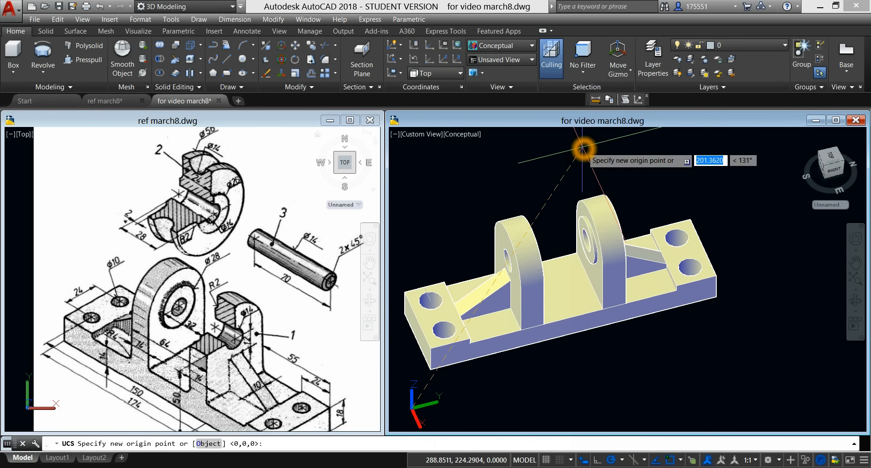
{"action": "key", "text": "Escape"}
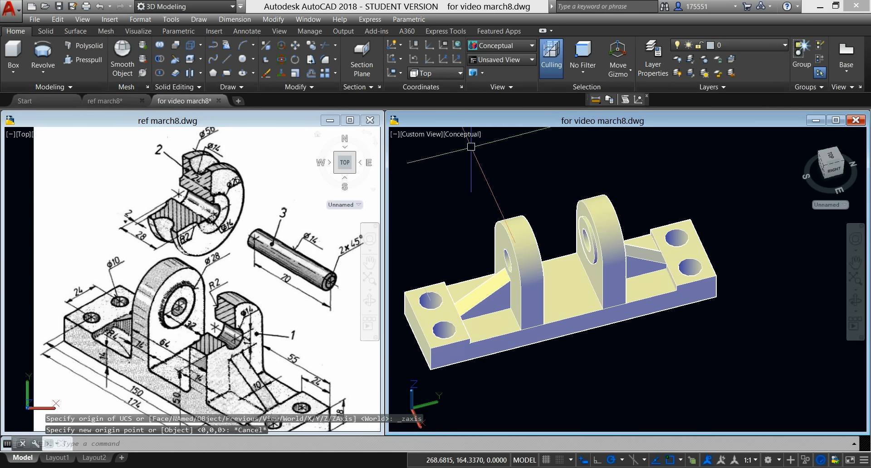
{"action": "left_click", "coordinate": [422, 135]}
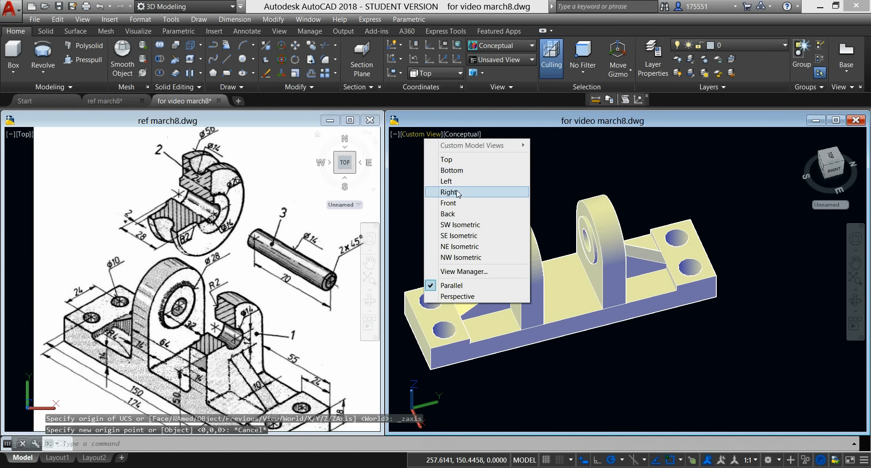
{"action": "left_click", "coordinate": [462, 226]}
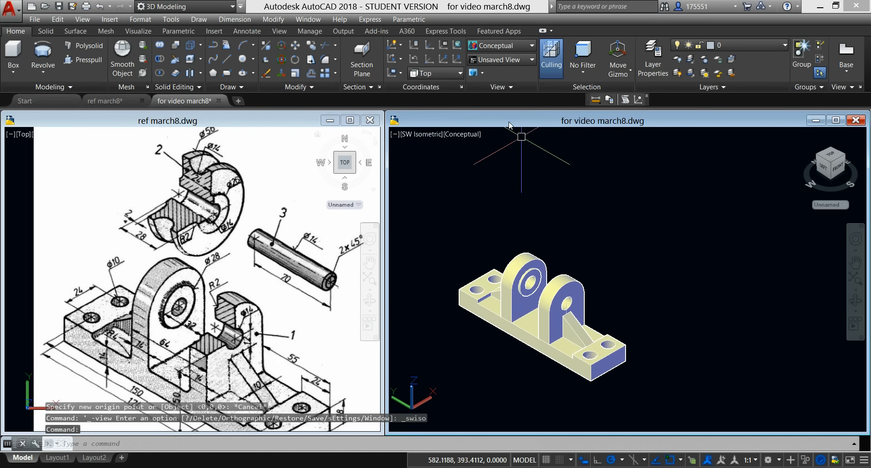
Step: Define a UCS by Z-axis vector, with its origin in the empty space behind the bracket and Z along the base's length
{"action": "left_click", "coordinate": [445, 62]}
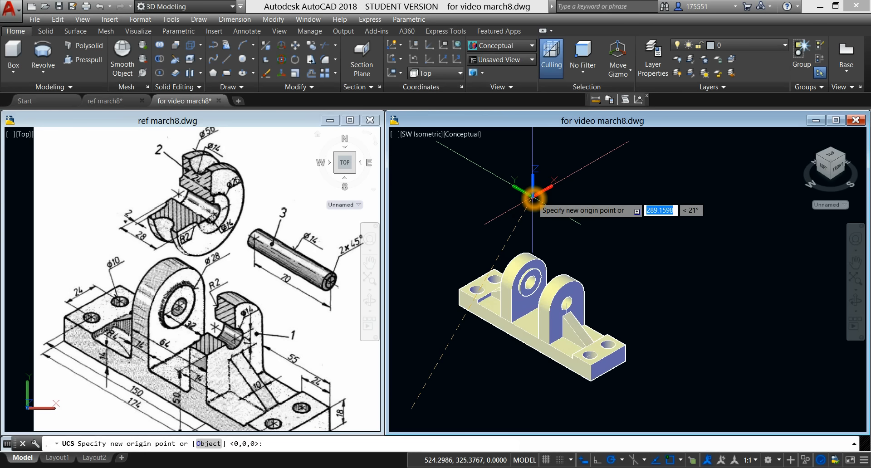
{"action": "left_click", "coordinate": [532, 198]}
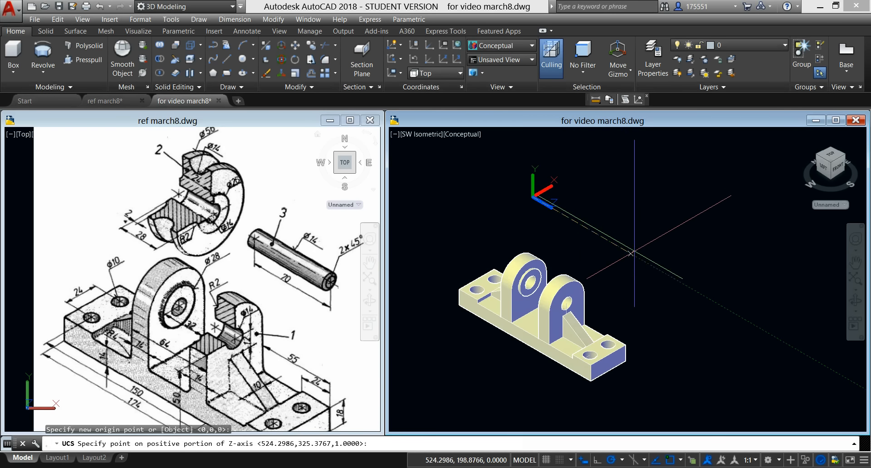
{"action": "left_click", "coordinate": [643, 266]}
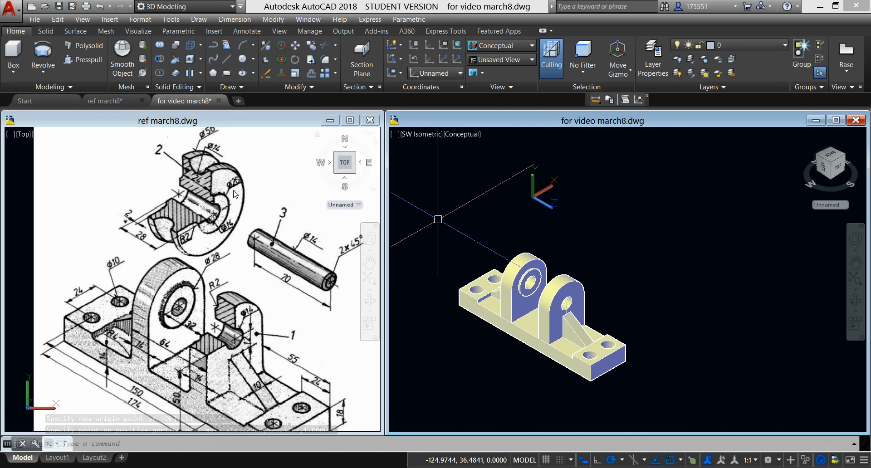
{"action": "left_click", "coordinate": [244, 62]}
{"action": "left_click", "coordinate": [614, 200]}
{"action": "left_click", "coordinate": [622, 178]}
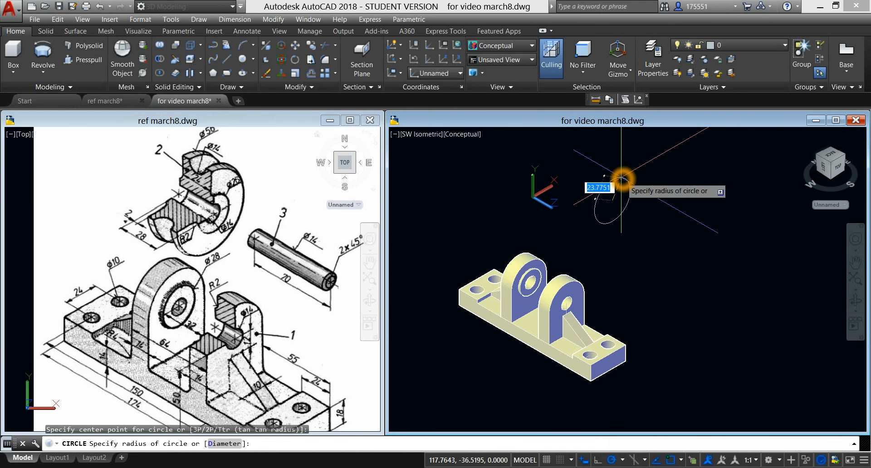
{"action": "type", "text": "d"}
{"action": "key", "text": "Return"}
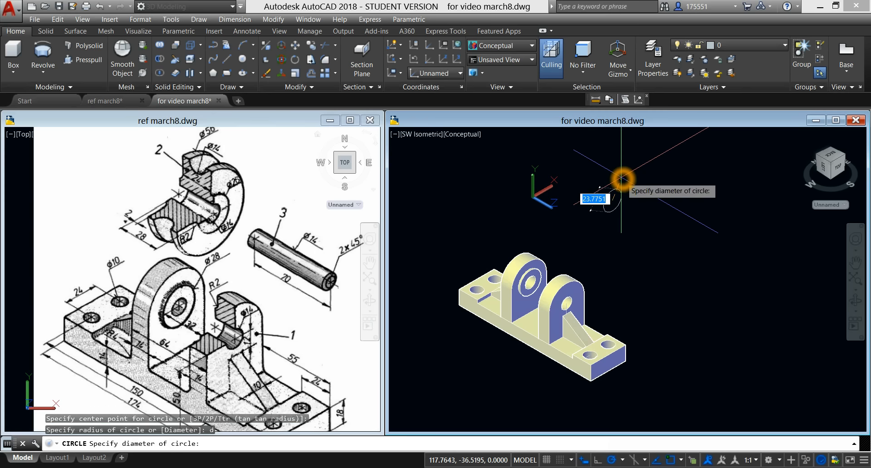
{"action": "left_click", "coordinate": [262, 174]}
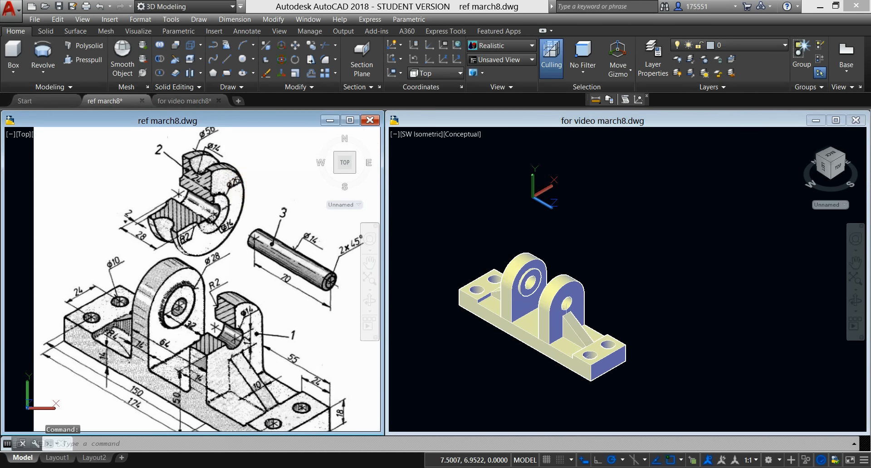
Step: Draw a circle of diameter 56 in the empty space above the bracket for the roller's outline
{"action": "middle_click_drag", "start_coordinate": [242, 183], "coordinate": [245, 212]}
{"action": "left_click", "coordinate": [567, 181]}
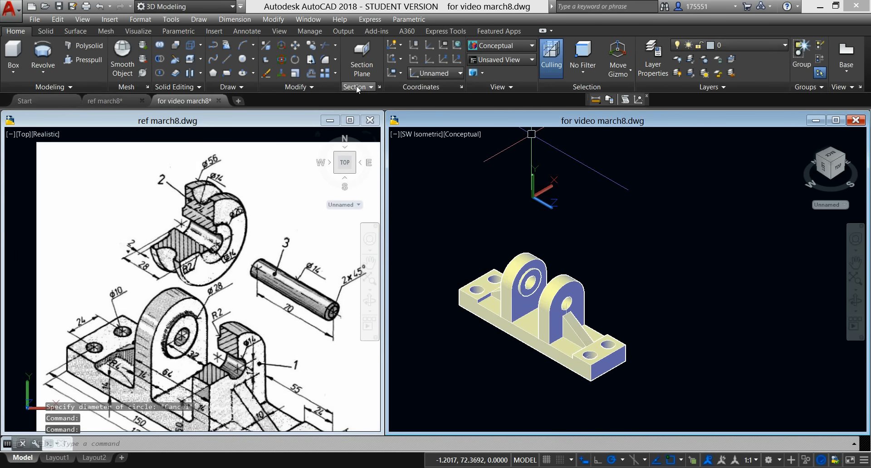
{"action": "left_click", "coordinate": [245, 60]}
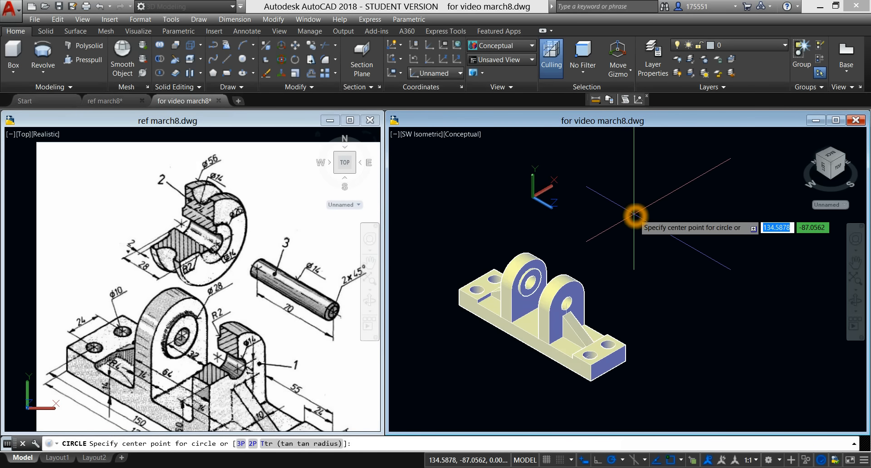
{"action": "left_click", "coordinate": [635, 215]}
{"action": "key", "text": "Return"}
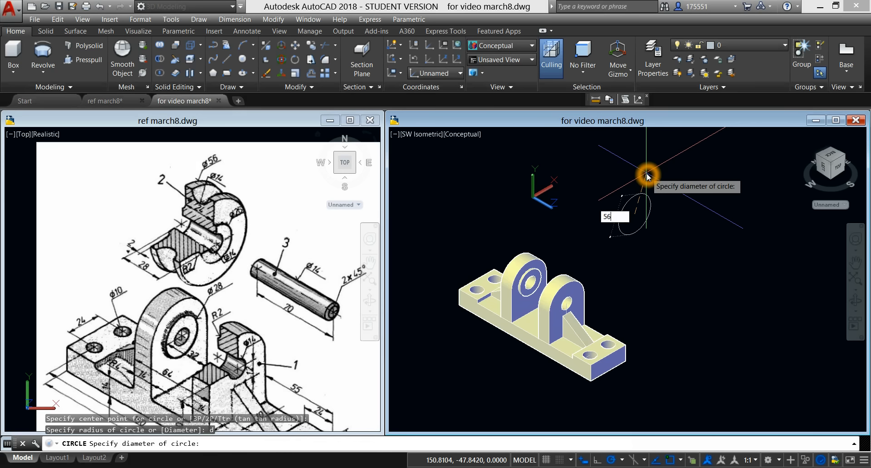
{"action": "type", "text": "56"}
{"action": "key", "text": "Return"}
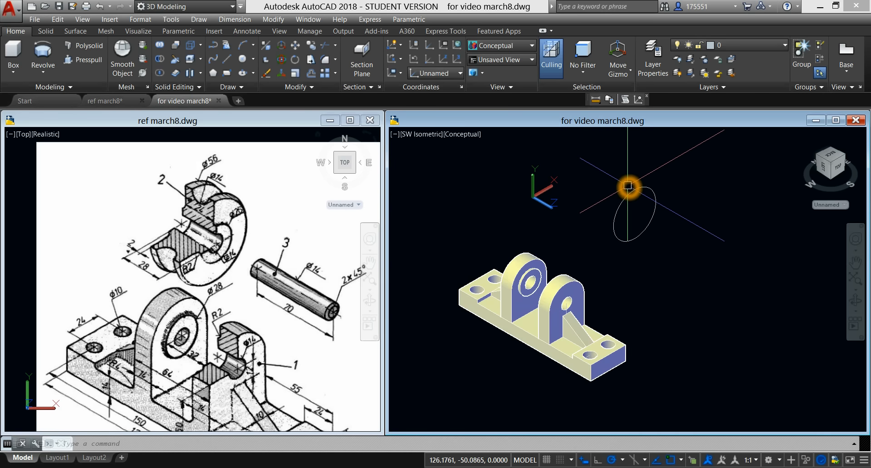
Step: Extrude the 56-diameter circle by 24 units toward the negative Z side as a solid cylinder
{"action": "left_click", "coordinate": [635, 190]}
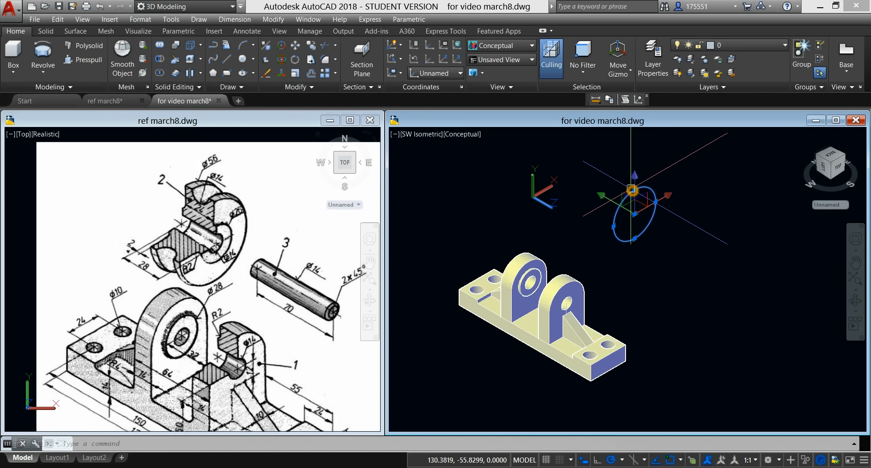
{"action": "left_click", "coordinate": [46, 75]}
{"action": "left_click", "coordinate": [46, 101]}
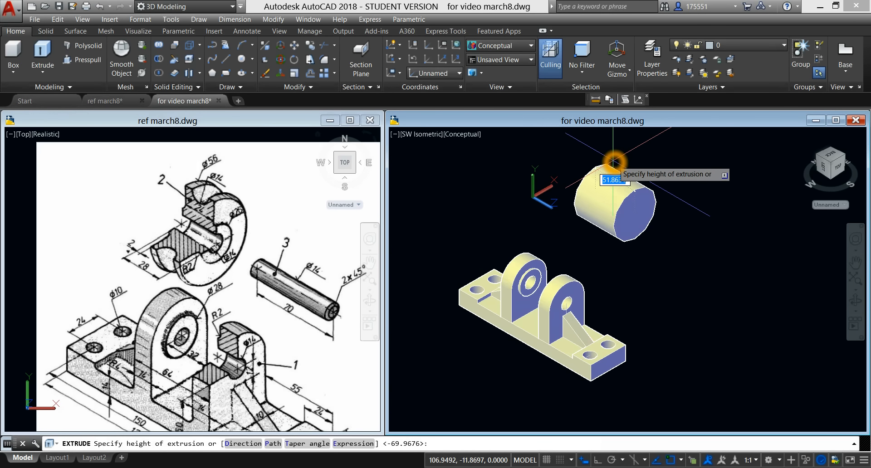
{"action": "key", "text": "Return"}
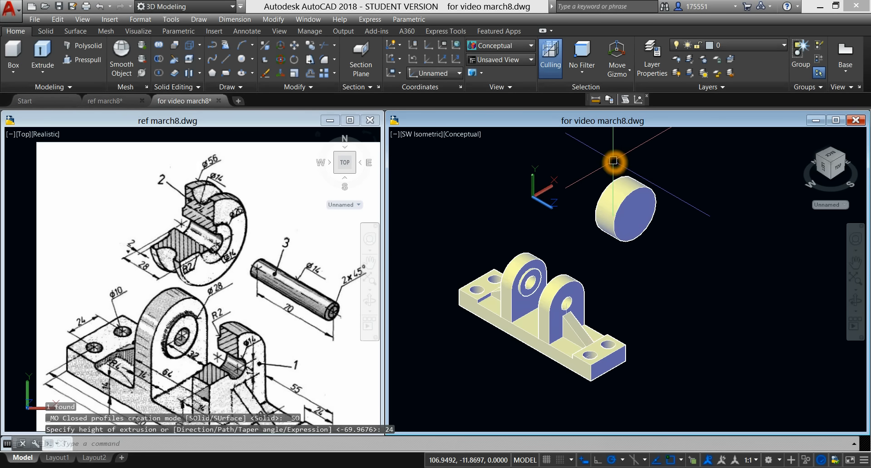
{"action": "right_click", "coordinate": [616, 156]}
{"action": "left_click", "coordinate": [547, 154]}
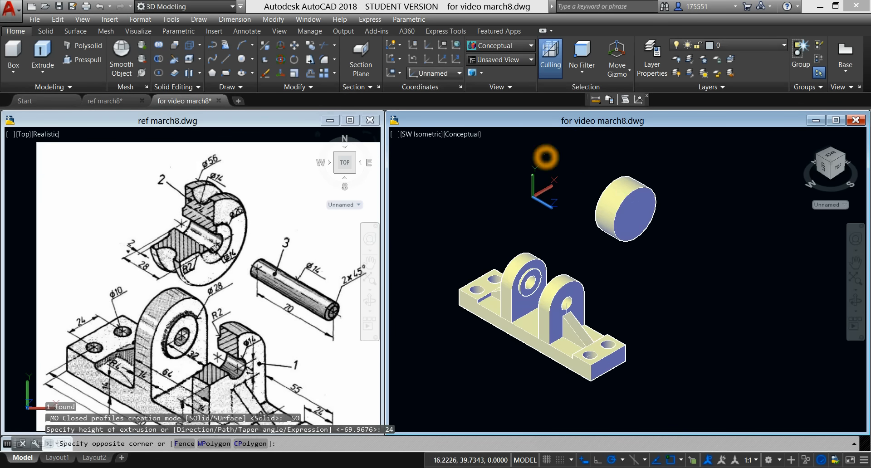
{"action": "left_click", "coordinate": [550, 153]}
Step: Draw a circle of diameter 25 on the cylinder's front face, concentric with its outer edge
{"action": "left_click", "coordinate": [242, 59]}
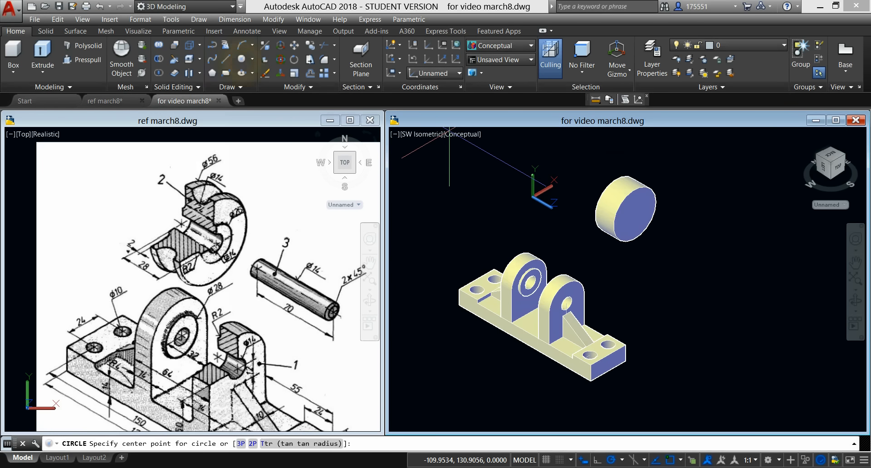
{"action": "left_click", "coordinate": [634, 236]}
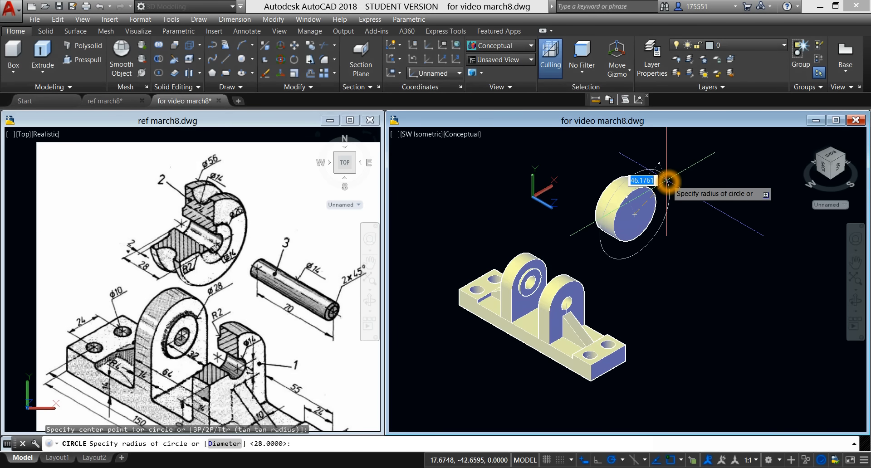
{"action": "key", "text": "Return"}
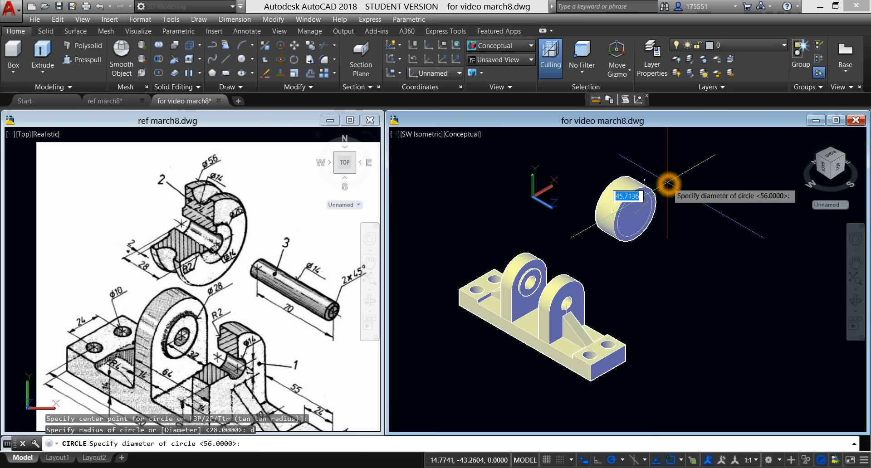
{"action": "type", "text": "25"}
{"action": "key", "text": "Return"}
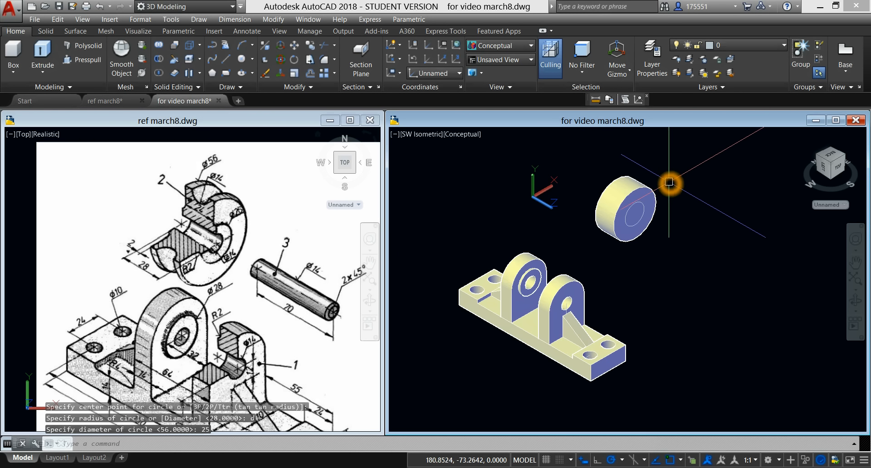
{"action": "middle_click_drag", "start_coordinate": [671, 188], "coordinate": [664, 181]}
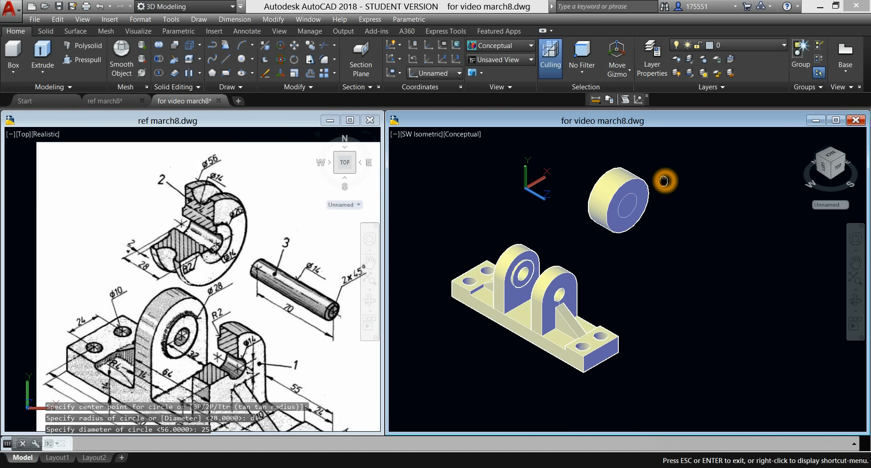
{"action": "left_click", "coordinate": [635, 193]}
{"action": "left_click", "coordinate": [634, 193]}
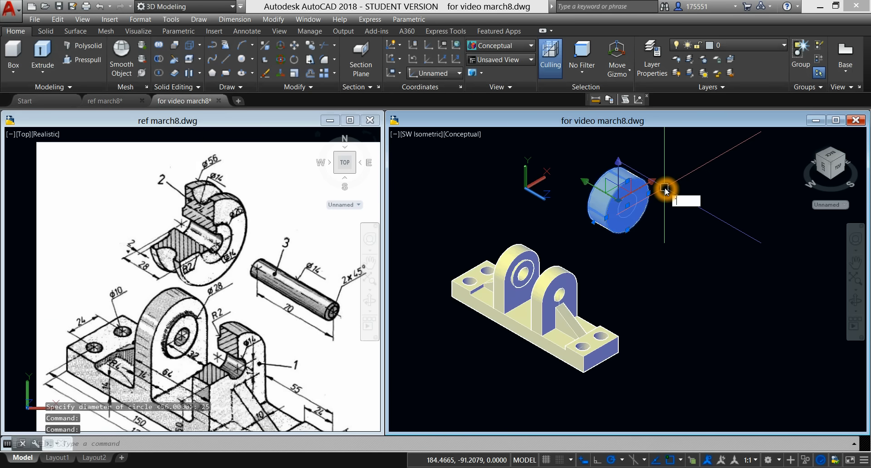
{"action": "key", "text": "Escape"}
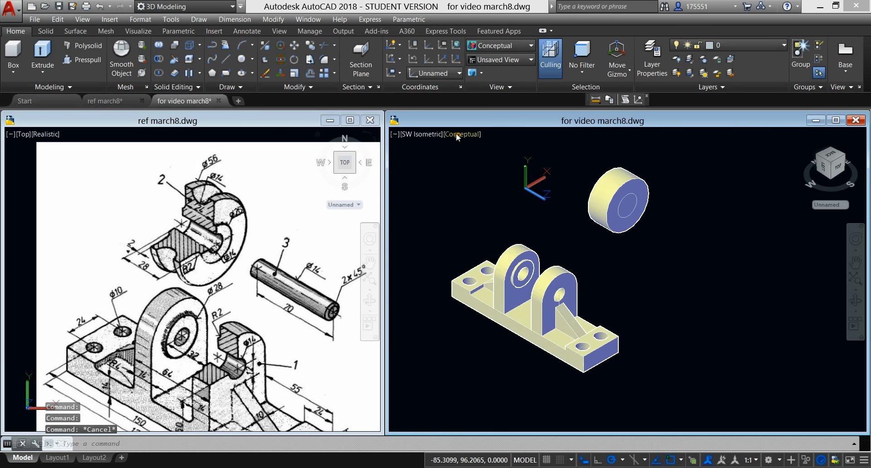
Step: Set the visual style to Wireframe and extrude the 25-diameter circle through to the centre of the cylinder's back face
{"action": "left_click", "coordinate": [456, 135]}
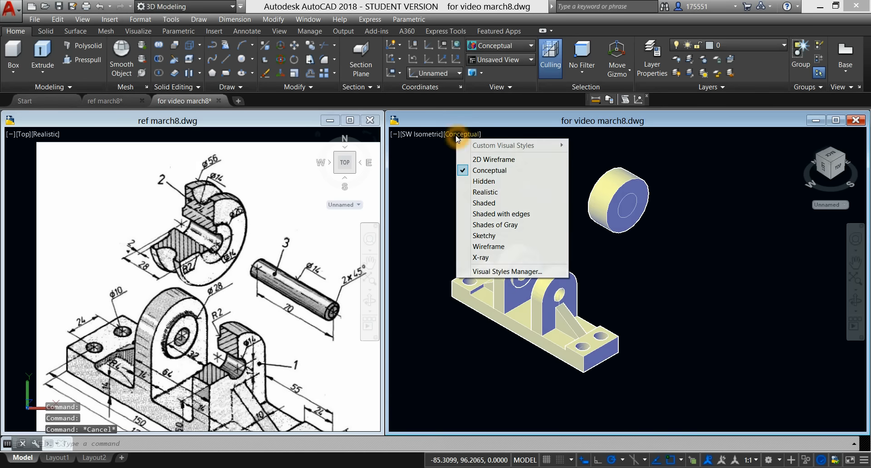
{"action": "left_click", "coordinate": [492, 247]}
{"action": "scroll", "coordinate": [658, 172], "scroll_direction": "up", "scroll_amount": 3}
{"action": "middle_click_drag", "start_coordinate": [658, 171], "coordinate": [611, 218]}
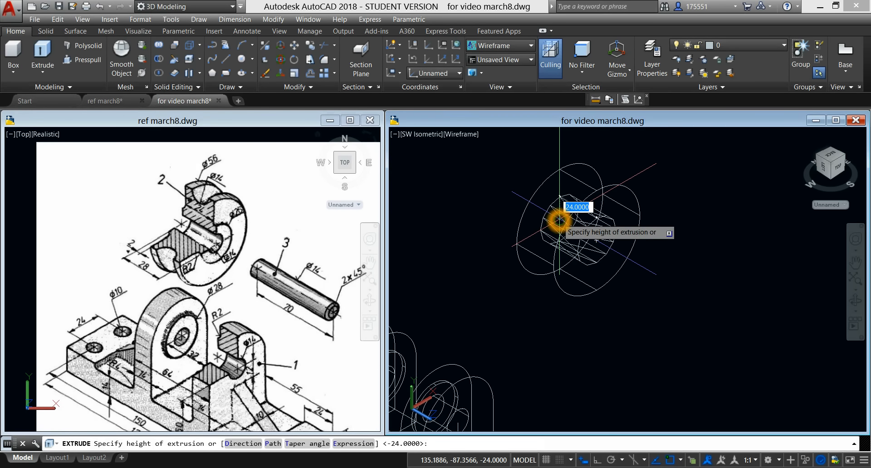
{"action": "left_click", "coordinate": [559, 219]}
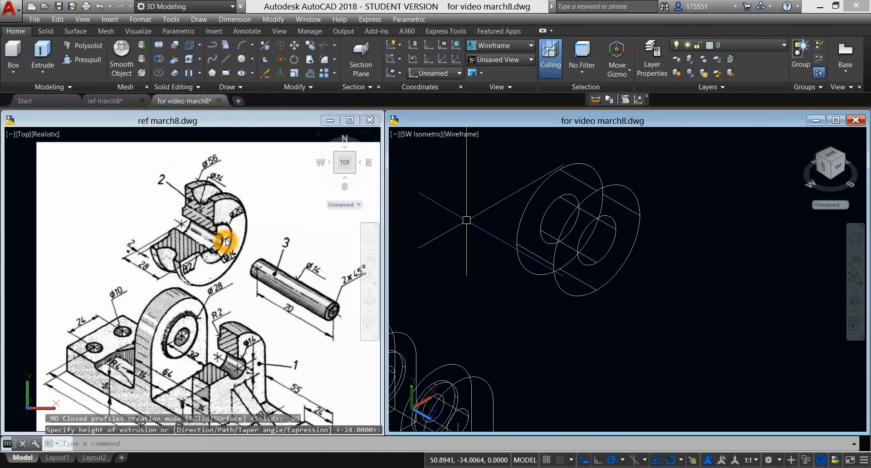
{"action": "left_click", "coordinate": [611, 222]}
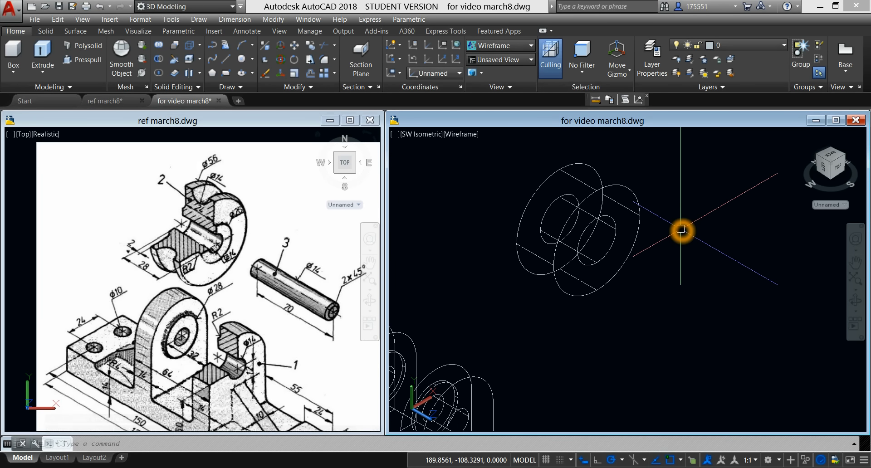
{"action": "left_click", "coordinate": [149, 275]}
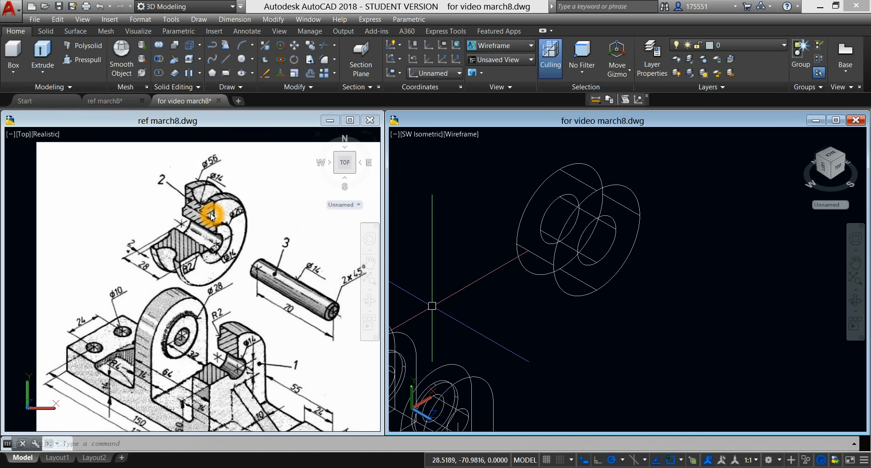
{"action": "left_click", "coordinate": [615, 217]}
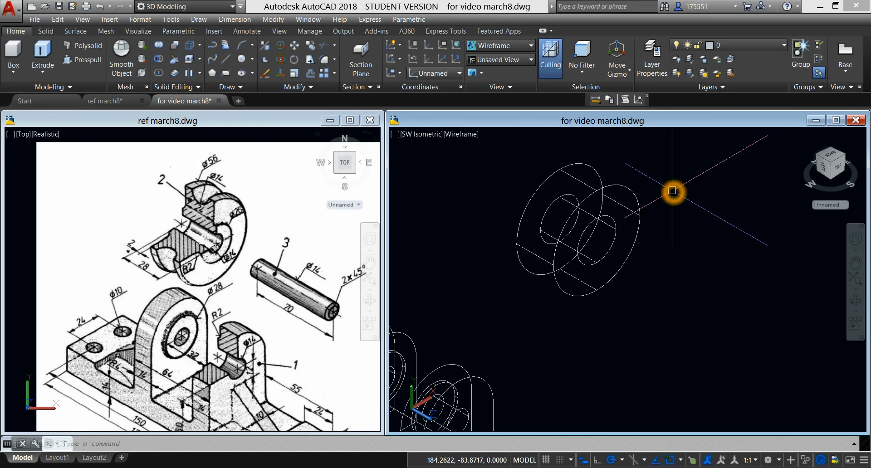
Step: Press-pull the 25-diameter circle on the cylinder's front face outward by 2 units
{"action": "left_click", "coordinate": [85, 61]}
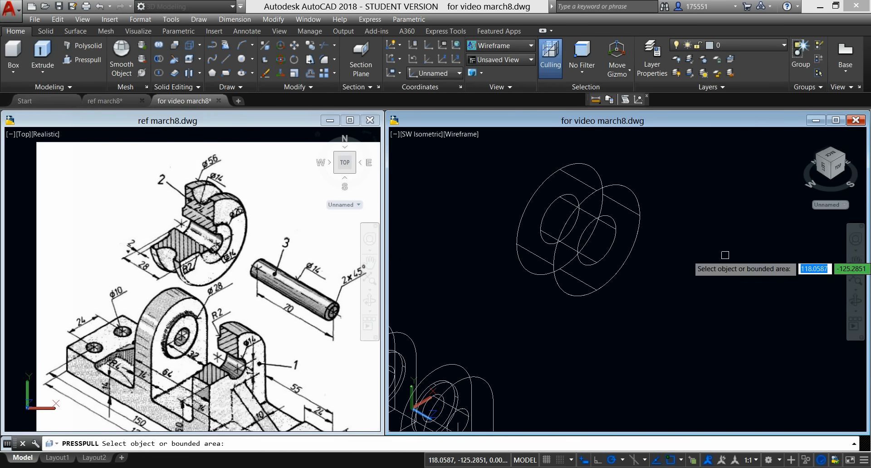
{"action": "left_click", "coordinate": [602, 250]}
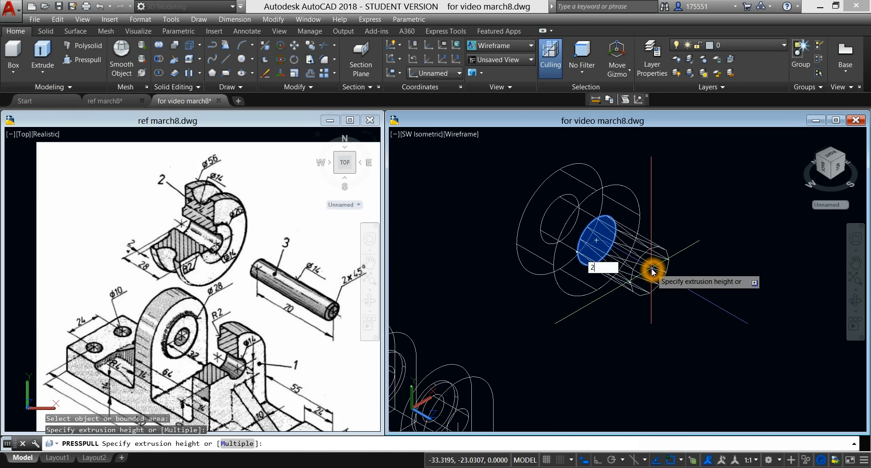
{"action": "key", "text": "Return"}
Step: Press-pull the 25-diameter circle on the cylinder's back face outward into a matching short boss
{"action": "middle_click_drag", "start_coordinate": [658, 235], "coordinate": [751, 237], "text": "shift"}
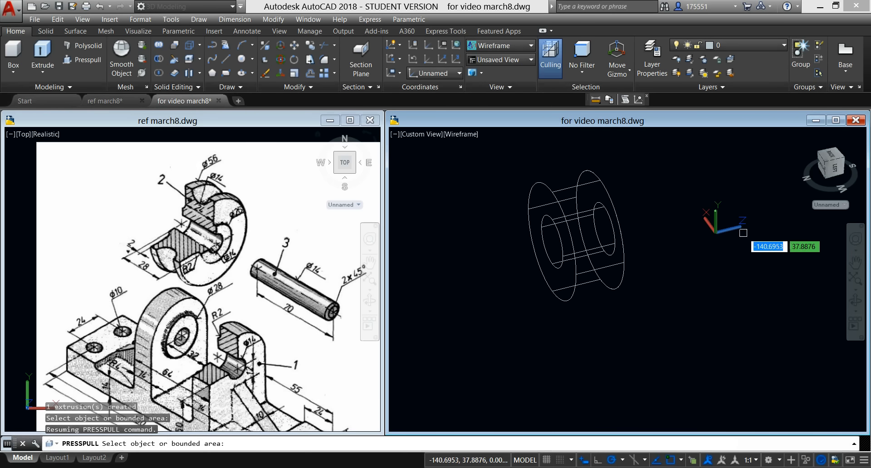
{"action": "left_click", "coordinate": [552, 249]}
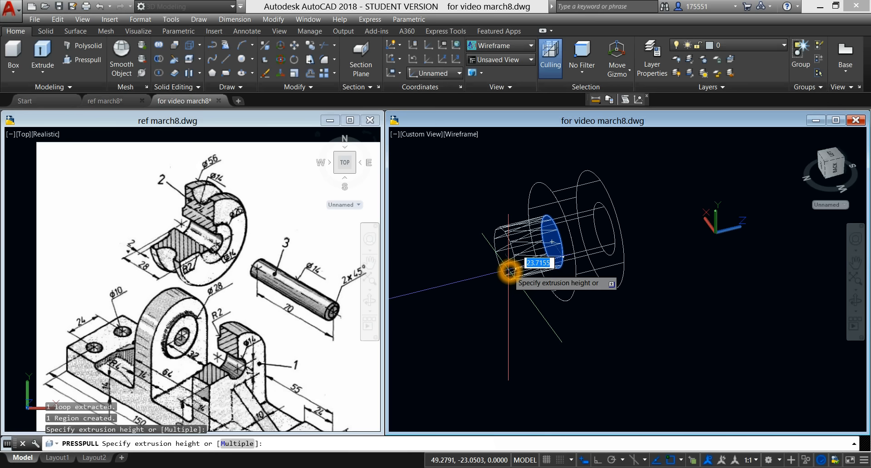
{"action": "key", "text": "Return"}
{"action": "middle_click_drag", "start_coordinate": [647, 188], "coordinate": [593, 213], "text": "shift"}
{"action": "key", "text": "Return"}
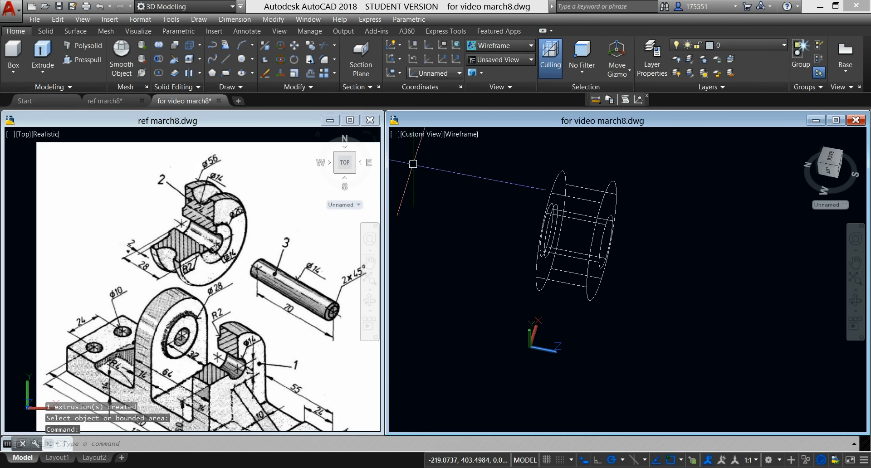
Step: Set the visual style to Conceptual and union the 56-diameter cylinder with its central boss
{"action": "left_click", "coordinate": [454, 135]}
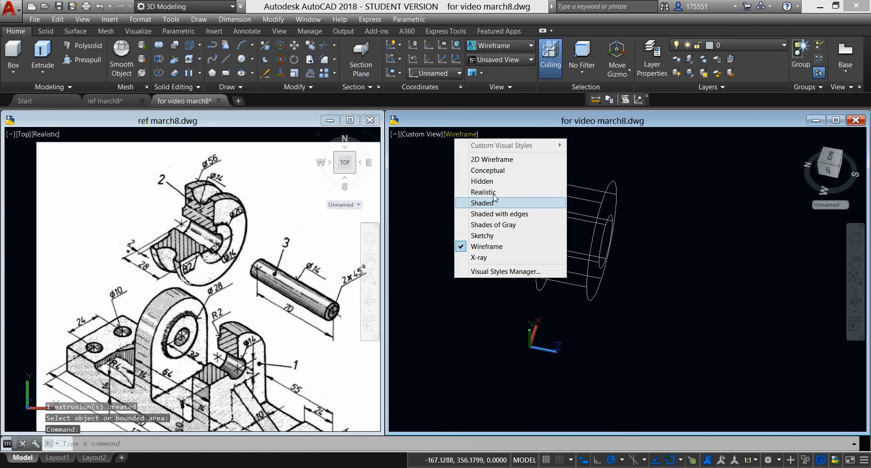
{"action": "left_click", "coordinate": [500, 171]}
{"action": "mouse_move", "coordinate": [649, 214]}
{"action": "middle_mouse_down", "text": "shift"}
{"action": "mouse_move", "coordinate": [642, 224]}
{"action": "mouse_move", "coordinate": [518, 206]}
{"action": "mouse_move", "coordinate": [505, 194]}
{"action": "mouse_move", "coordinate": [515, 195]}
{"action": "middle_mouse_up", "text": "shift"}
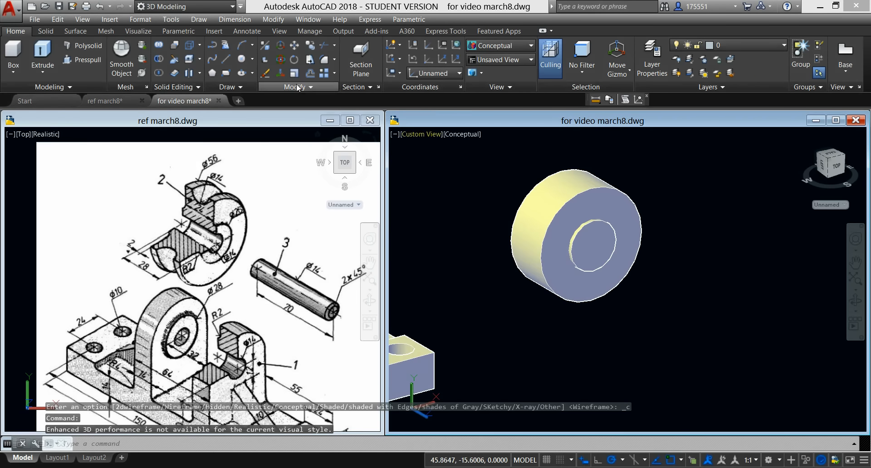
{"action": "left_click", "coordinate": [159, 46]}
{"action": "left_click", "coordinate": [605, 190]}
{"action": "left_click", "coordinate": [615, 202]}
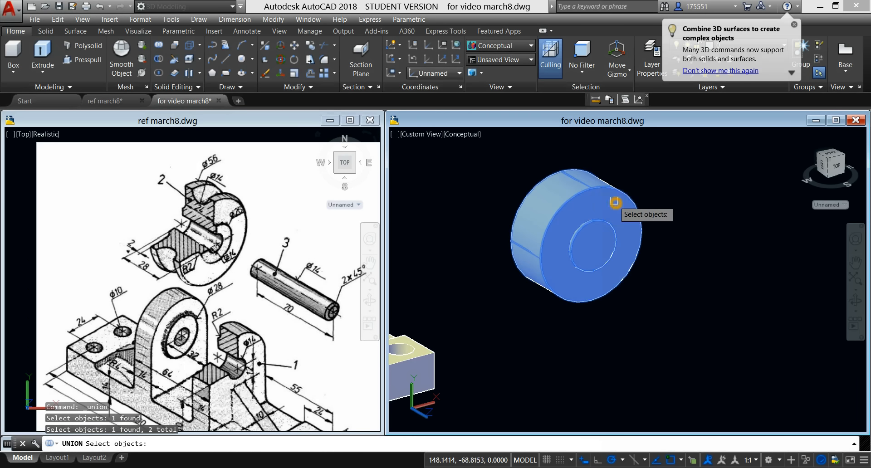
{"action": "key", "text": "Return"}
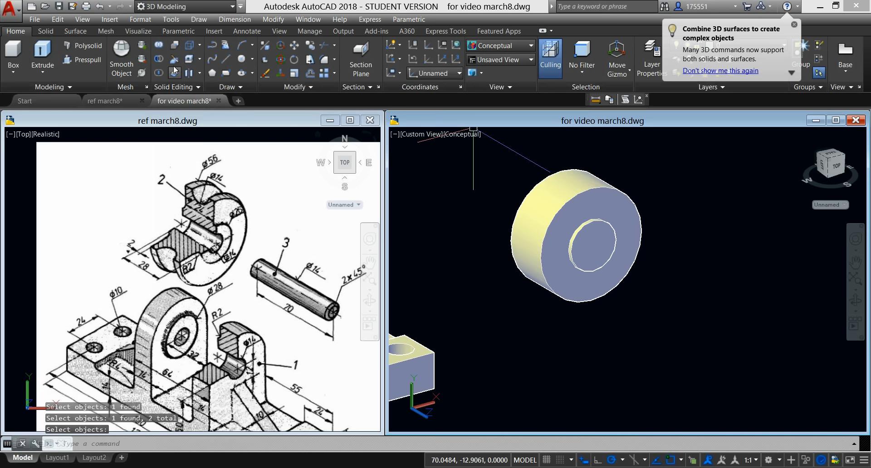
Step: Draw a circle of diameter 14 on the front boss face, concentric with the boss
{"action": "left_click", "coordinate": [243, 60]}
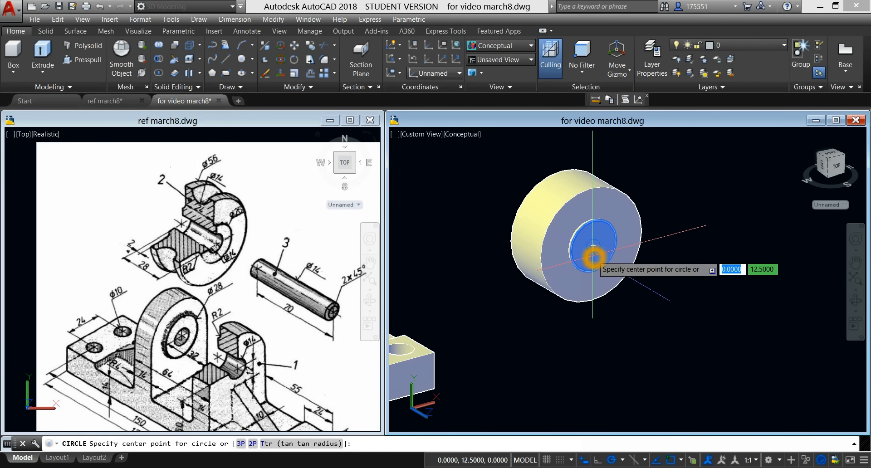
{"action": "left_click", "coordinate": [590, 249]}
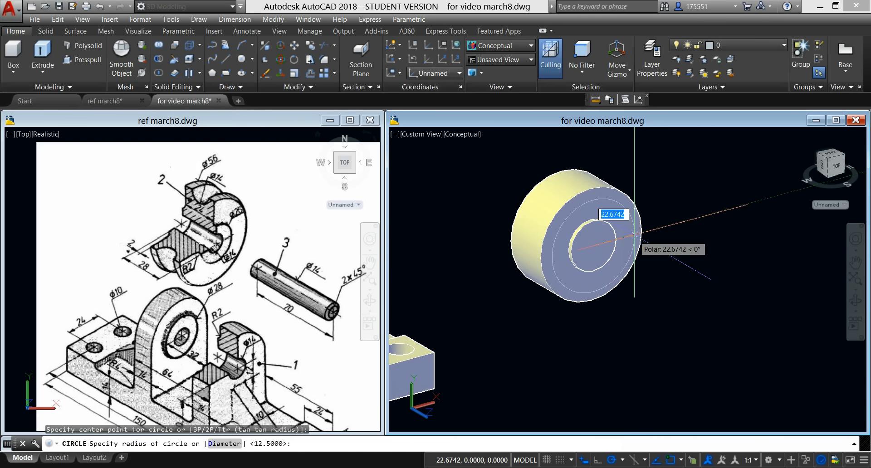
{"action": "type", "text": "d"}
{"action": "key", "text": "Return"}
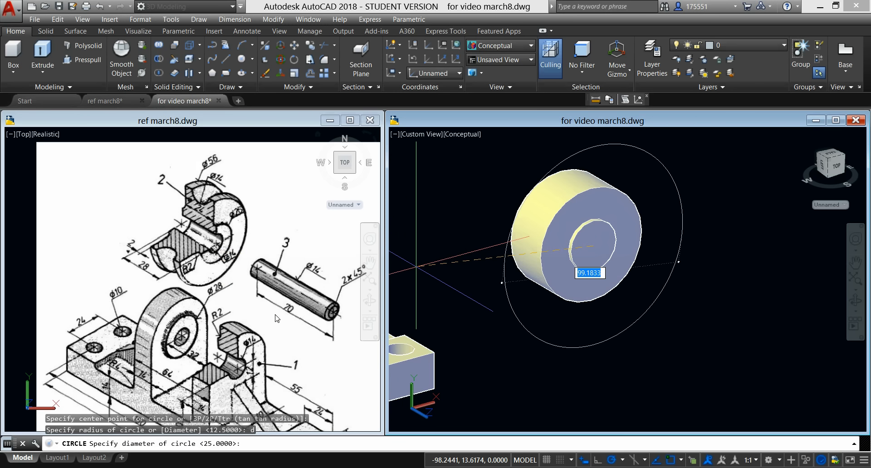
{"action": "left_click", "coordinate": [236, 267]}
{"action": "left_click", "coordinate": [735, 255]}
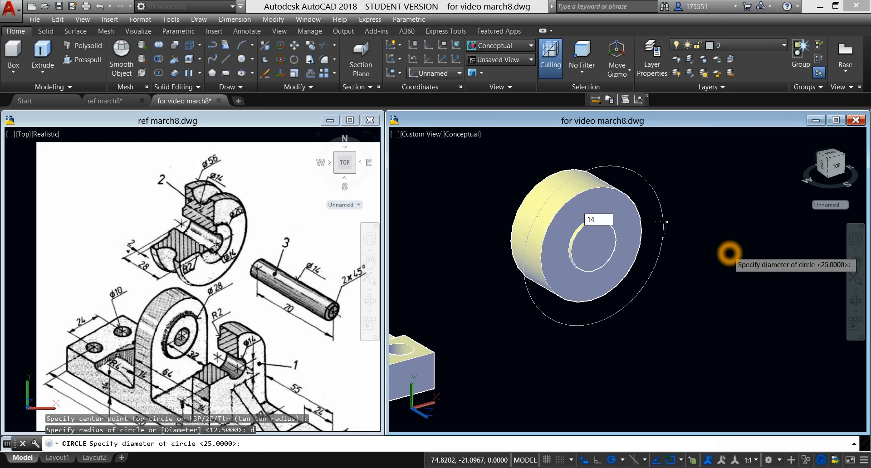
{"action": "key", "text": "Return"}
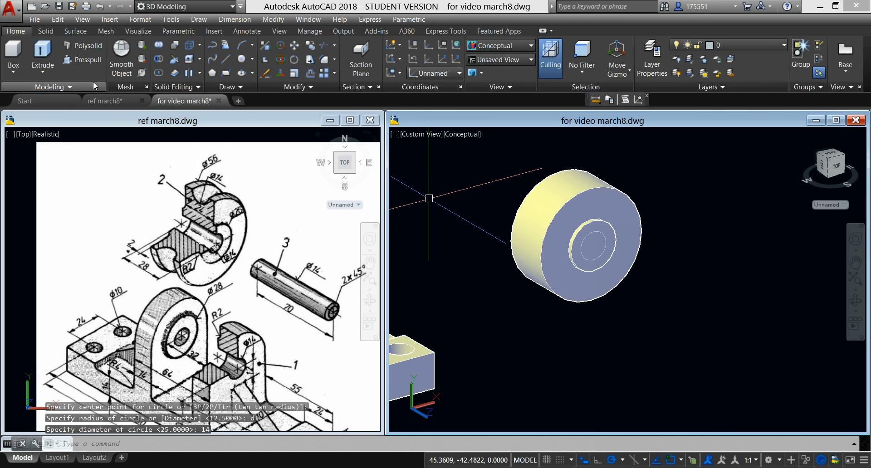
Step: Press-pull the 14-diameter circle backward through the whole roller to cut the axle hole
{"action": "left_click", "coordinate": [84, 60]}
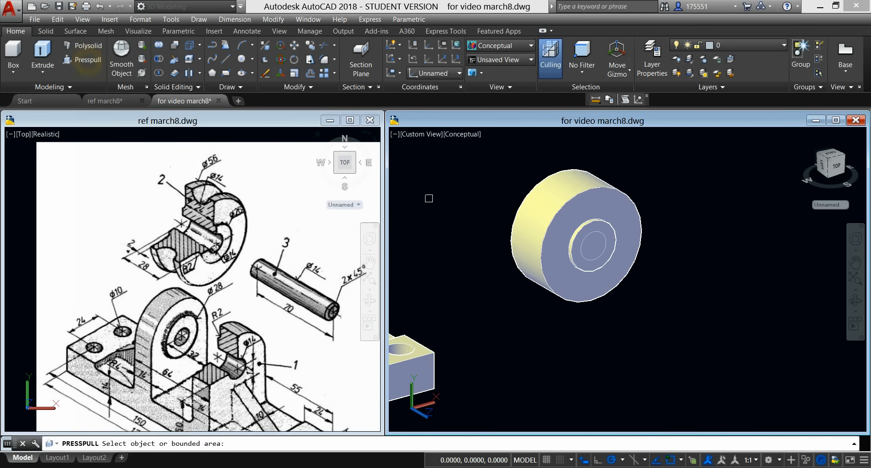
{"action": "left_click", "coordinate": [599, 238]}
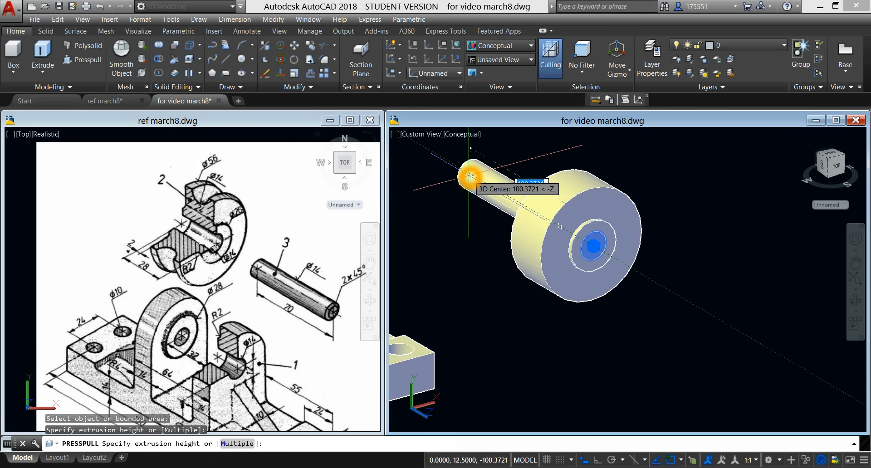
{"action": "left_click", "coordinate": [469, 176]}
{"action": "key", "text": "Return"}
{"action": "middle_click_drag", "start_coordinate": [628, 169], "coordinate": [638, 188], "text": "shift"}
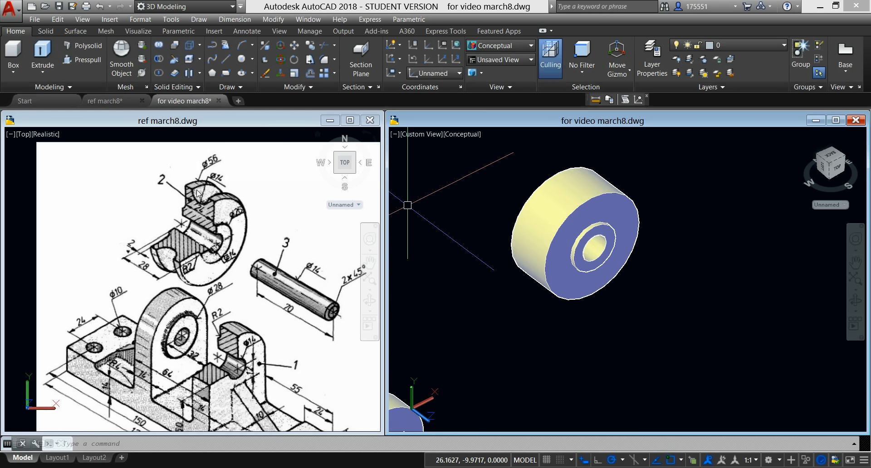
Step: Redefine the UCS with a Z-axis vector beside the roller so that Z runs perpendicular to the roller's axis
{"action": "middle_click_drag", "start_coordinate": [665, 241], "coordinate": [637, 243]}
{"action": "left_click", "coordinate": [442, 59]}
{"action": "left_click", "coordinate": [721, 207]}
{"action": "left_click", "coordinate": [657, 232]}
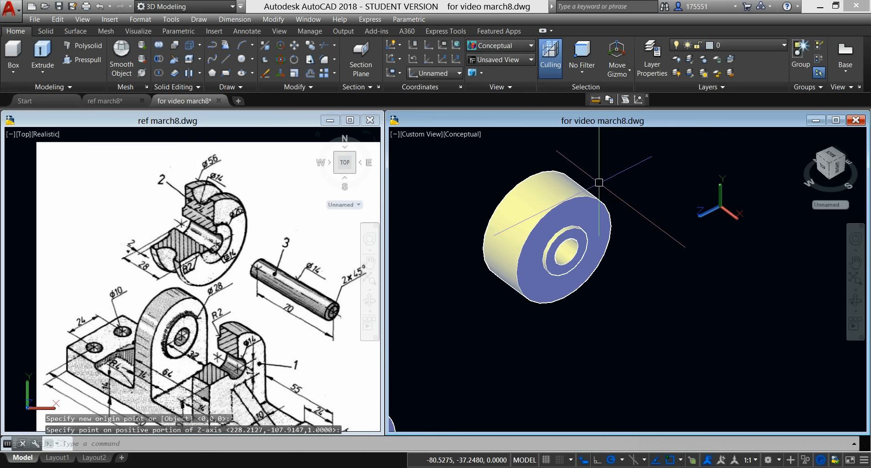
Step: Set the visual style to Wireframe and draw a line joining the top quadrants of the roller's two outer circular edges
{"action": "left_click", "coordinate": [456, 139]}
{"action": "left_click", "coordinate": [492, 247]}
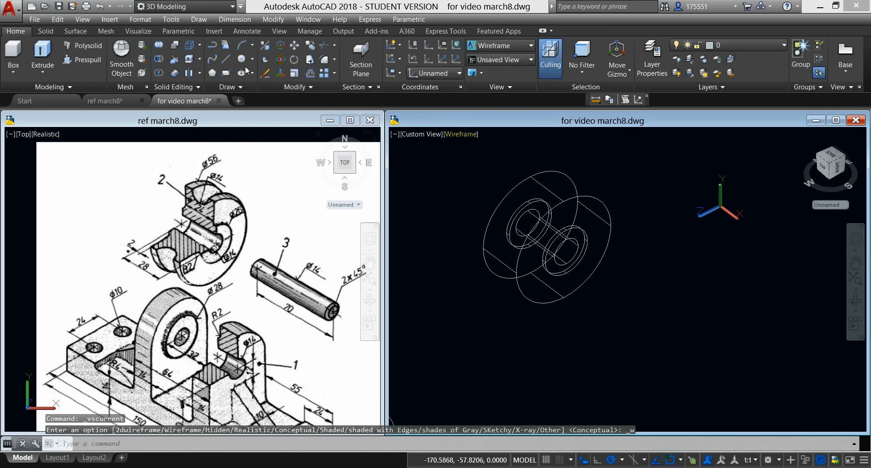
{"action": "left_click", "coordinate": [226, 63]}
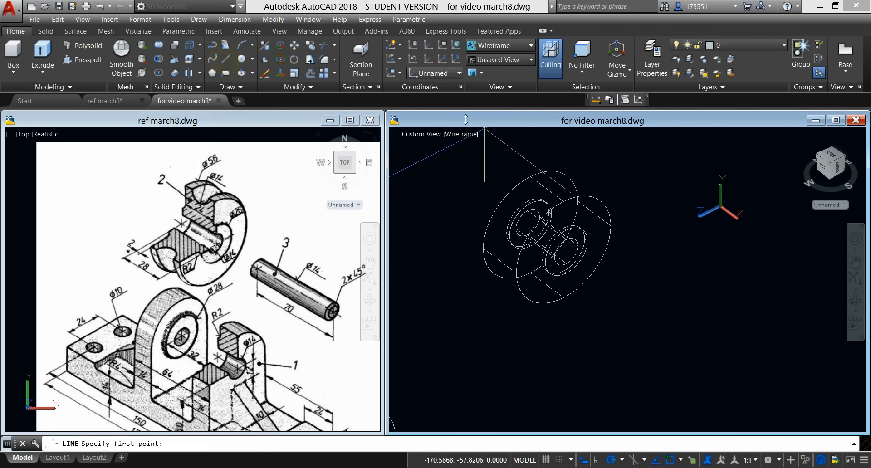
{"action": "right_click", "coordinate": [589, 146], "text": "shift"}
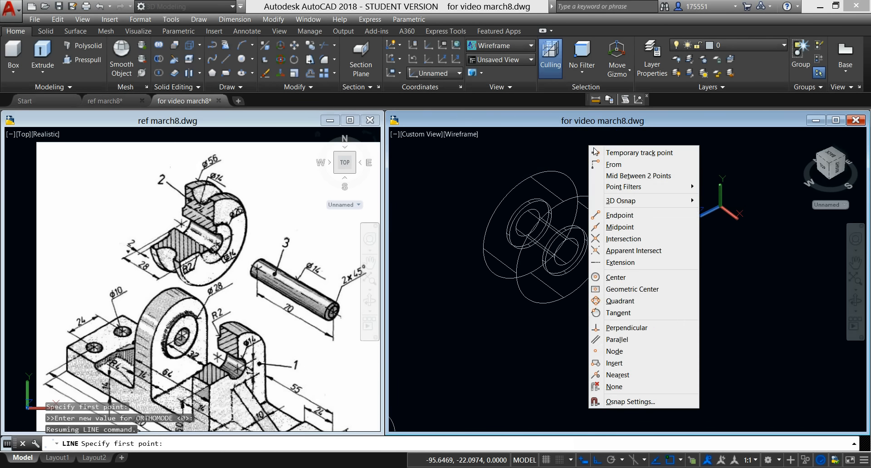
{"action": "left_click", "coordinate": [620, 301]}
{"action": "left_click", "coordinate": [552, 172]}
{"action": "right_click", "coordinate": [602, 167], "text": "shift"}
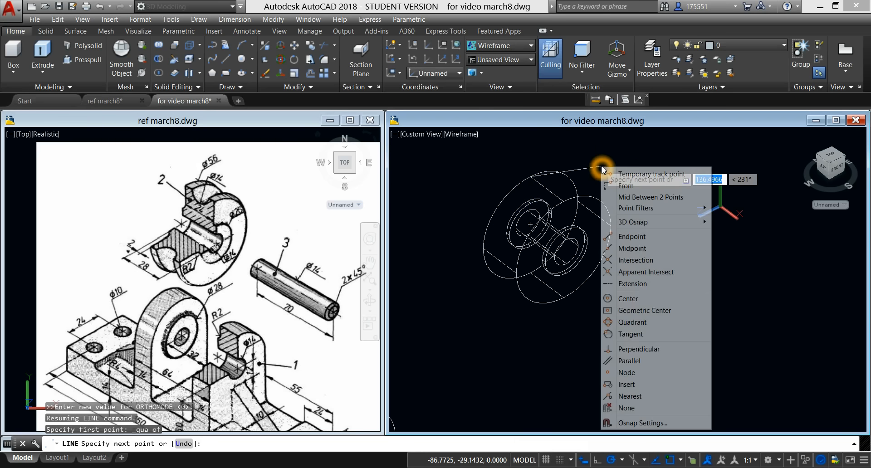
{"action": "left_click", "coordinate": [633, 322]}
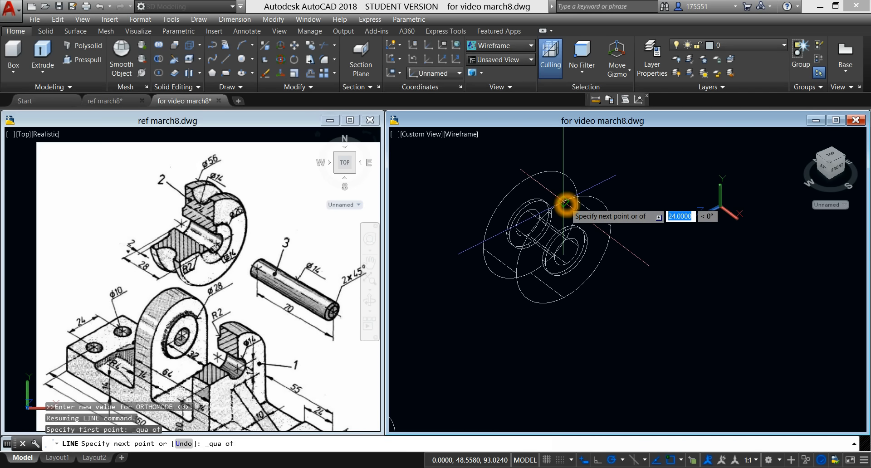
{"action": "right_click", "coordinate": [609, 168]}
{"action": "left_click", "coordinate": [634, 176]}
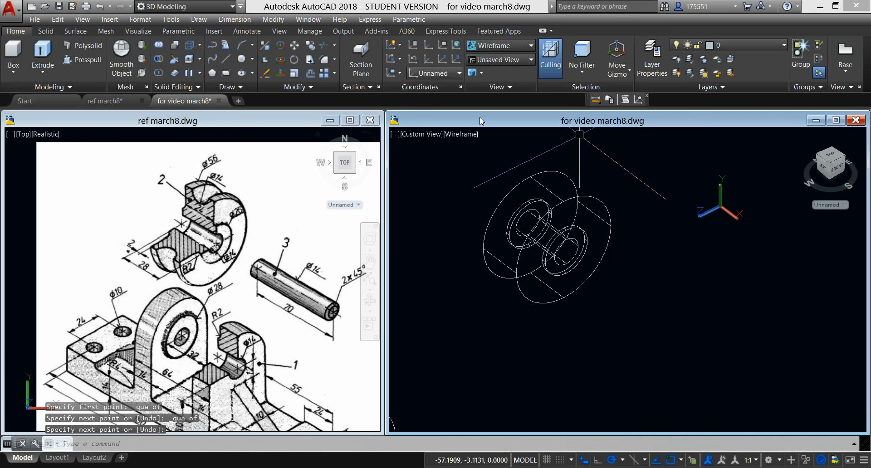
Step: Draw a circle of radius 7 centred on the midpoint of the line along the roller's top, and check its properties
{"action": "left_click", "coordinate": [244, 63]}
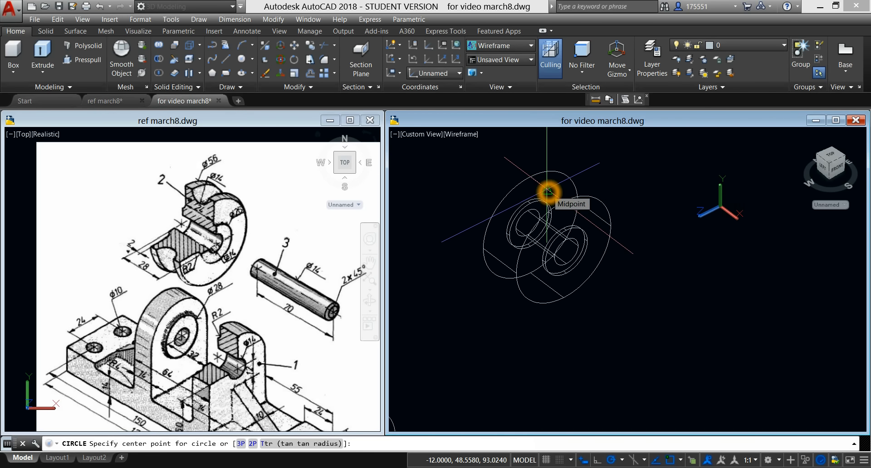
{"action": "left_click", "coordinate": [548, 192]}
{"action": "left_click", "coordinate": [560, 178]}
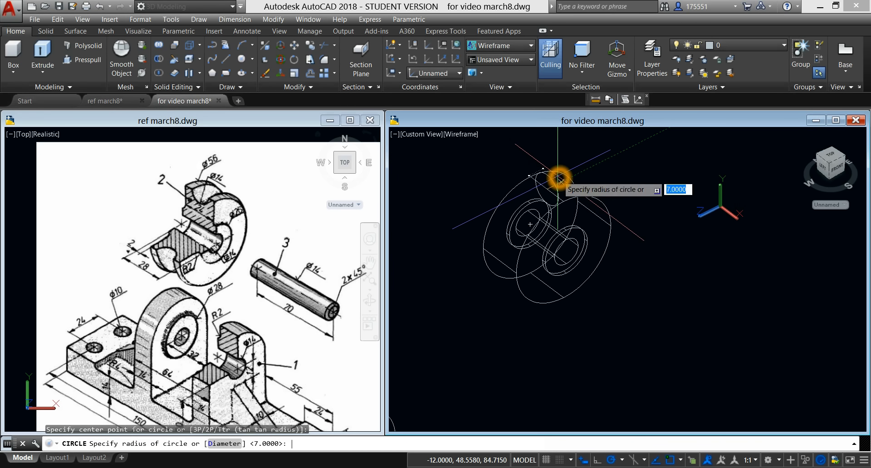
{"action": "left_click", "coordinate": [559, 178]}
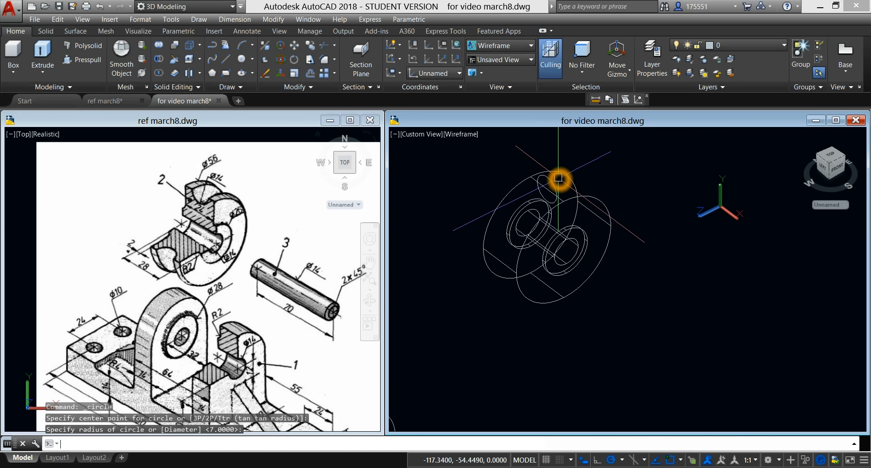
{"action": "type", "text": "1"}
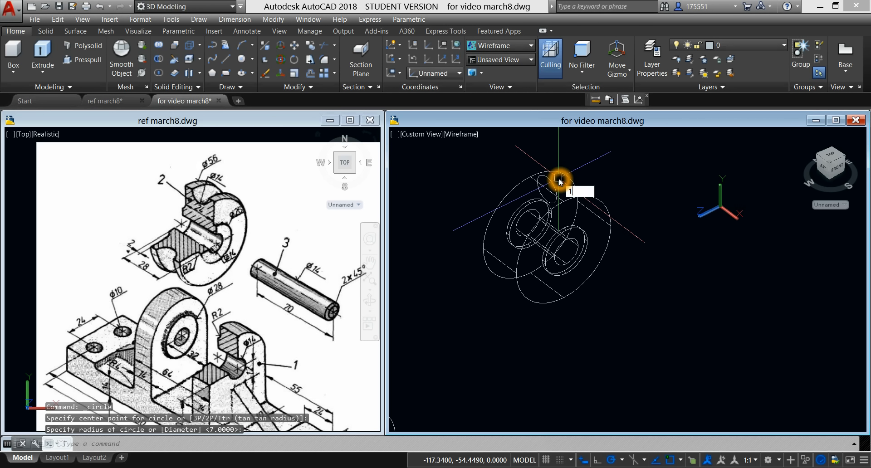
{"action": "type", "text": "4"}
{"action": "key", "text": "Return"}
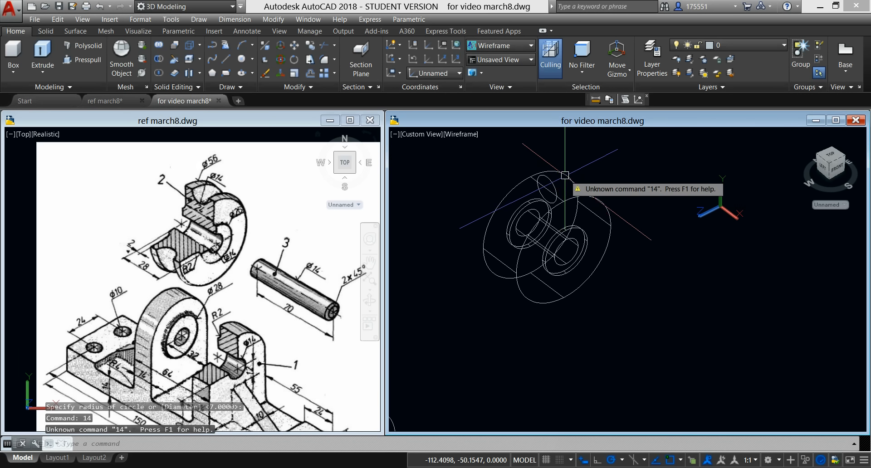
{"action": "key", "text": "Escape"}
{"action": "left_click", "coordinate": [553, 183]}
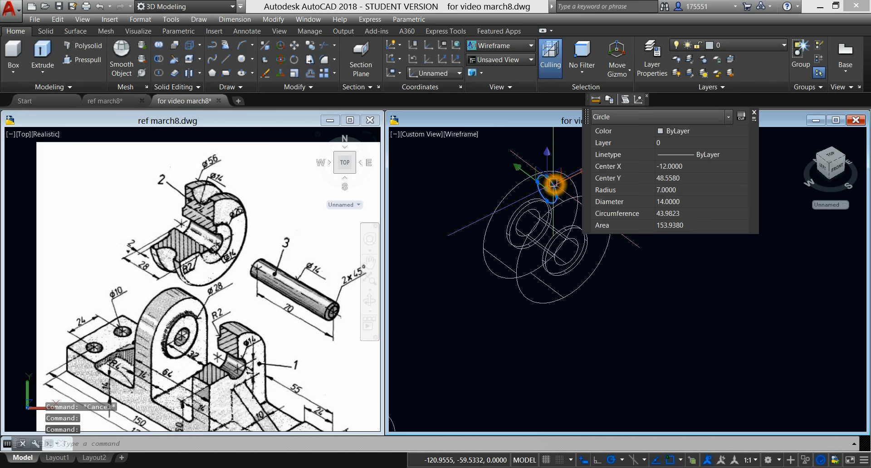
{"action": "key", "text": "Escape"}
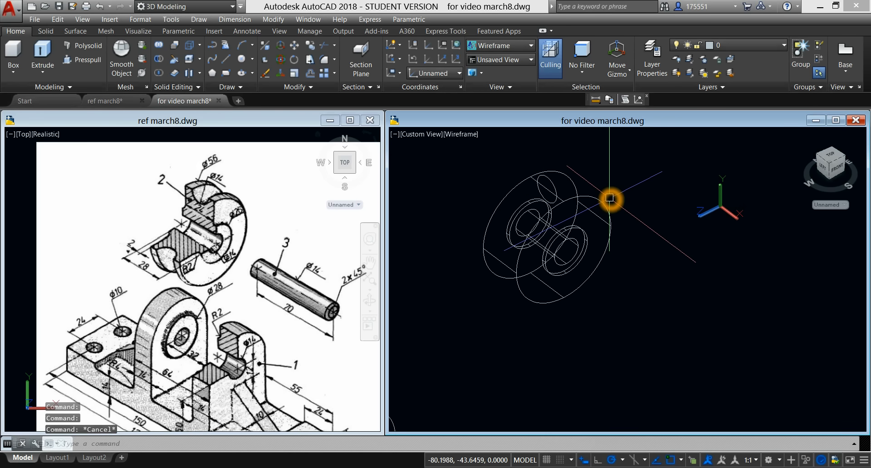
Step: Set the visual style to Conceptual and revolve the radius-7 circle a full 360° about the roller's centre axis
{"action": "left_click", "coordinate": [465, 135]}
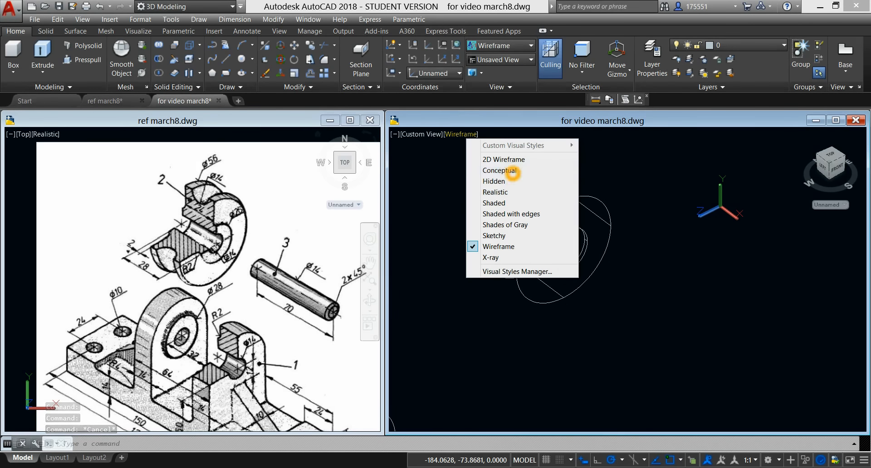
{"action": "left_click", "coordinate": [514, 170]}
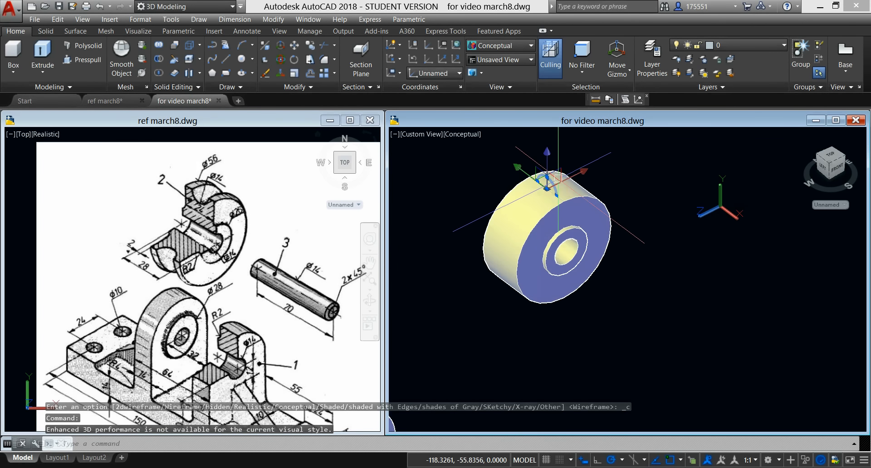
{"action": "left_click", "coordinate": [45, 70]}
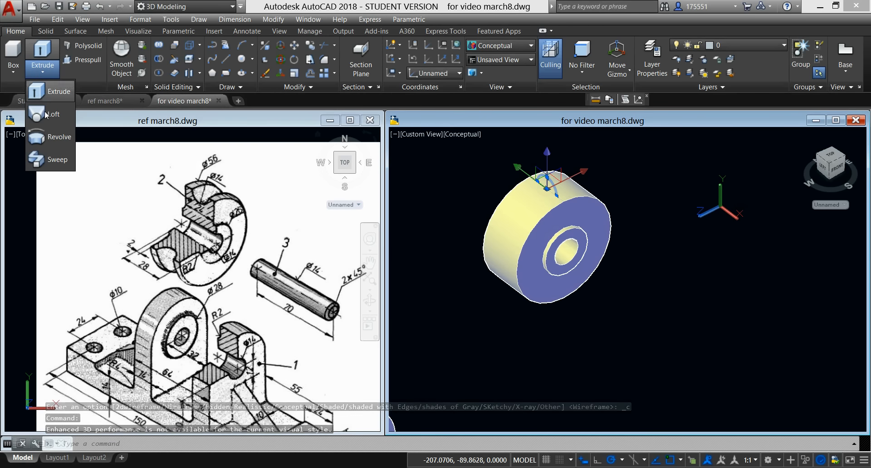
{"action": "left_click", "coordinate": [39, 136]}
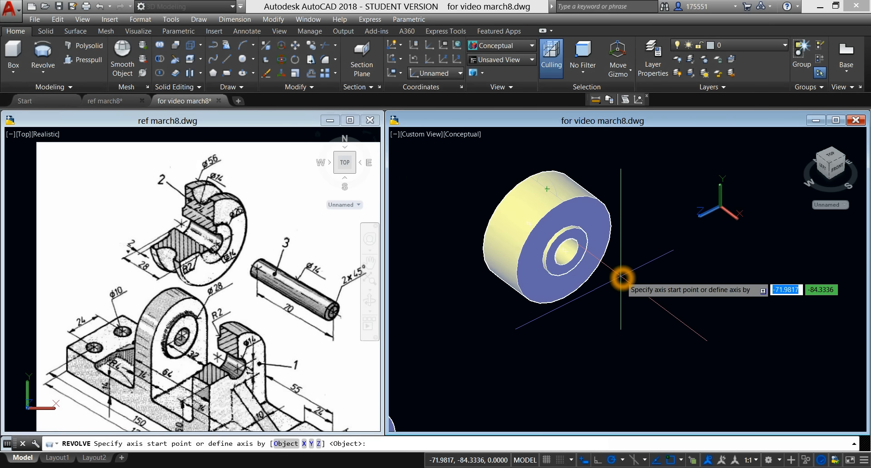
{"action": "left_click", "coordinate": [566, 252]}
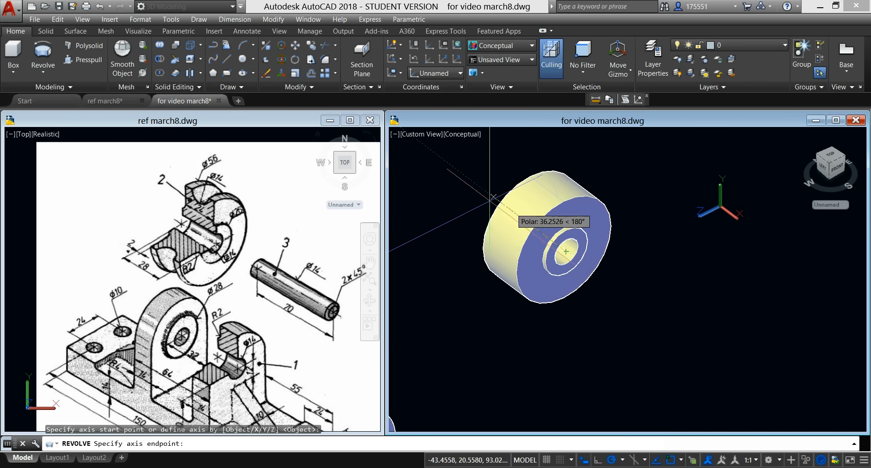
{"action": "left_click", "coordinate": [461, 171]}
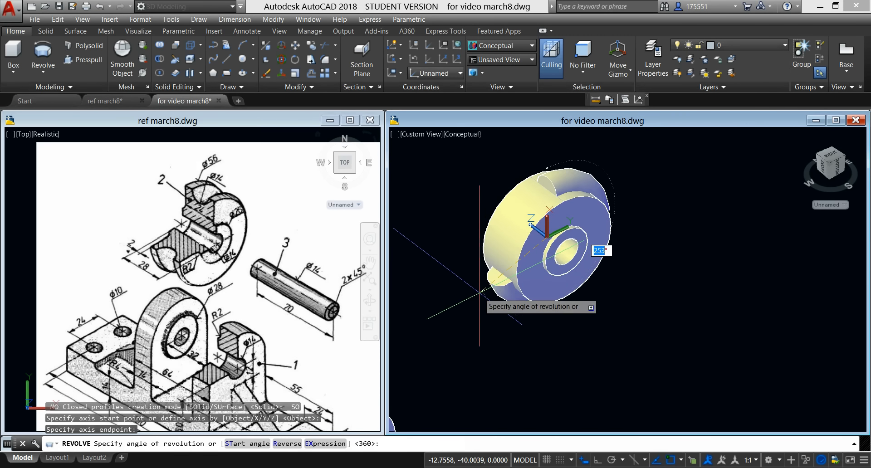
{"action": "left_click", "coordinate": [482, 292]}
{"action": "key", "text": "Return"}
Step: Subtract the revolved ring from the roller to cut the rounded groove around its rim
{"action": "left_click", "coordinate": [160, 61]}
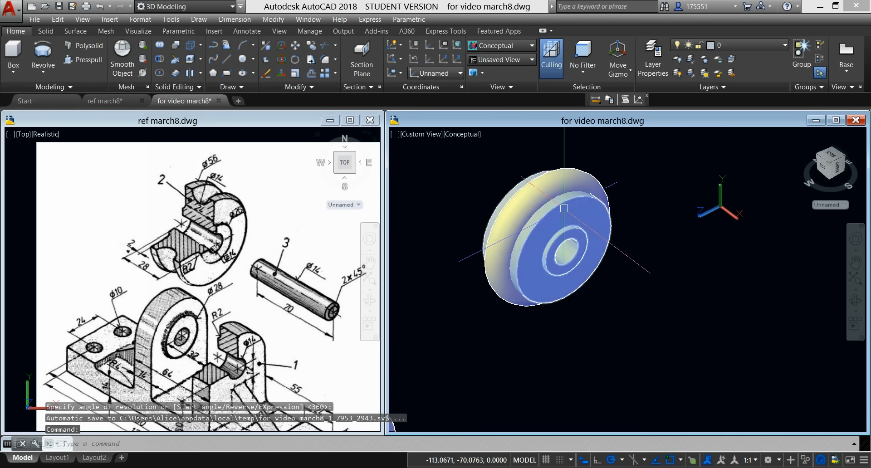
{"action": "left_click", "coordinate": [161, 57]}
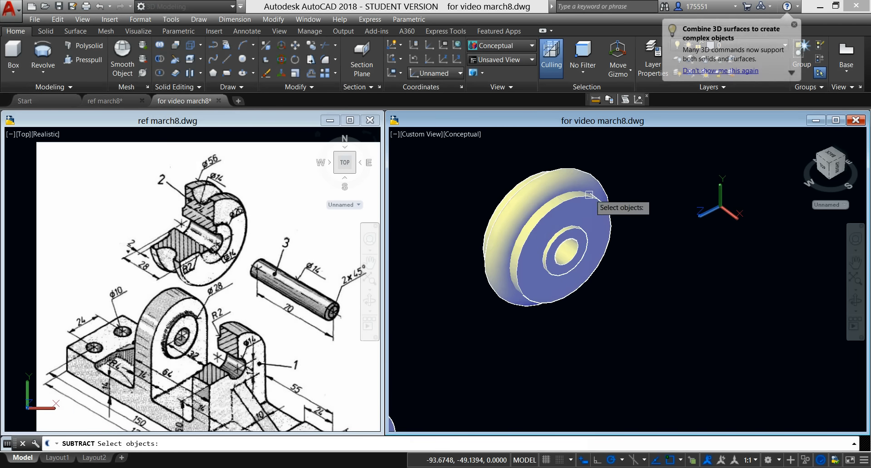
{"action": "left_click", "coordinate": [586, 178]}
{"action": "right_click", "coordinate": [646, 176]}
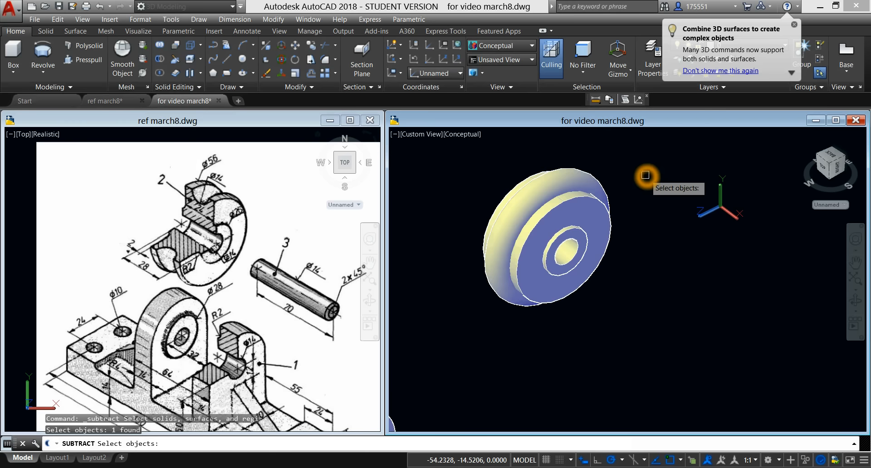
{"action": "left_click", "coordinate": [580, 182]}
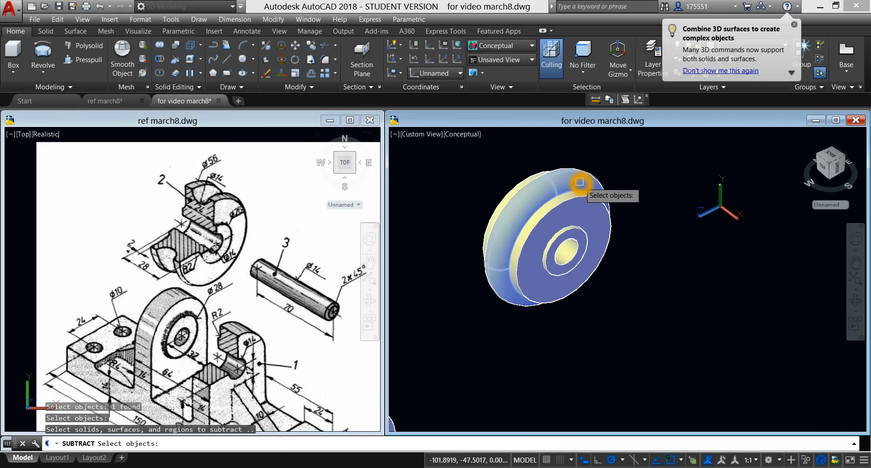
{"action": "right_click", "coordinate": [642, 177]}
{"action": "right_click", "coordinate": [632, 177]}
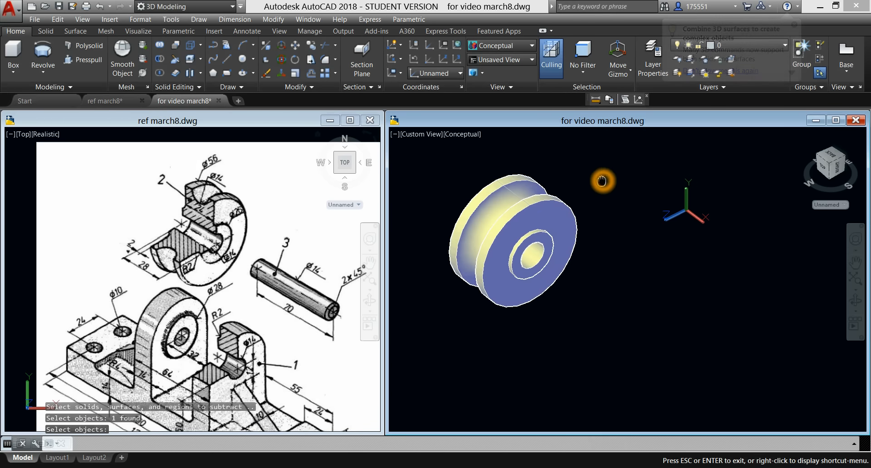
Step: Redefine the UCS beside the roller so that its Z axis runs parallel to the roller's axis
{"action": "scroll", "coordinate": [602, 180], "scroll_direction": "up", "scroll_amount": 2}
{"action": "scroll", "coordinate": [602, 180], "scroll_direction": "down", "scroll_amount": 1}
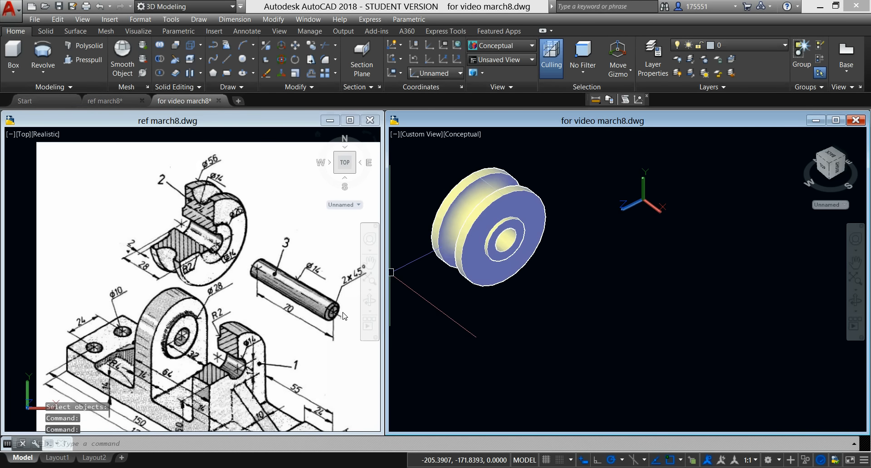
{"action": "left_click", "coordinate": [615, 288]}
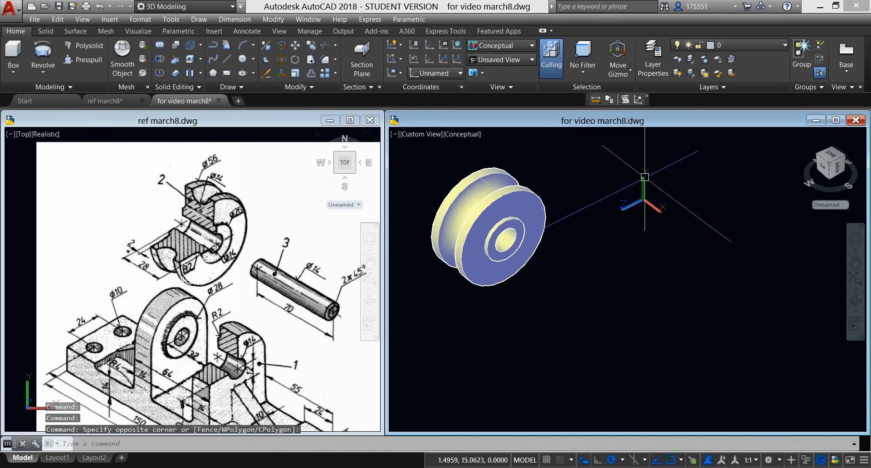
{"action": "left_click", "coordinate": [444, 60]}
{"action": "left_click", "coordinate": [677, 264]}
Step: Draw a circle of diameter 14 in the empty space beside the roller for the pin (part 3)
{"action": "type", "text": "c"}
{"action": "key", "text": "Return"}
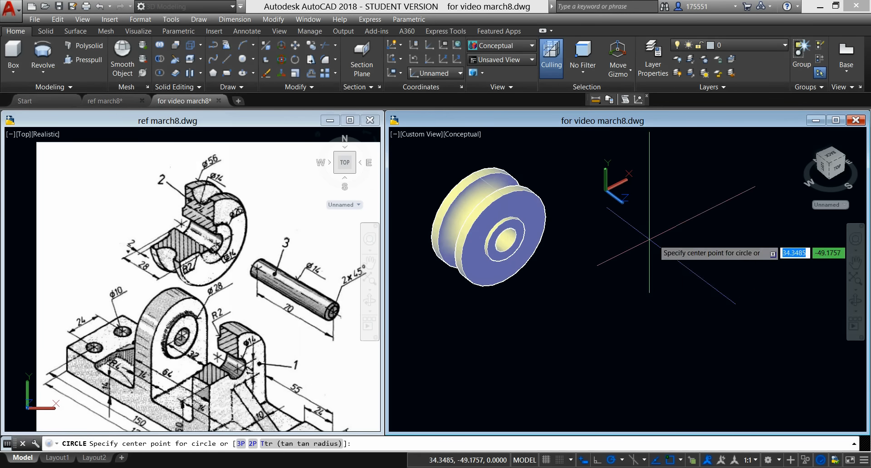
{"action": "left_click", "coordinate": [690, 313]}
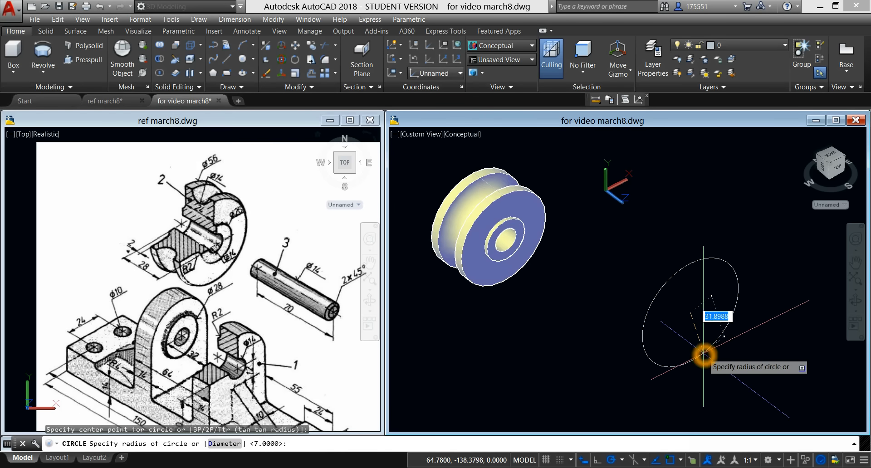
{"action": "left_click", "coordinate": [711, 324]}
{"action": "type", "text": "d"}
{"action": "key", "text": "Return"}
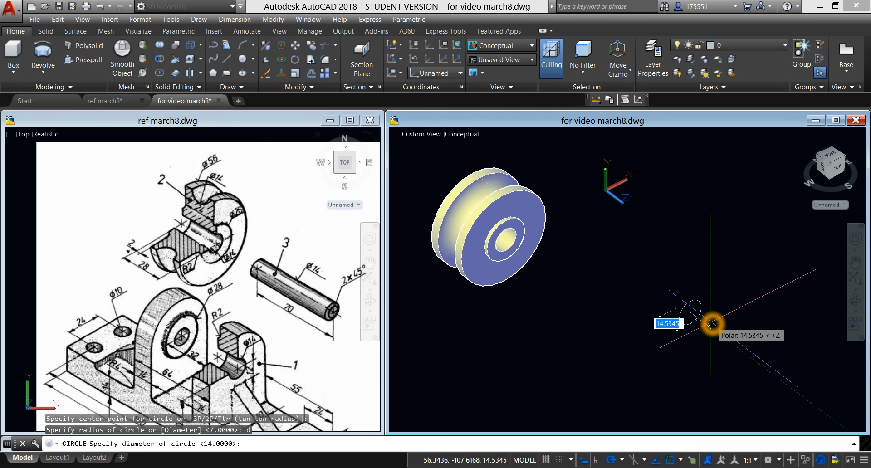
{"action": "key", "text": "Return"}
Step: Extrude the 14-diameter circle backward by 70 to form the pin
{"action": "left_click", "coordinate": [697, 307]}
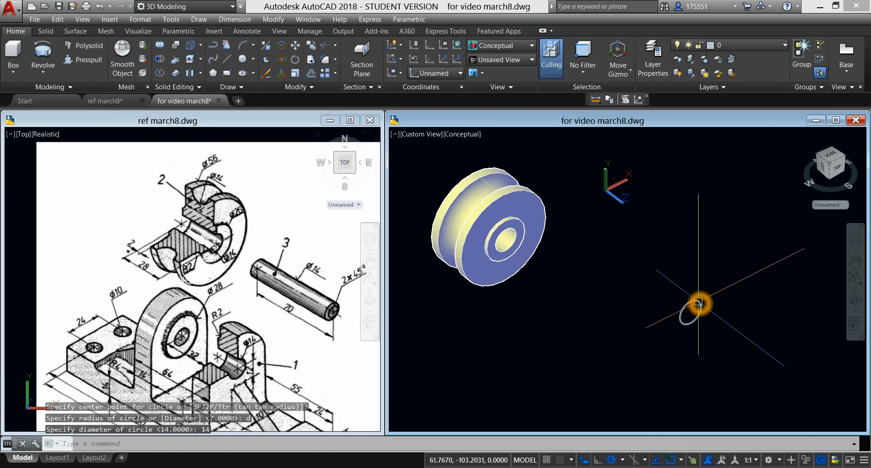
{"action": "left_click", "coordinate": [43, 71]}
{"action": "left_click", "coordinate": [53, 93]}
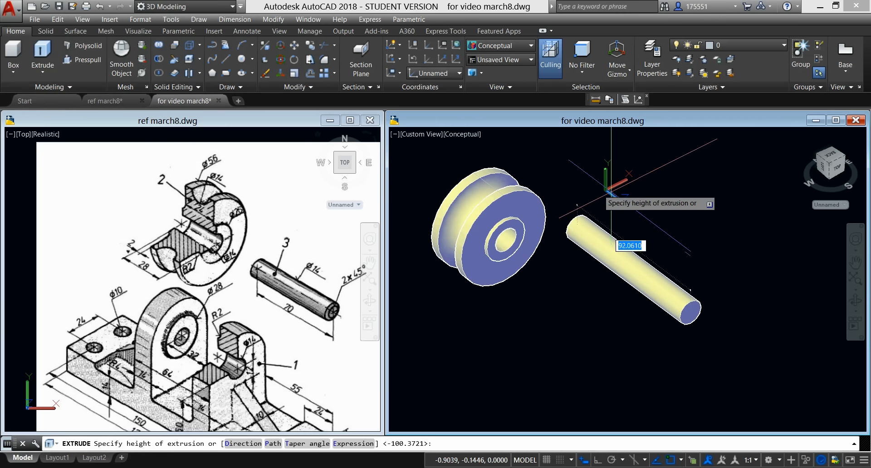
{"action": "left_click", "coordinate": [654, 202]}
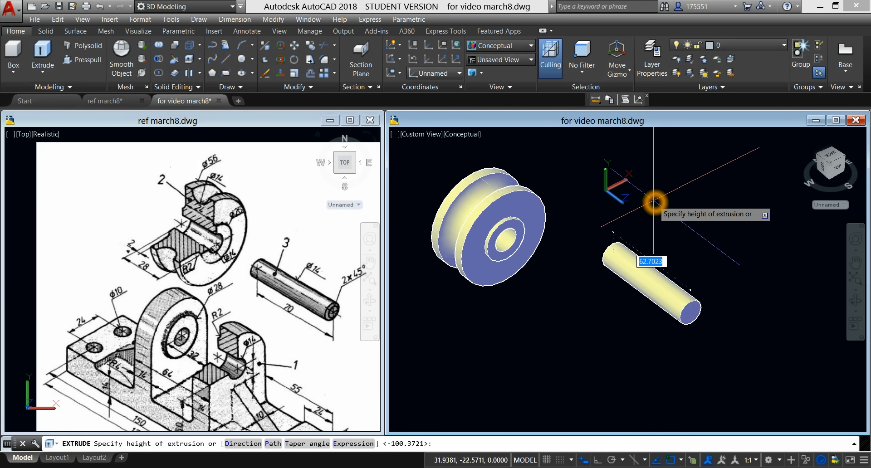
Step: Chamfer the circular edges at both ends of the pin with Chamfer Edge, using 2 for both distances
{"action": "left_click", "coordinate": [46, 31]}
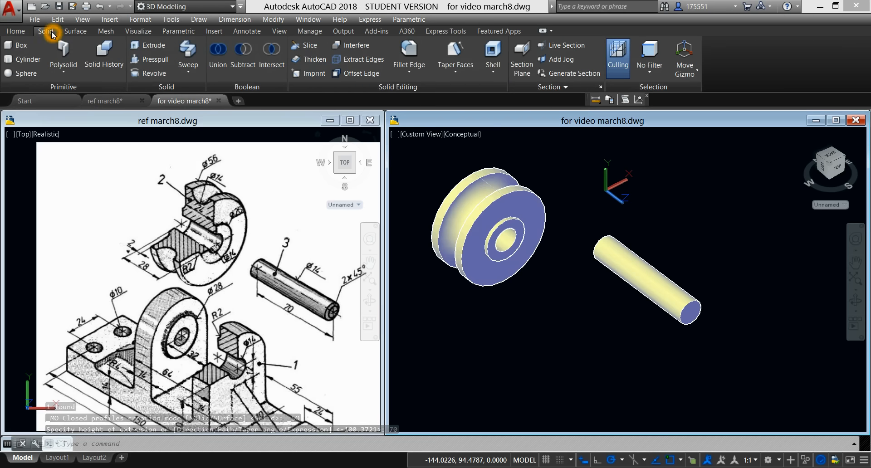
{"action": "left_click", "coordinate": [411, 75]}
{"action": "left_click", "coordinate": [435, 119]}
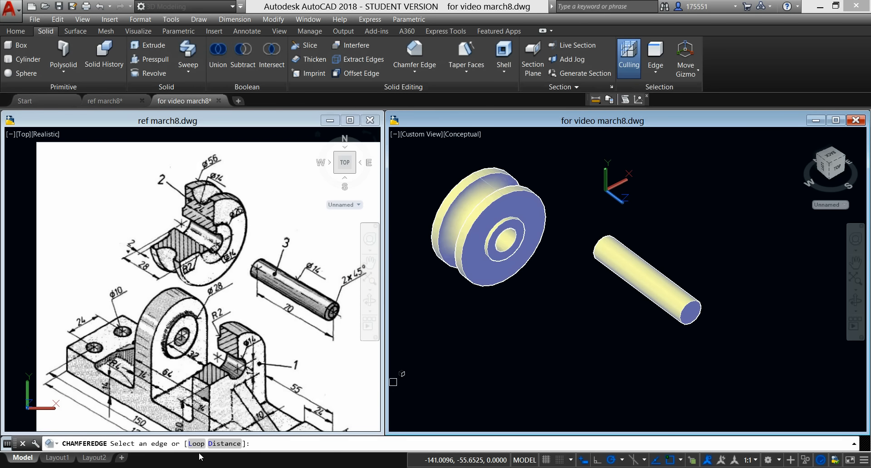
{"action": "left_click", "coordinate": [225, 445]}
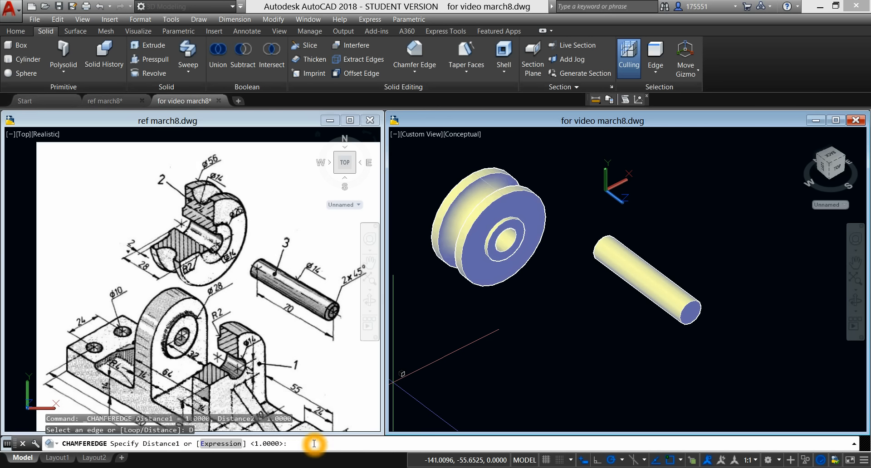
{"action": "key", "text": "Return"}
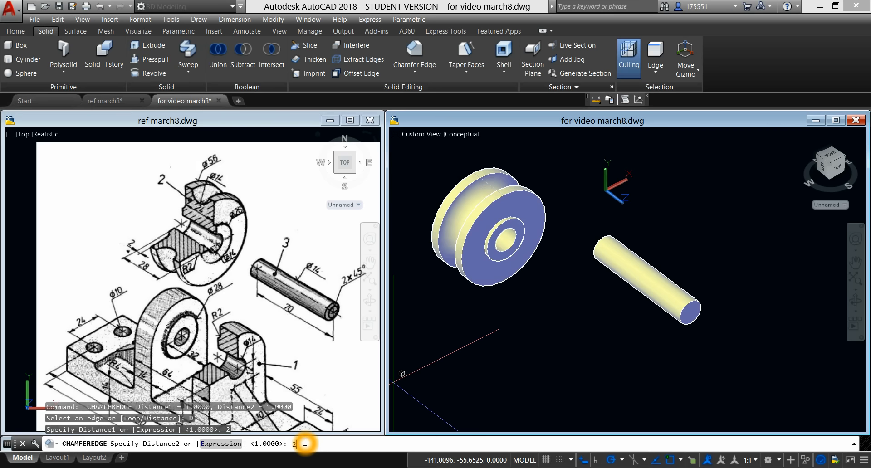
{"action": "key", "text": "Return"}
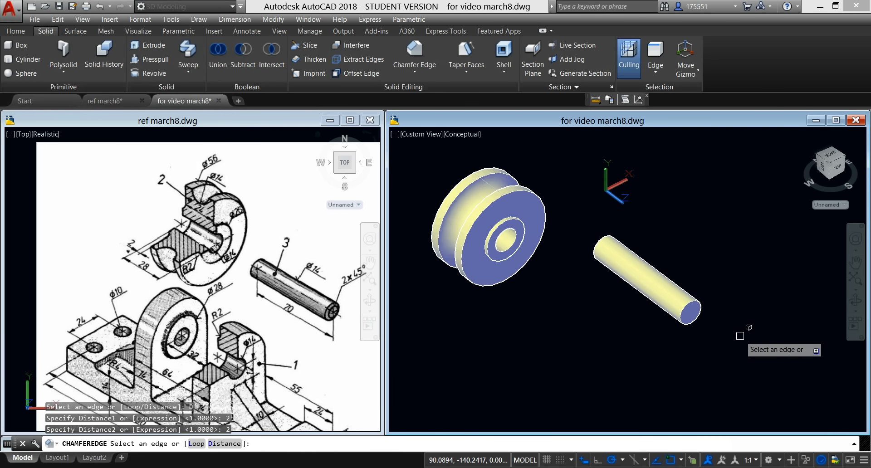
{"action": "left_click", "coordinate": [700, 302]}
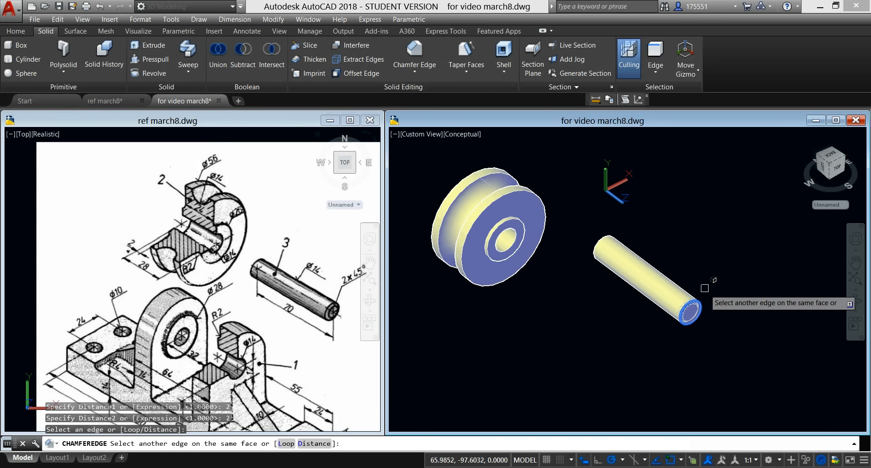
{"action": "right_click", "coordinate": [673, 259]}
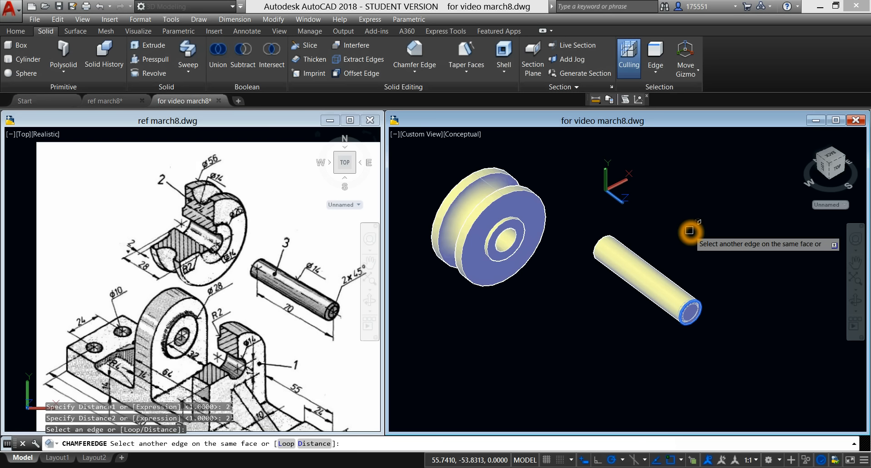
{"action": "middle_click_drag", "start_coordinate": [690, 231], "coordinate": [761, 225], "text": "shift"}
{"action": "middle_click_drag", "start_coordinate": [457, 333], "coordinate": [510, 278], "text": "shift"}
{"action": "left_click", "coordinate": [470, 274]}
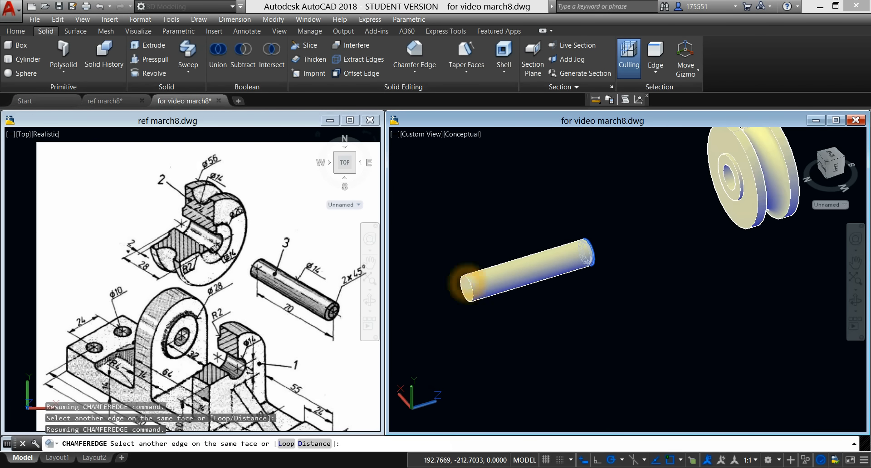
{"action": "right_click", "coordinate": [562, 299]}
{"action": "left_click", "coordinate": [586, 305]}
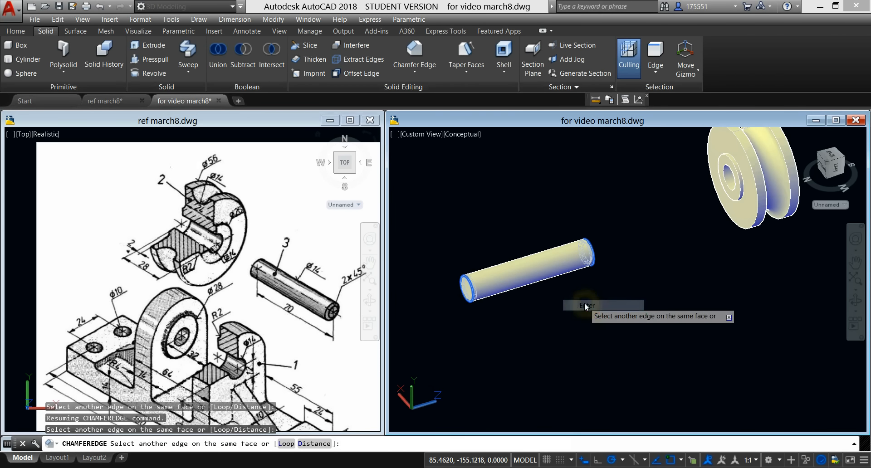
{"action": "right_click", "coordinate": [586, 304]}
{"action": "left_click", "coordinate": [602, 310]}
{"action": "middle_click_drag", "start_coordinate": [597, 311], "coordinate": [467, 315], "text": "shift"}
{"action": "left_click", "coordinate": [644, 252]}
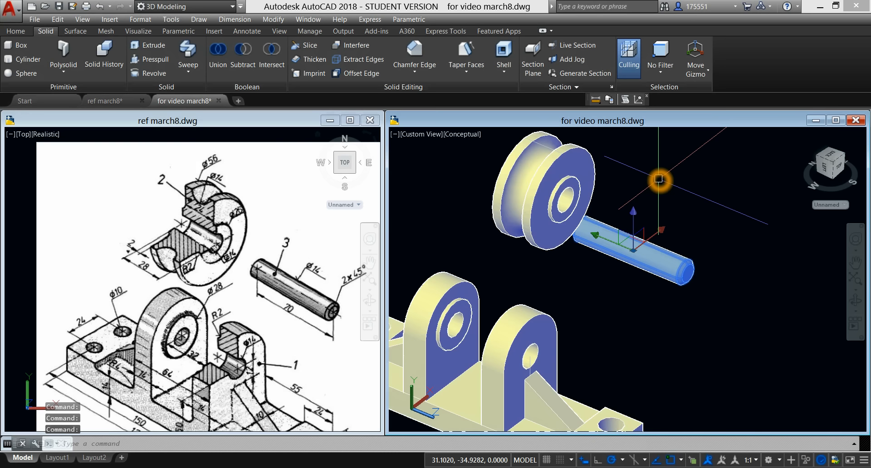
{"action": "right_click", "coordinate": [659, 180], "text": "shift"}
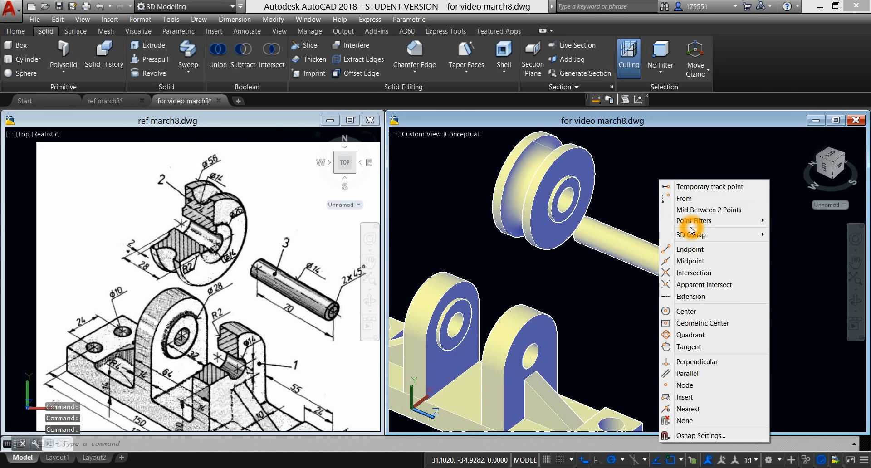
{"action": "left_click", "coordinate": [699, 211]}
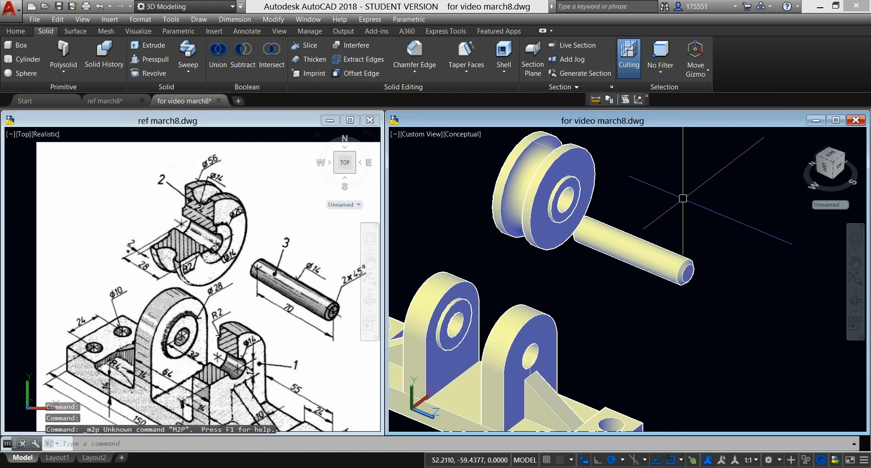
Step: Start moving the pin, using the midpoint between the centres of its two end faces as the base point
{"action": "left_click", "coordinate": [649, 245]}
{"action": "right_click", "coordinate": [666, 169]}
{"action": "left_click", "coordinate": [707, 241]}
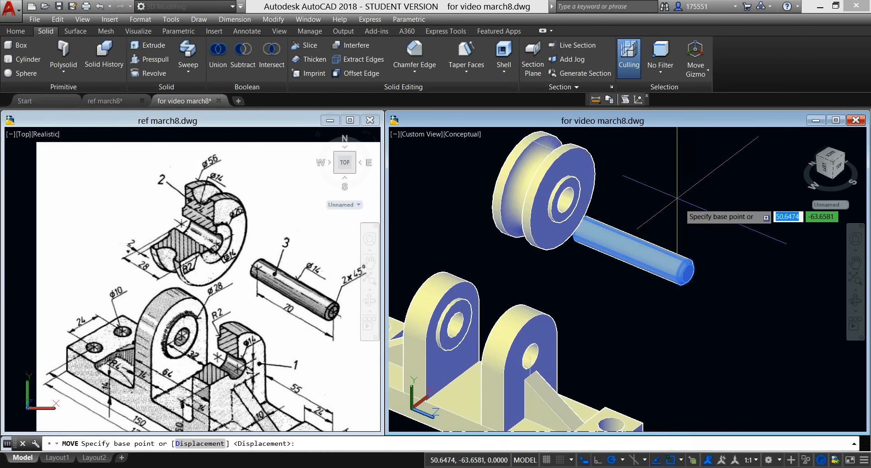
{"action": "right_click", "coordinate": [671, 178], "text": "shift"}
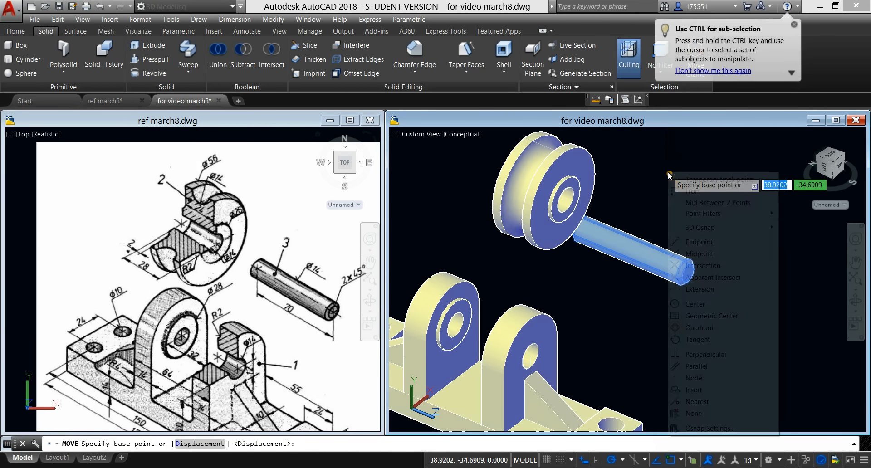
{"action": "left_click", "coordinate": [706, 207]}
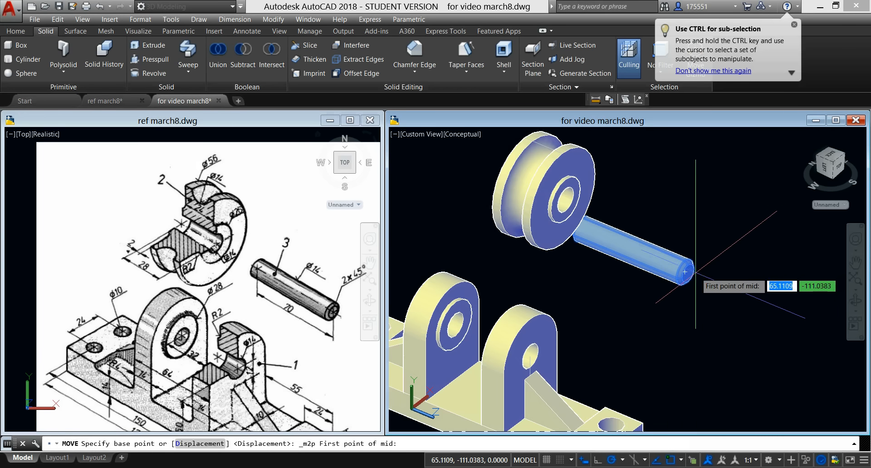
{"action": "left_click", "coordinate": [690, 275]}
{"action": "scroll", "coordinate": [690, 276], "scroll_direction": "up", "scroll_amount": 6}
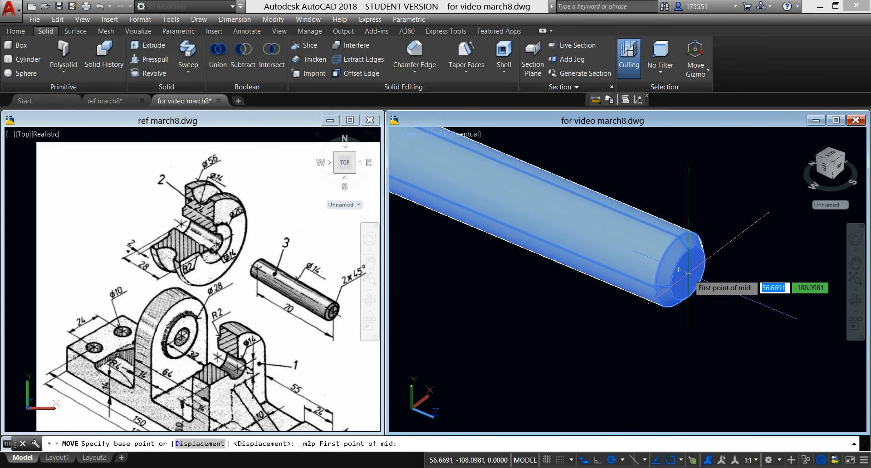
{"action": "left_click", "coordinate": [688, 273]}
{"action": "middle_click_drag", "start_coordinate": [625, 293], "coordinate": [750, 315]}
{"action": "middle_click_drag", "start_coordinate": [623, 293], "coordinate": [696, 294], "text": "shift"}
{"action": "middle_click_drag", "start_coordinate": [546, 310], "coordinate": [862, 274]}
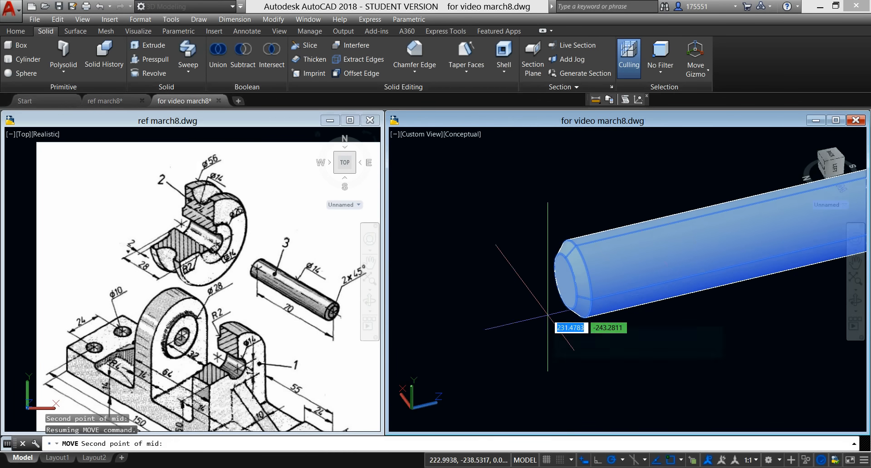
{"action": "scroll", "coordinate": [571, 301], "scroll_direction": "up", "scroll_amount": 2}
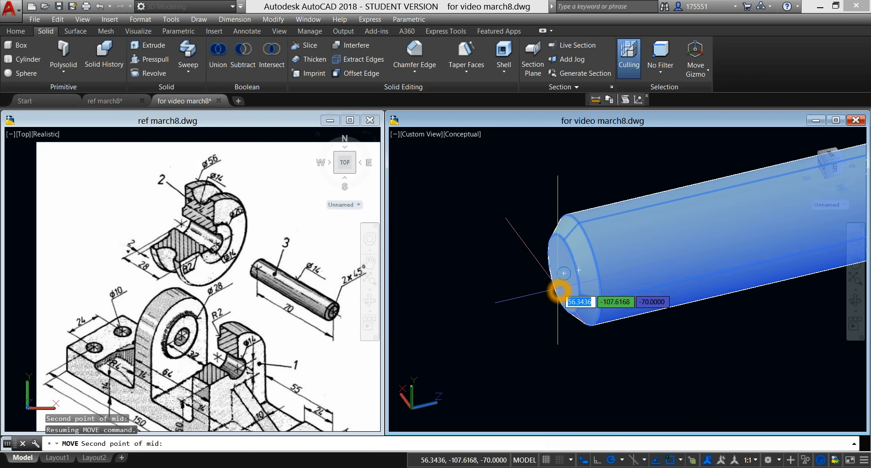
{"action": "left_click", "coordinate": [561, 292]}
Step: Place the pin through both lug holes of the base, at the midpoint between the hole centres
{"action": "scroll", "coordinate": [561, 281], "scroll_direction": "down", "scroll_amount": 5}
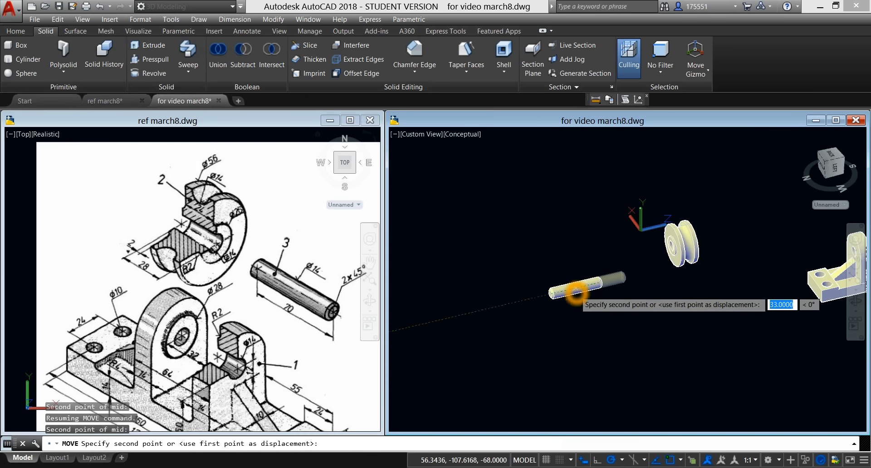
{"action": "middle_click_drag", "start_coordinate": [596, 246], "coordinate": [550, 230], "text": "shift"}
{"action": "middle_click_drag", "start_coordinate": [644, 263], "coordinate": [408, 256]}
{"action": "scroll", "coordinate": [603, 252], "scroll_direction": "down", "scroll_amount": 3}
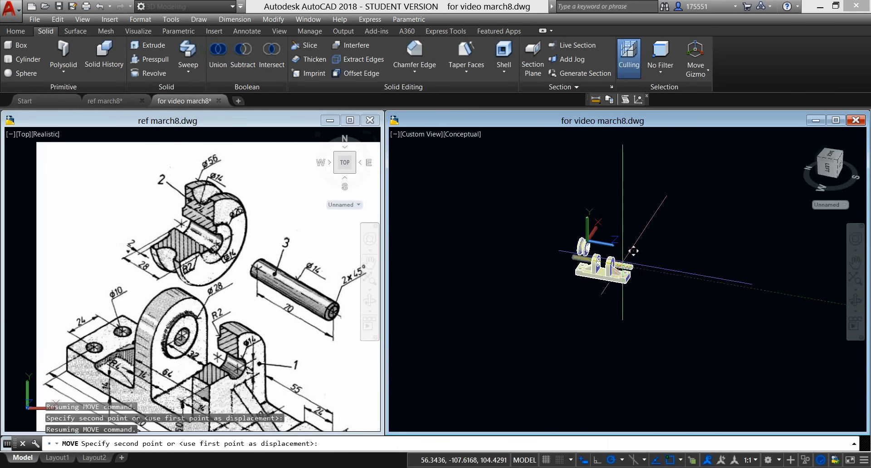
{"action": "scroll", "coordinate": [635, 245], "scroll_direction": "up", "scroll_amount": 8}
{"action": "scroll", "coordinate": [627, 224], "scroll_direction": "up", "scroll_amount": 3}
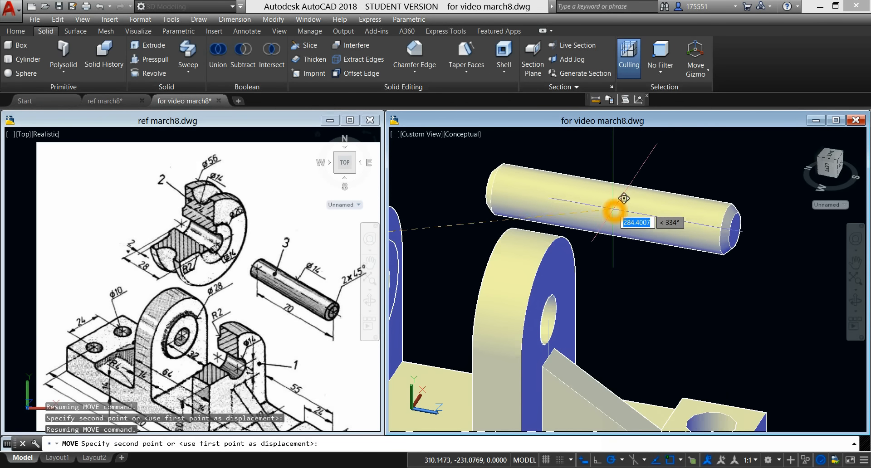
{"action": "right_click", "coordinate": [614, 207], "text": "shift"}
{"action": "left_click", "coordinate": [642, 240]}
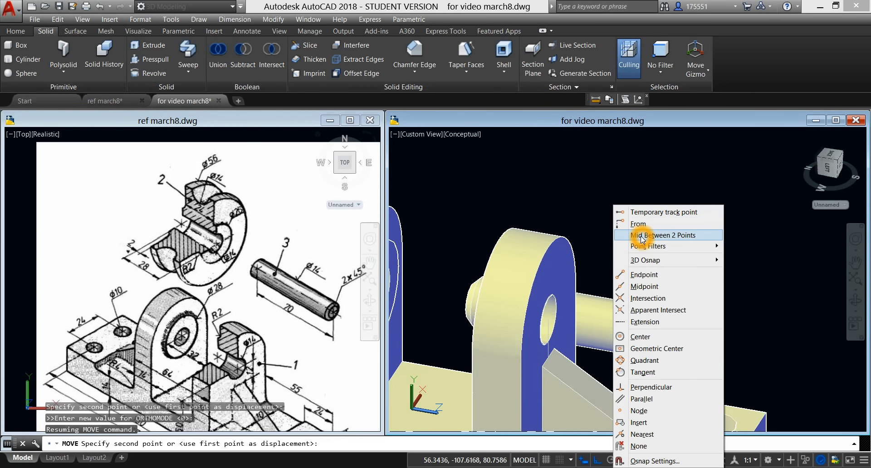
{"action": "left_click", "coordinate": [579, 311]}
{"action": "middle_click_drag", "start_coordinate": [579, 311], "coordinate": [537, 265], "text": "shift"}
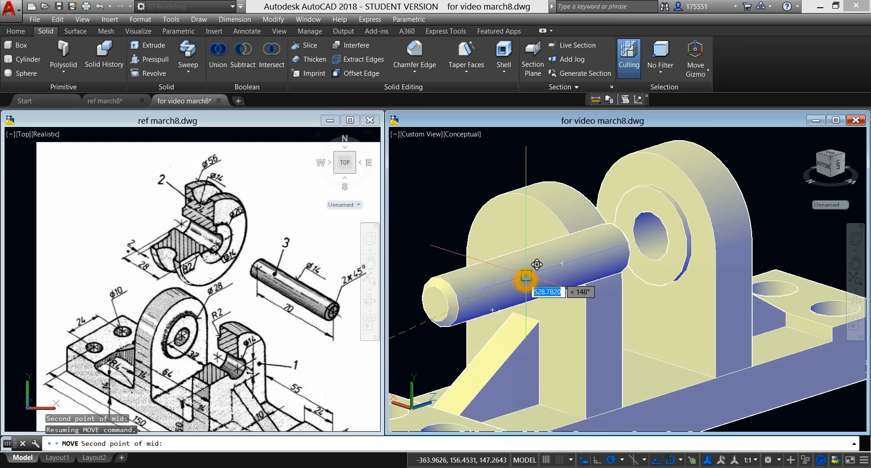
{"action": "right_click", "coordinate": [548, 290], "text": "shift"}
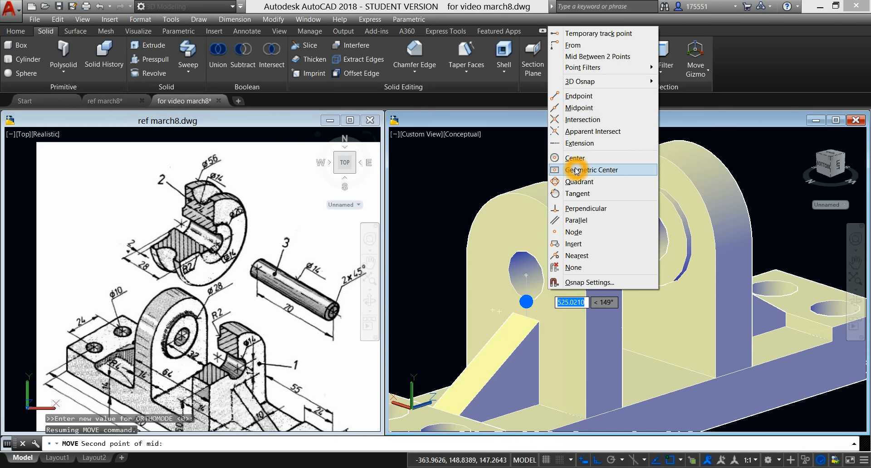
{"action": "left_click", "coordinate": [575, 158]}
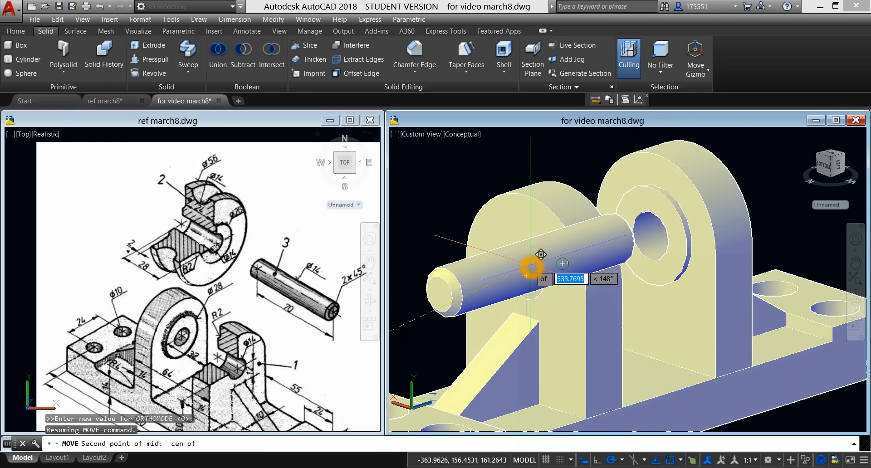
{"action": "left_click", "coordinate": [522, 276]}
{"action": "middle_click_drag", "start_coordinate": [614, 278], "coordinate": [588, 291], "text": "shift"}
{"action": "scroll", "coordinate": [568, 273], "scroll_direction": "up", "scroll_amount": 2}
{"action": "scroll", "coordinate": [569, 272], "scroll_direction": "down", "scroll_amount": 7}
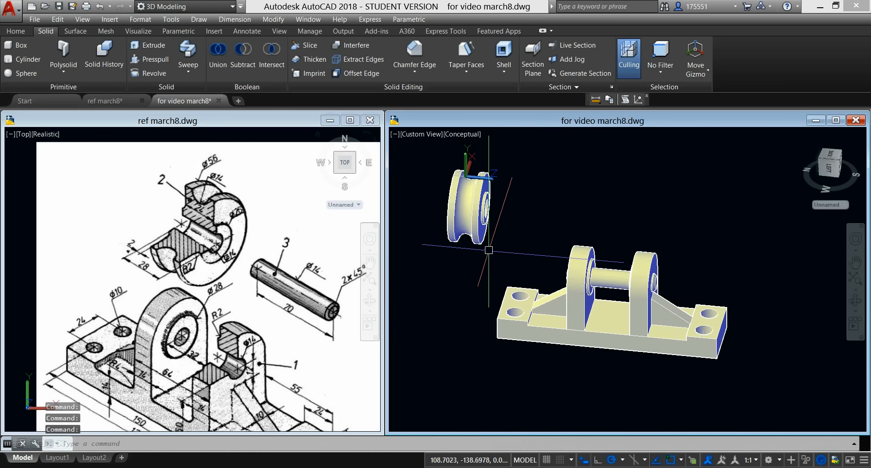
Step: Start moving the roller, using the midpoint between the bore centres on its two sides as the base point
{"action": "left_click", "coordinate": [484, 227]}
{"action": "right_click", "coordinate": [550, 177]}
{"action": "mouse_move", "coordinate": [571, 214]}
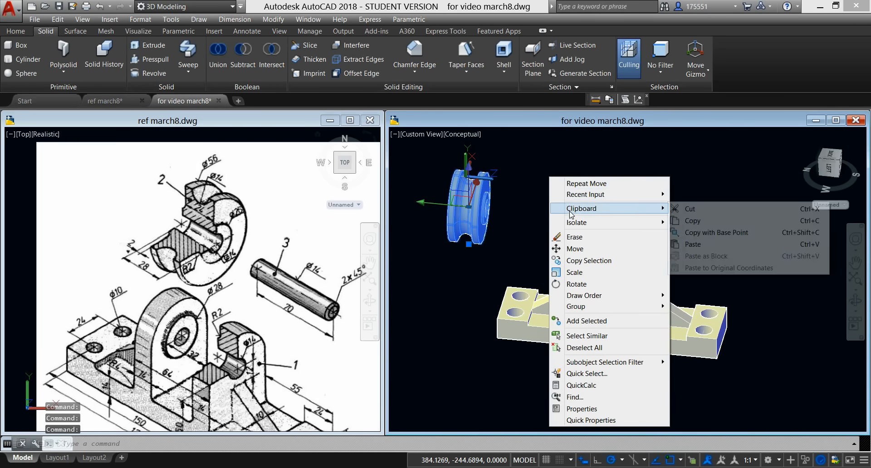
{"action": "left_click", "coordinate": [586, 255]}
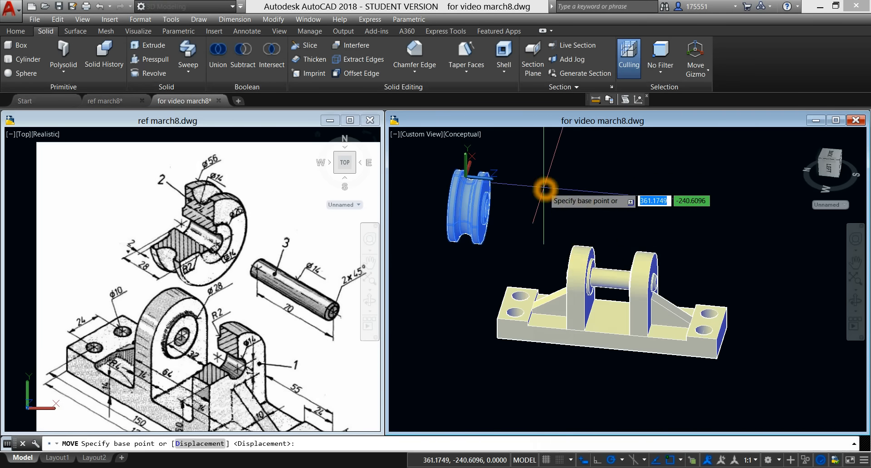
{"action": "right_click", "coordinate": [546, 190], "text": "shift"}
{"action": "left_click", "coordinate": [568, 220]}
{"action": "scroll", "coordinate": [479, 202], "scroll_direction": "up", "scroll_amount": 5}
{"action": "left_click", "coordinate": [466, 200]}
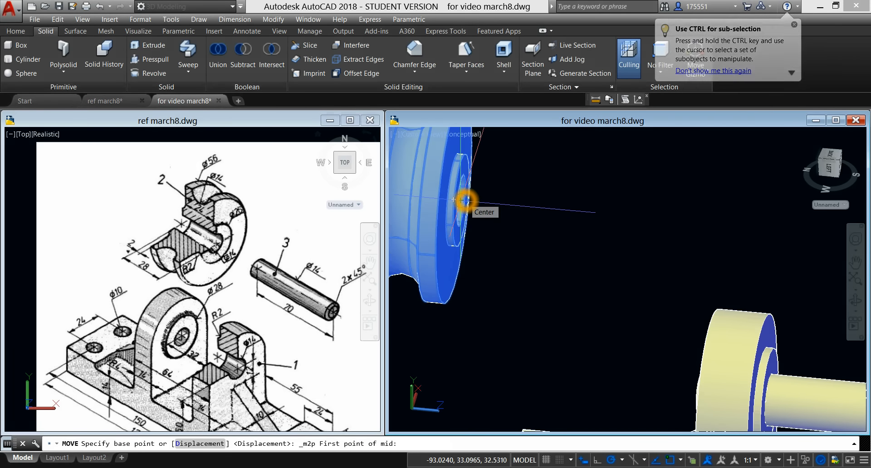
{"action": "left_click", "coordinate": [467, 200]}
{"action": "middle_click_drag", "start_coordinate": [499, 213], "coordinate": [753, 210], "text": "shift"}
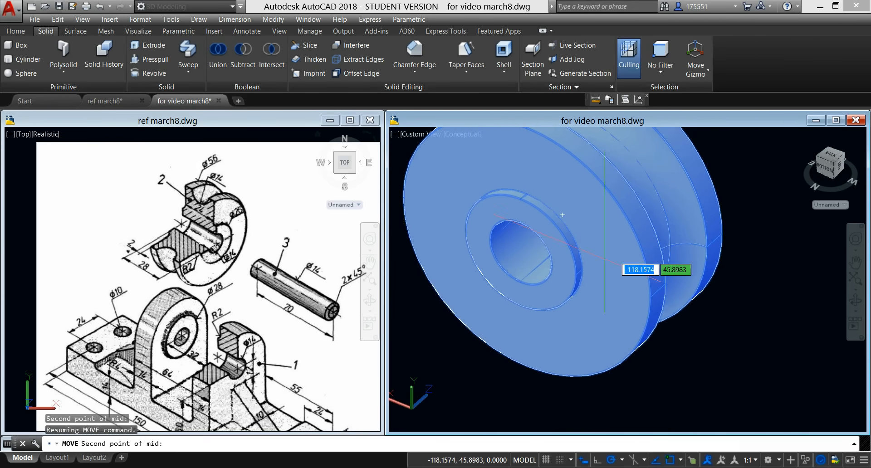
{"action": "left_click", "coordinate": [521, 251]}
Step: Place the roller on the pin, centred between the two lugs of the base
{"action": "scroll", "coordinate": [558, 254], "scroll_direction": "down", "scroll_amount": 6}
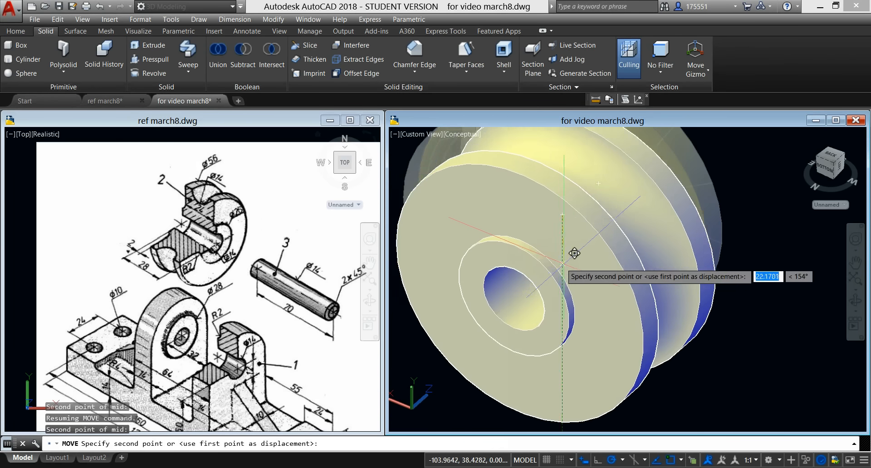
{"action": "scroll", "coordinate": [609, 272], "scroll_direction": "down", "scroll_amount": 4}
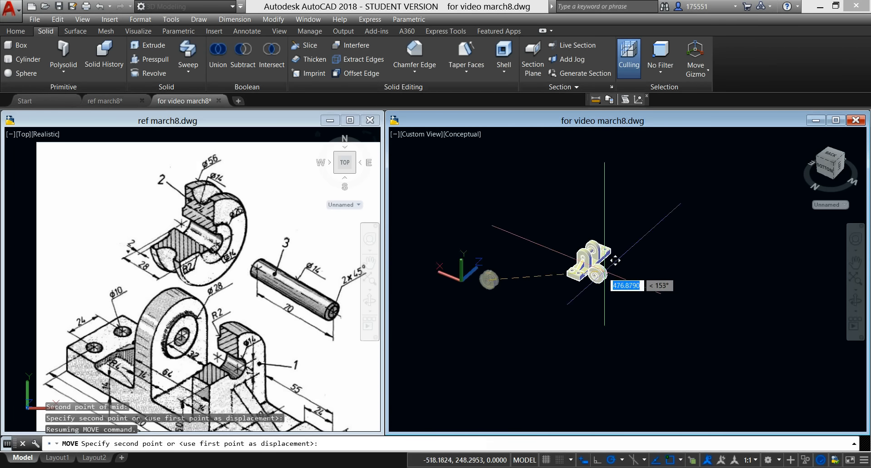
{"action": "scroll", "coordinate": [603, 247], "scroll_direction": "up", "scroll_amount": 7}
{"action": "middle_click_drag", "start_coordinate": [592, 212], "coordinate": [517, 195], "text": "shift"}
{"action": "scroll", "coordinate": [503, 241], "scroll_direction": "up", "scroll_amount": 4}
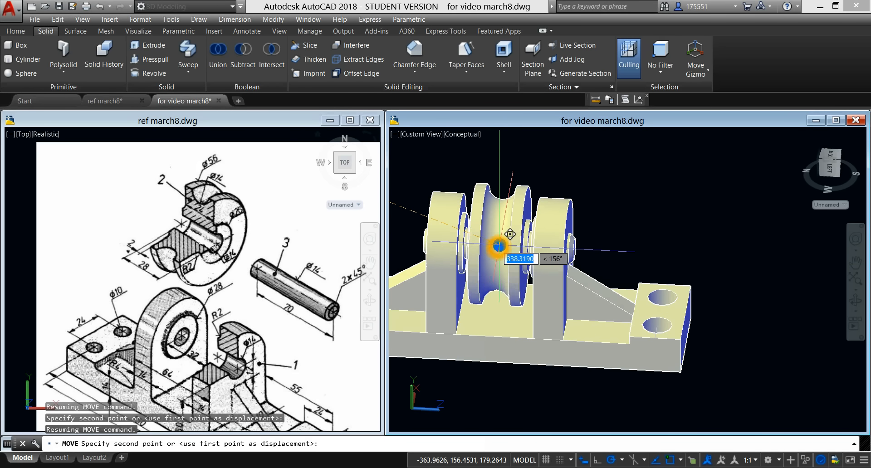
{"action": "left_click", "coordinate": [499, 247]}
{"action": "middle_click_drag", "start_coordinate": [626, 229], "coordinate": [590, 215], "text": "shift"}
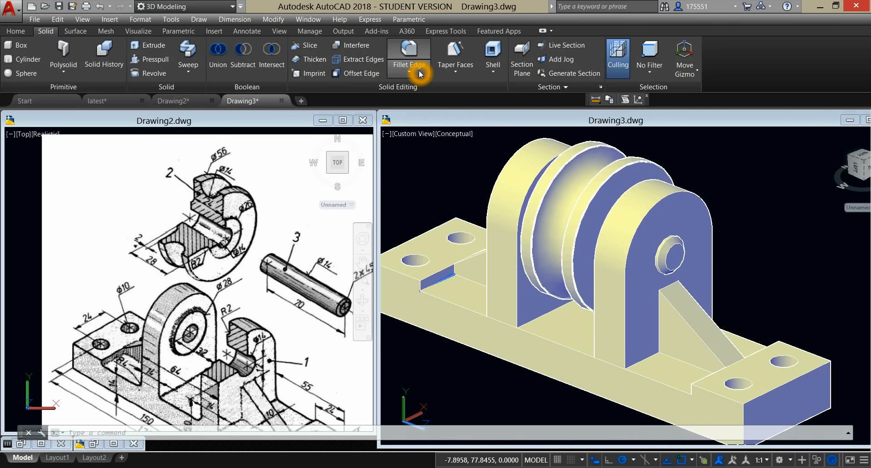
Step: Start Fillet Edge with a radius of 4 and select the lower step edge of a raised end pad on the base
{"action": "left_click", "coordinate": [417, 54]}
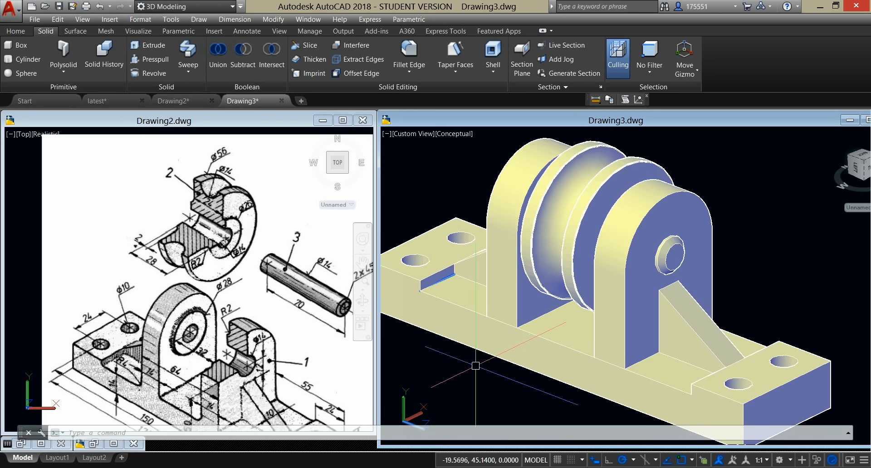
{"action": "left_click", "coordinate": [417, 56]}
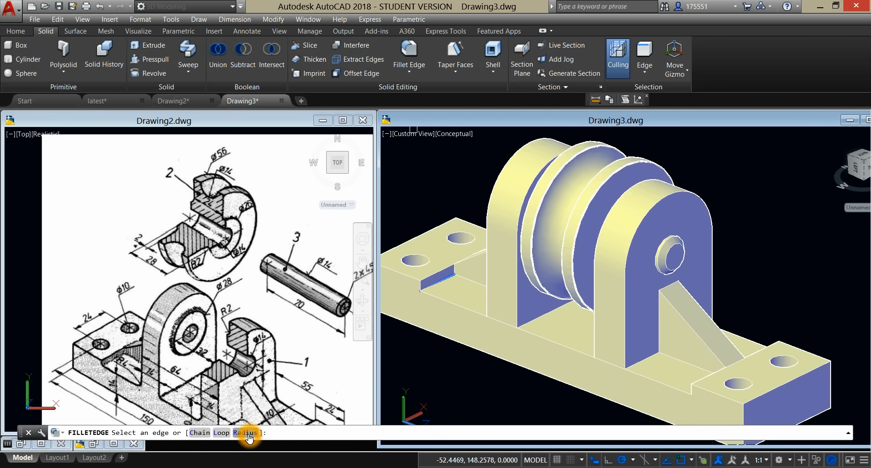
{"action": "left_click", "coordinate": [245, 433]}
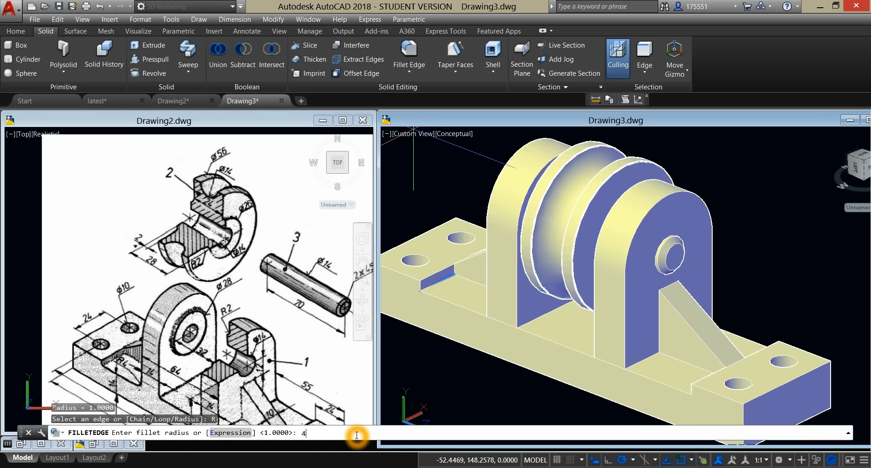
{"action": "key", "text": "Return"}
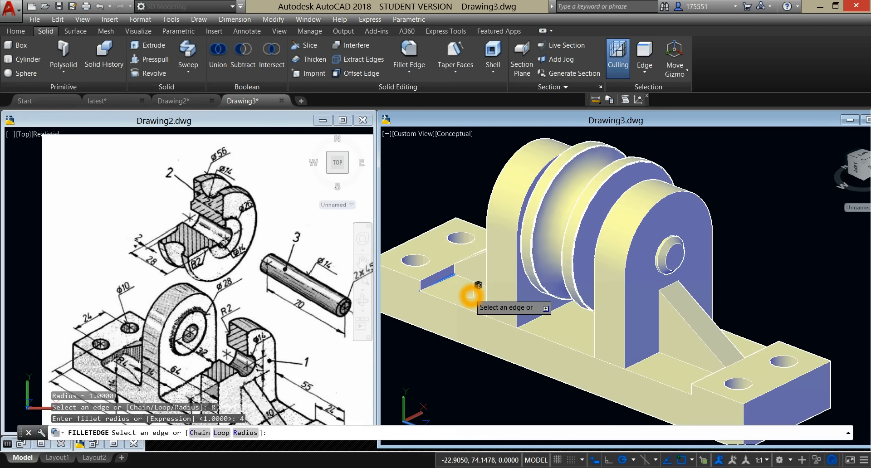
{"action": "left_click", "coordinate": [447, 281]}
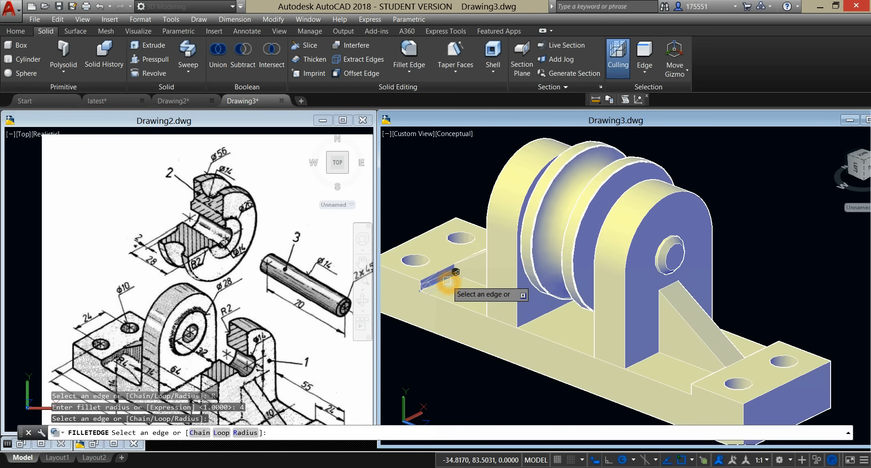
Step: Add the other edges beside the ribs, where the end pads and outer lug faces meet the base floor, to the fillet selection
{"action": "scroll", "coordinate": [447, 281], "scroll_direction": "up", "scroll_amount": 3}
{"action": "middle_click_drag", "start_coordinate": [447, 284], "coordinate": [544, 317], "text": "shift"}
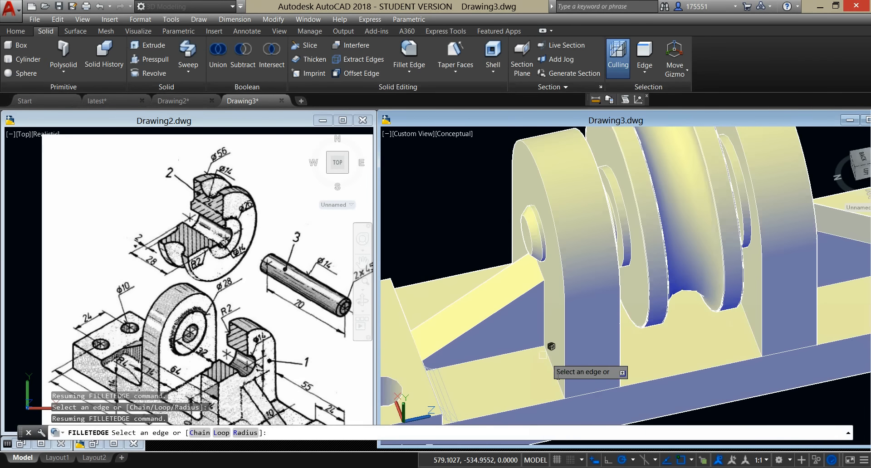
{"action": "middle_click_drag", "start_coordinate": [547, 370], "coordinate": [484, 369], "text": "shift"}
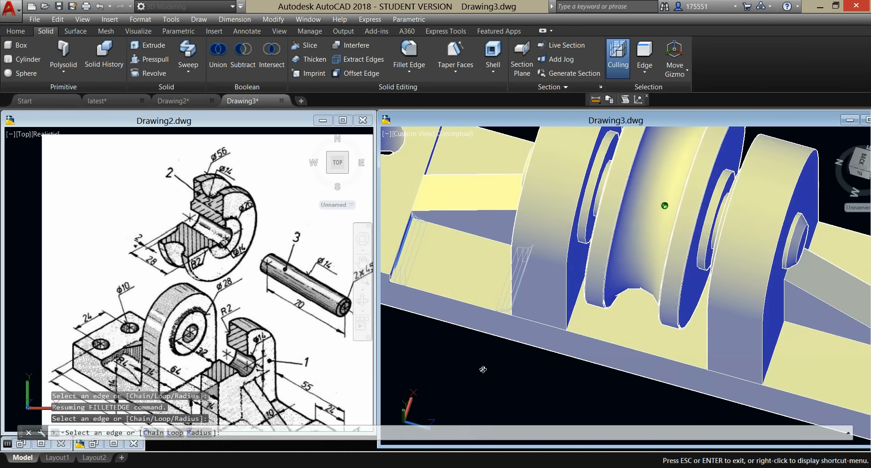
{"action": "scroll", "coordinate": [484, 136], "scroll_direction": "up", "scroll_amount": 3}
{"action": "middle_click_drag", "start_coordinate": [483, 136], "coordinate": [575, 217]}
{"action": "middle_click_drag", "start_coordinate": [549, 254], "coordinate": [517, 230], "text": "shift"}
{"action": "scroll", "coordinate": [517, 229], "scroll_direction": "up", "scroll_amount": 3}
{"action": "scroll", "coordinate": [516, 229], "scroll_direction": "down", "scroll_amount": 4}
{"action": "scroll", "coordinate": [488, 251], "scroll_direction": "up", "scroll_amount": 3}
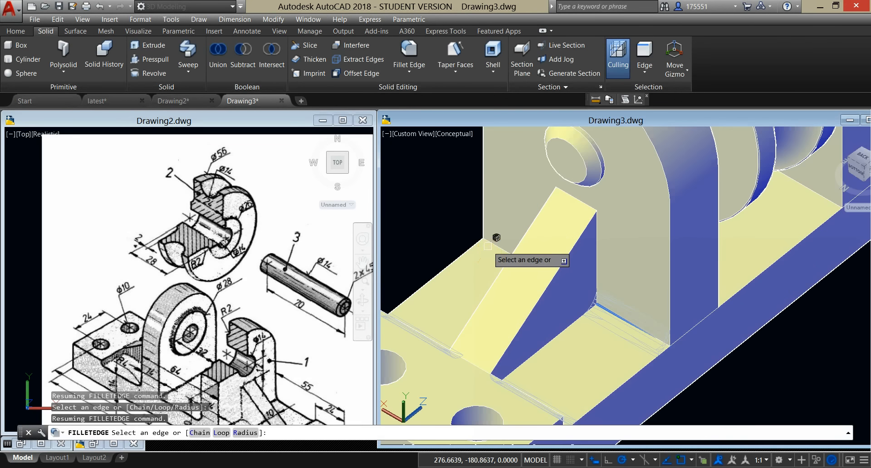
{"action": "middle_click_drag", "start_coordinate": [625, 244], "coordinate": [513, 230], "text": "shift"}
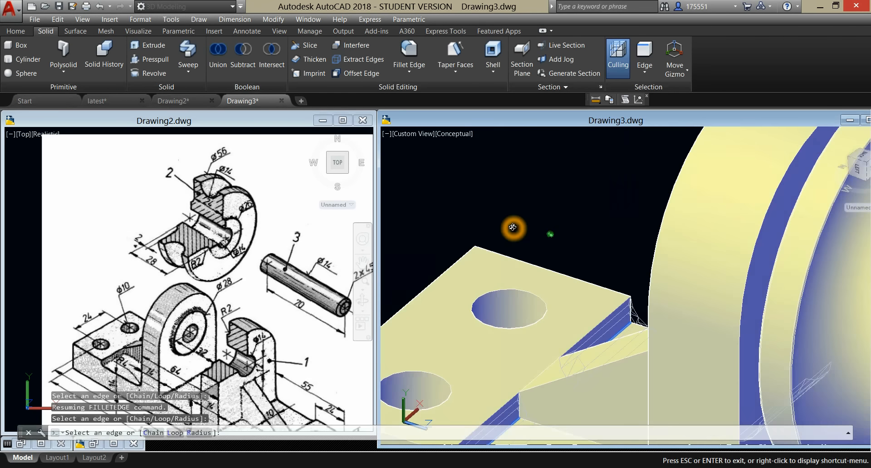
{"action": "scroll", "coordinate": [629, 267], "scroll_direction": "up", "scroll_amount": 2}
{"action": "middle_click_drag", "start_coordinate": [629, 267], "coordinate": [760, 362], "text": "shift"}
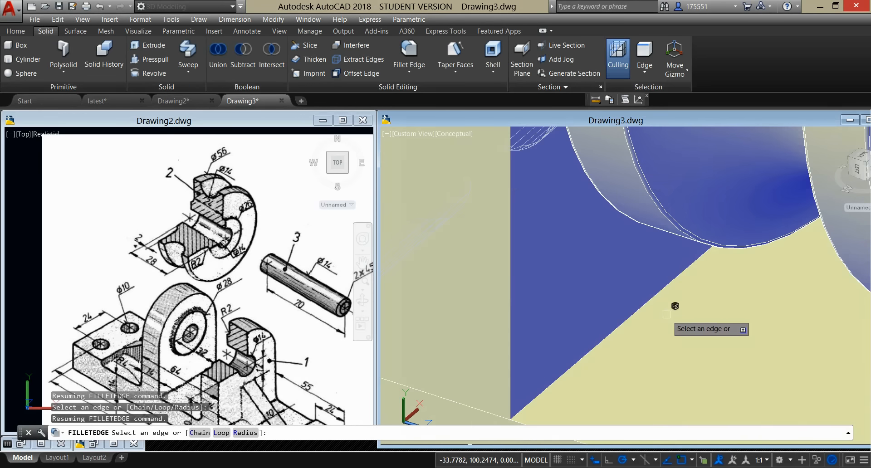
Step: Add the edges where the two inner lug faces meet the base floor under the roller to the fillet selection
{"action": "left_click", "coordinate": [646, 299]}
{"action": "left_click", "coordinate": [651, 301]}
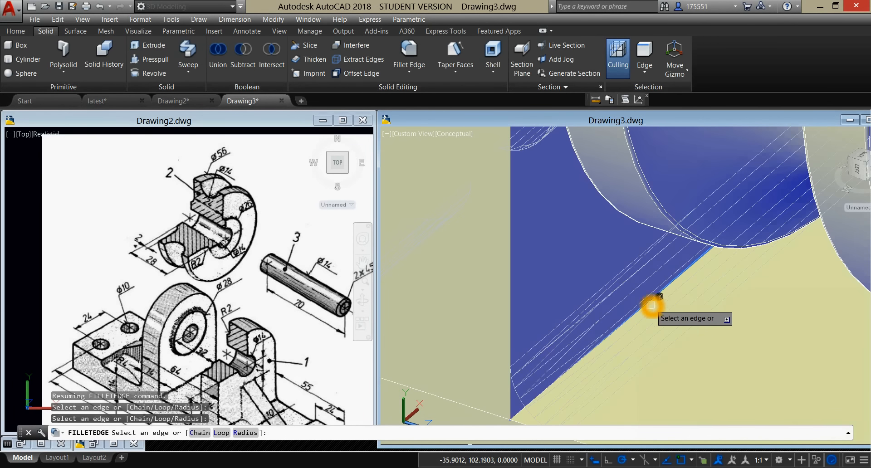
{"action": "scroll", "coordinate": [652, 308], "scroll_direction": "down", "scroll_amount": 5}
{"action": "scroll", "coordinate": [653, 308], "scroll_direction": "up", "scroll_amount": 2}
{"action": "middle_click_drag", "start_coordinate": [653, 307], "coordinate": [510, 357], "text": "shift"}
{"action": "scroll", "coordinate": [668, 334], "scroll_direction": "up", "scroll_amount": 2}
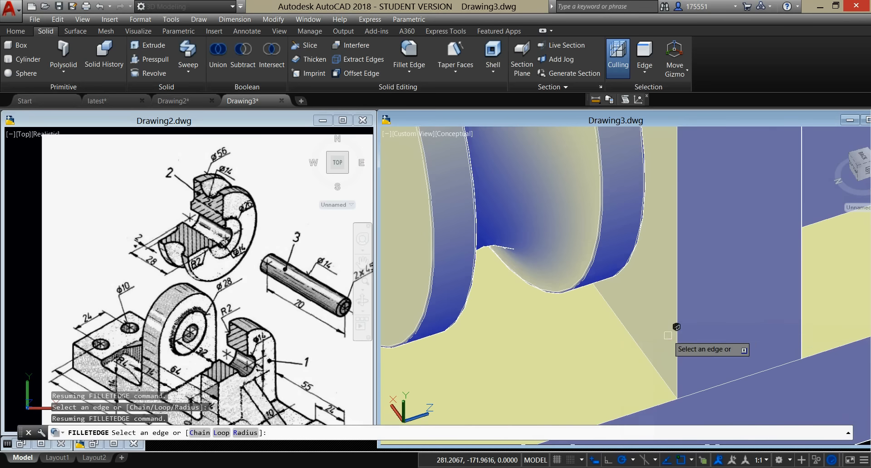
{"action": "left_click", "coordinate": [638, 351]}
Step: Add the remaining lower step edge of the end pad beside the rib and apply the fillet to the selected base edges
{"action": "middle_click_drag", "start_coordinate": [674, 337], "coordinate": [596, 345], "text": "shift"}
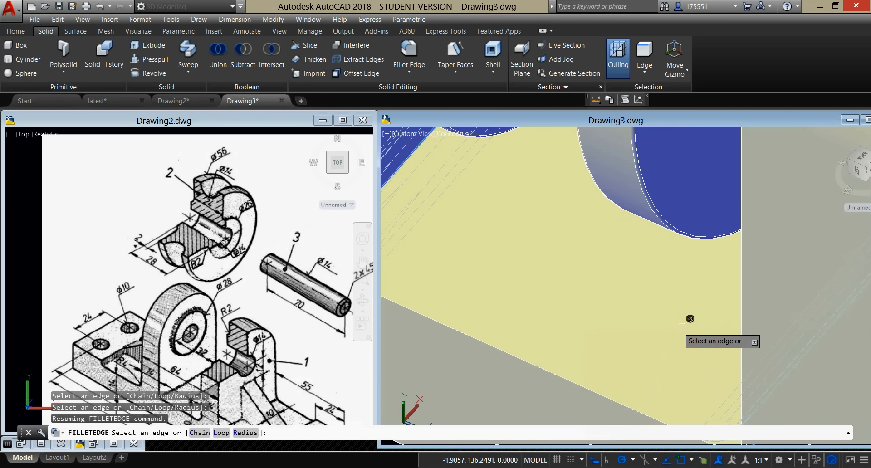
{"action": "scroll", "coordinate": [684, 330], "scroll_direction": "down", "scroll_amount": 5}
{"action": "scroll", "coordinate": [756, 341], "scroll_direction": "up", "scroll_amount": 2}
{"action": "middle_click_drag", "start_coordinate": [766, 358], "coordinate": [802, 386]}
{"action": "scroll", "coordinate": [722, 293], "scroll_direction": "up", "scroll_amount": 2}
{"action": "left_click", "coordinate": [815, 386]}
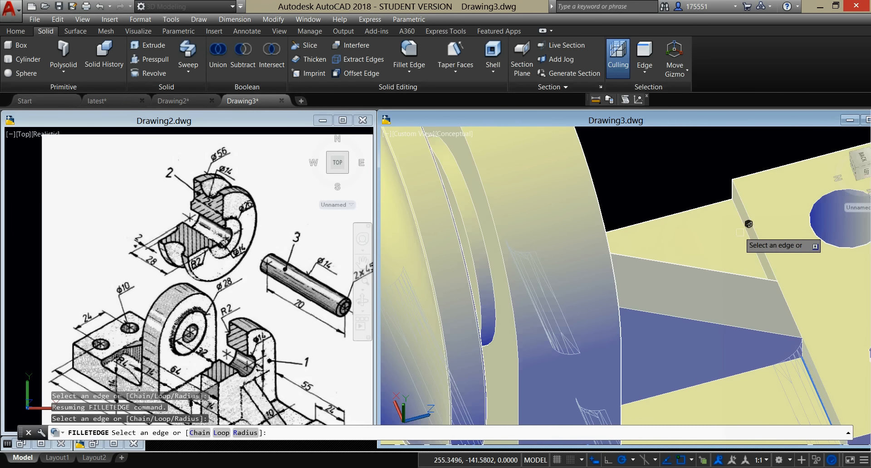
{"action": "right_click", "coordinate": [702, 164]}
{"action": "left_click", "coordinate": [724, 168]}
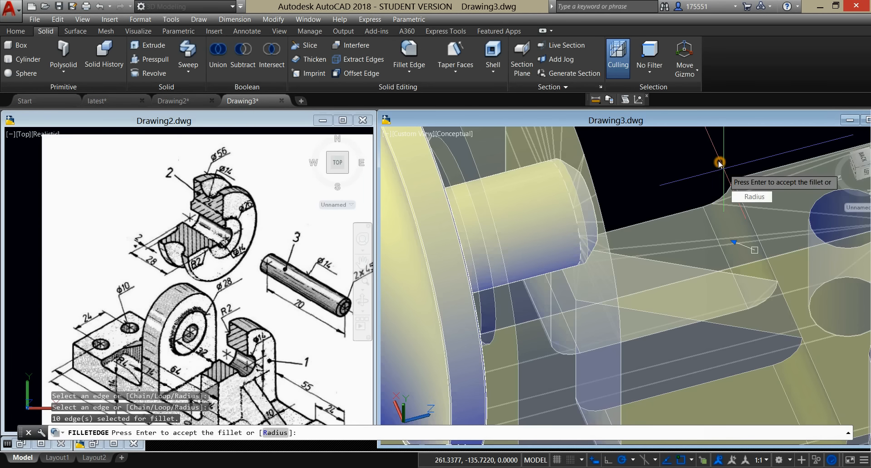
{"action": "right_click", "coordinate": [731, 168]}
{"action": "left_click", "coordinate": [743, 174]}
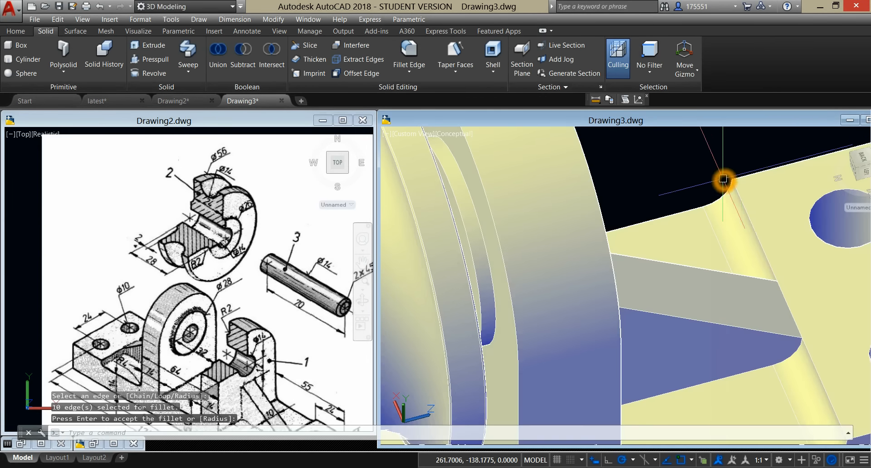
Step: Start Fillet Edge with a radius of .2 in Chain mode and select the outline edge chains of the lugs and recesses on the base
{"action": "scroll", "coordinate": [724, 180], "scroll_direction": "down", "scroll_amount": 5}
{"action": "scroll", "coordinate": [724, 180], "scroll_direction": "up", "scroll_amount": 1}
{"action": "middle_click_drag", "start_coordinate": [708, 189], "coordinate": [650, 253], "text": "shift"}
{"action": "scroll", "coordinate": [577, 313], "scroll_direction": "up", "scroll_amount": 2}
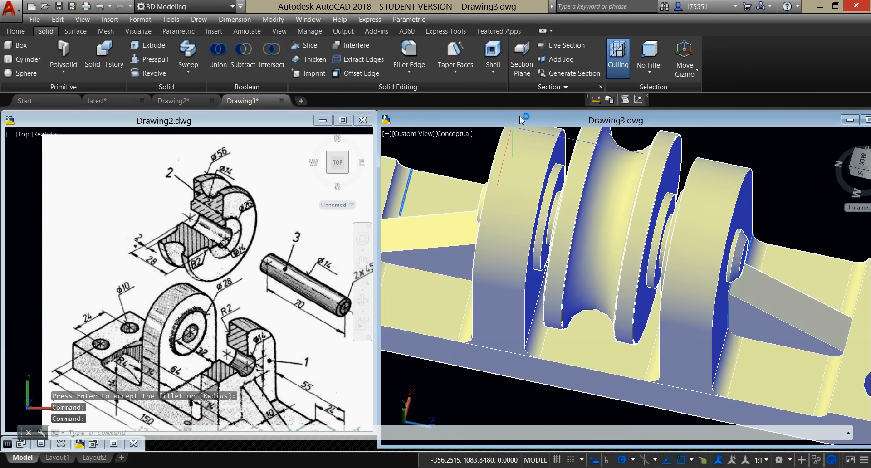
{"action": "left_click", "coordinate": [409, 52]}
{"action": "left_click", "coordinate": [245, 434]}
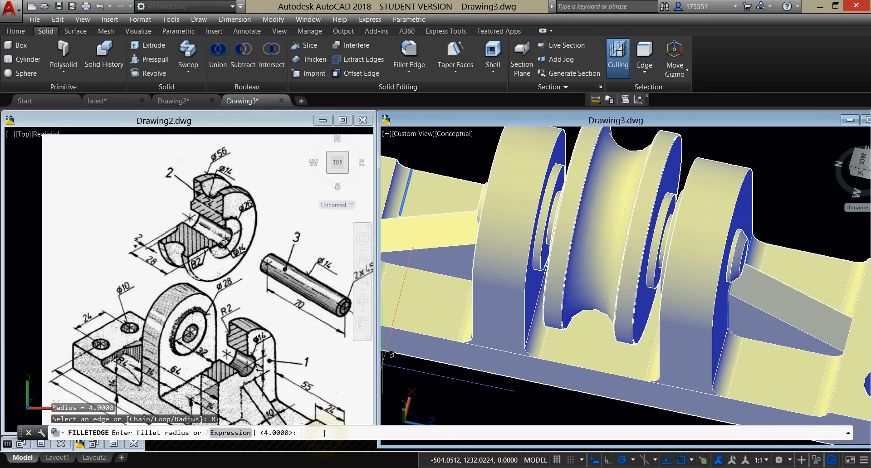
{"action": "key", "text": "Return"}
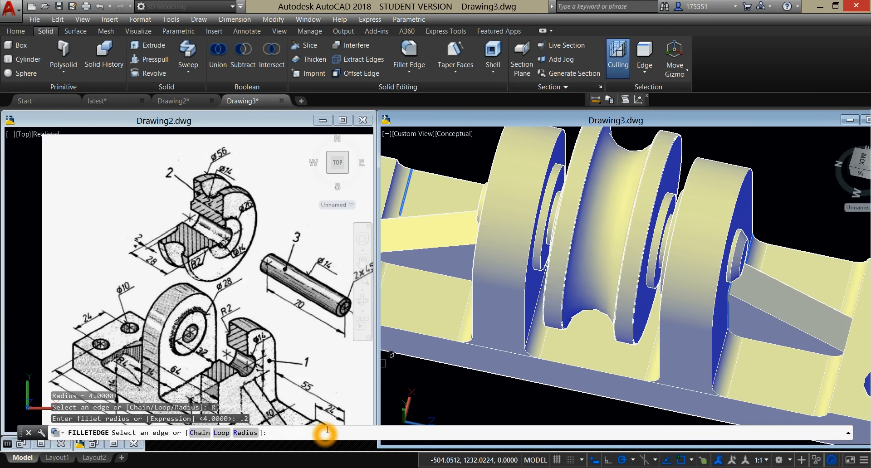
{"action": "left_click", "coordinate": [209, 435]}
{"action": "left_click", "coordinate": [474, 333]}
{"action": "left_click", "coordinate": [525, 335]}
{"action": "left_click", "coordinate": [714, 350]}
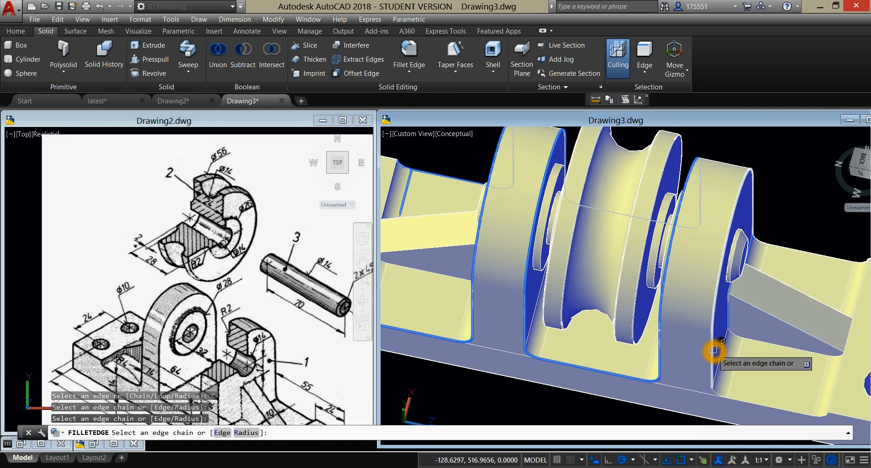
Step: Add the recess edge chains beside the two ribs to the selection and apply the small edge fillet
{"action": "middle_click_drag", "start_coordinate": [772, 331], "coordinate": [726, 312]}
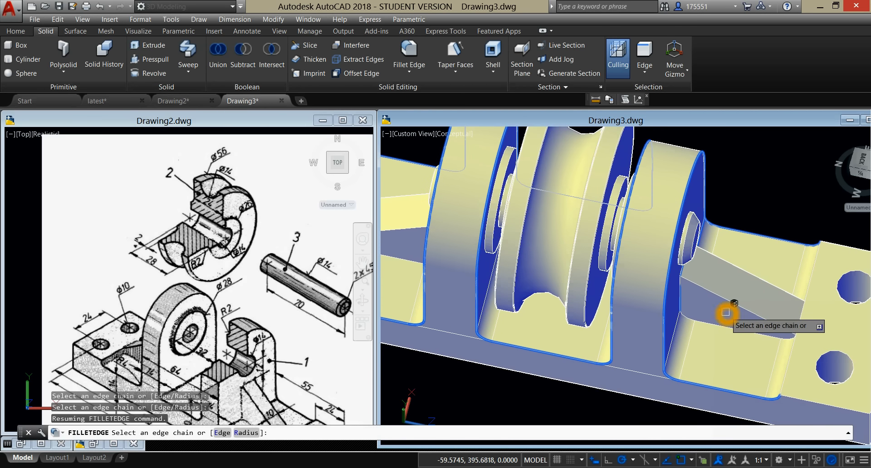
{"action": "left_click", "coordinate": [722, 324]}
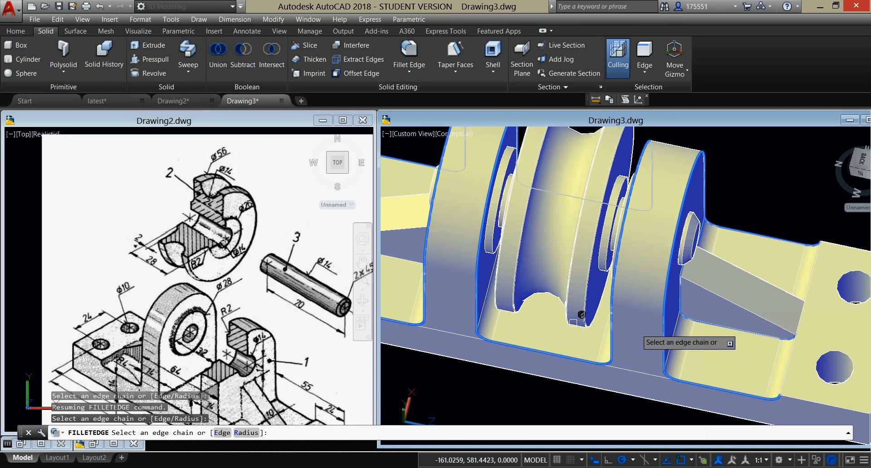
{"action": "left_click", "coordinate": [400, 262]}
{"action": "left_click", "coordinate": [401, 261]}
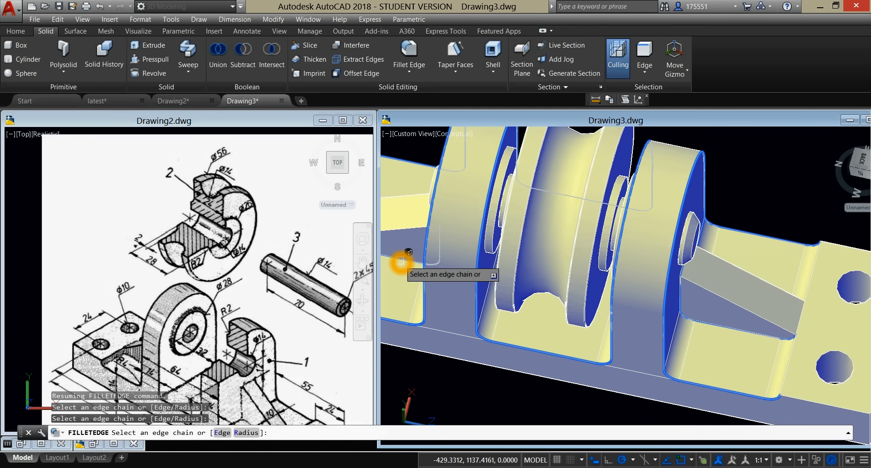
{"action": "left_click", "coordinate": [518, 272]}
{"action": "left_click", "coordinate": [498, 277]}
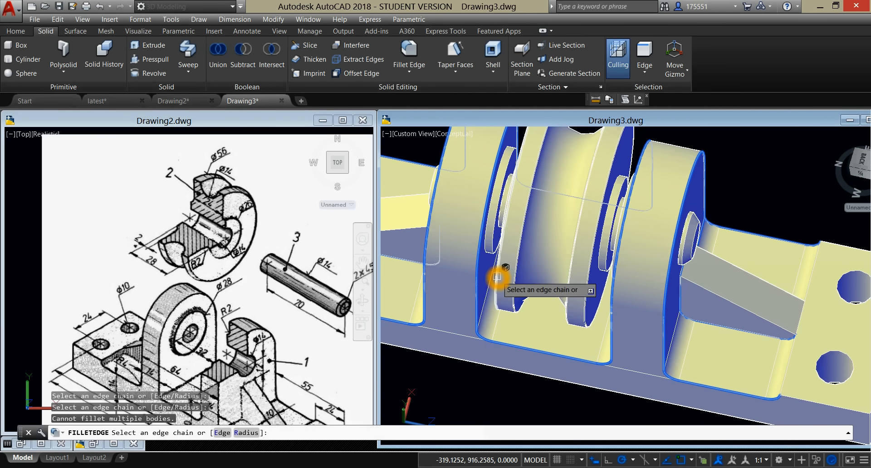
{"action": "right_click", "coordinate": [751, 163]}
{"action": "left_click", "coordinate": [762, 168]}
{"action": "right_click", "coordinate": [763, 166]}
{"action": "left_click", "coordinate": [776, 176]}
Step: Set the model's visual style to Realistic and clear the remaining edge selection
{"action": "middle_click_drag", "start_coordinate": [762, 185], "coordinate": [774, 169], "text": "shift"}
{"action": "left_click", "coordinate": [458, 141]}
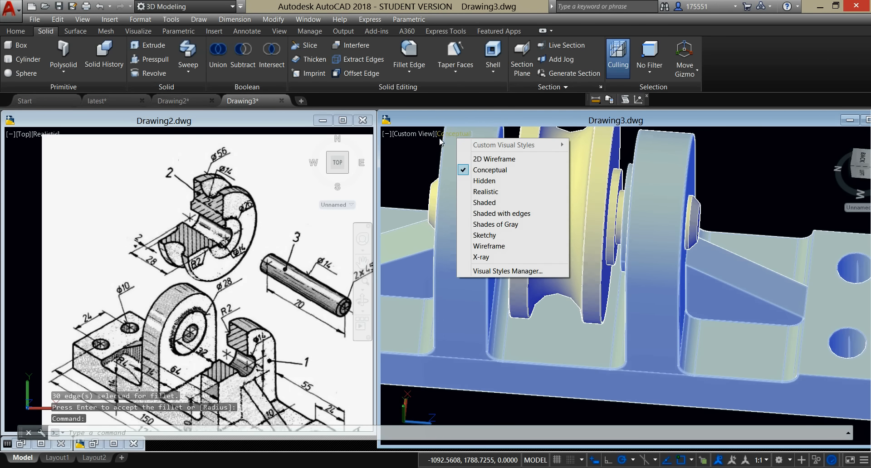
{"action": "left_click", "coordinate": [486, 192]}
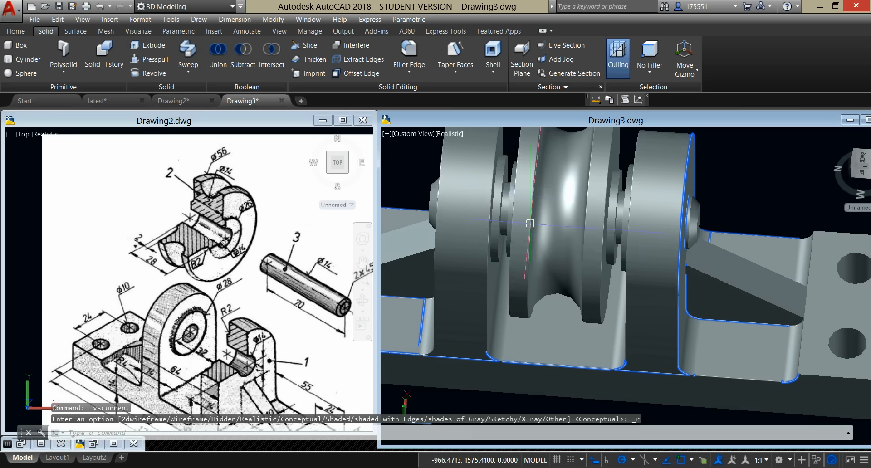
{"action": "scroll", "coordinate": [530, 223], "scroll_direction": "up", "scroll_amount": 2}
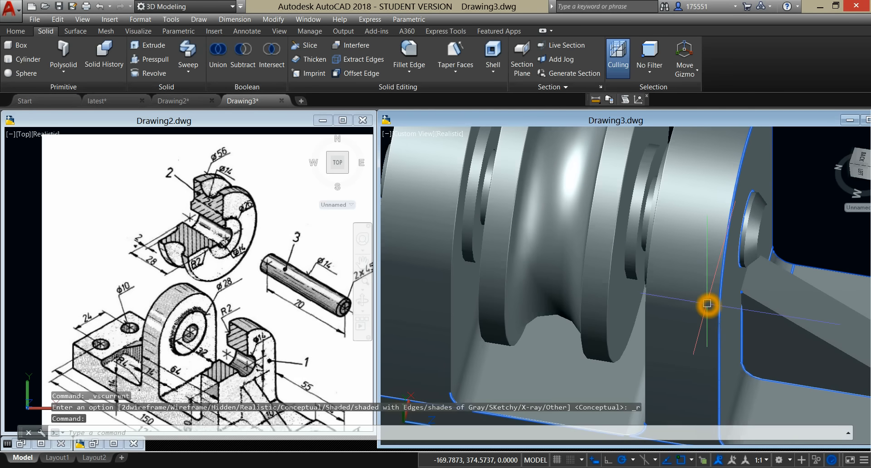
{"action": "key", "text": "Escape"}
{"action": "left_click", "coordinate": [723, 307]}
{"action": "key", "text": "Escape"}
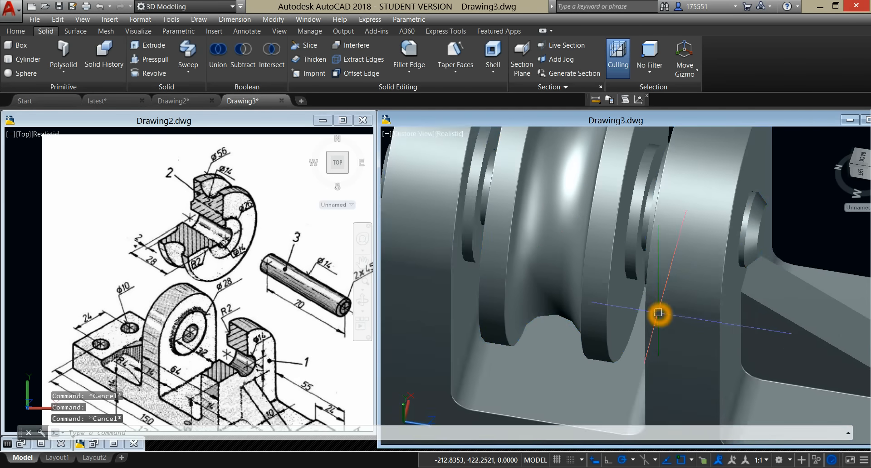
{"action": "scroll", "coordinate": [661, 313], "scroll_direction": "down", "scroll_amount": 3}
{"action": "mouse_move", "coordinate": [661, 313]}
{"action": "middle_mouse_down", "text": "shift"}
{"action": "mouse_move", "coordinate": [736, 271]}
{"action": "mouse_move", "coordinate": [753, 194]}
{"action": "mouse_move", "coordinate": [657, 287]}
{"action": "mouse_move", "coordinate": [631, 298]}
{"action": "middle_mouse_up", "text": "shift"}
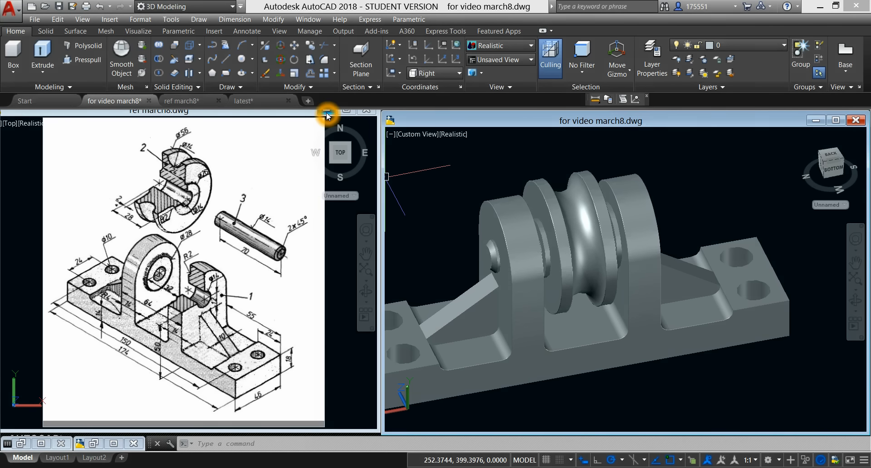
Step: Close the reference drawing without saving and tile latest.dwg vertically beside for video march8.dwg, giving the latter the wider window
{"action": "left_click", "coordinate": [367, 112]}
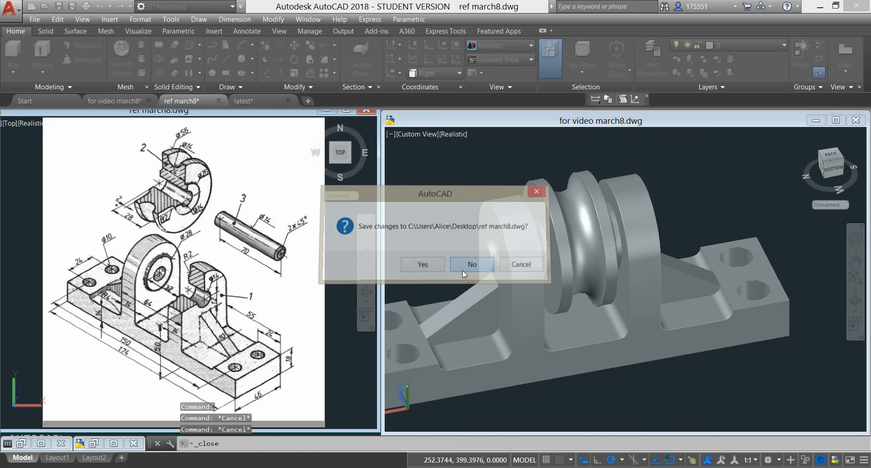
{"action": "left_click", "coordinate": [462, 271]}
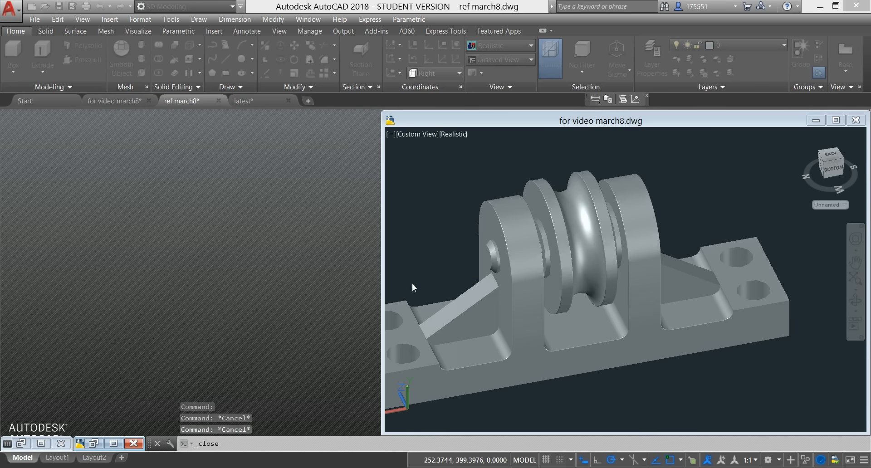
{"action": "left_click", "coordinate": [94, 443]}
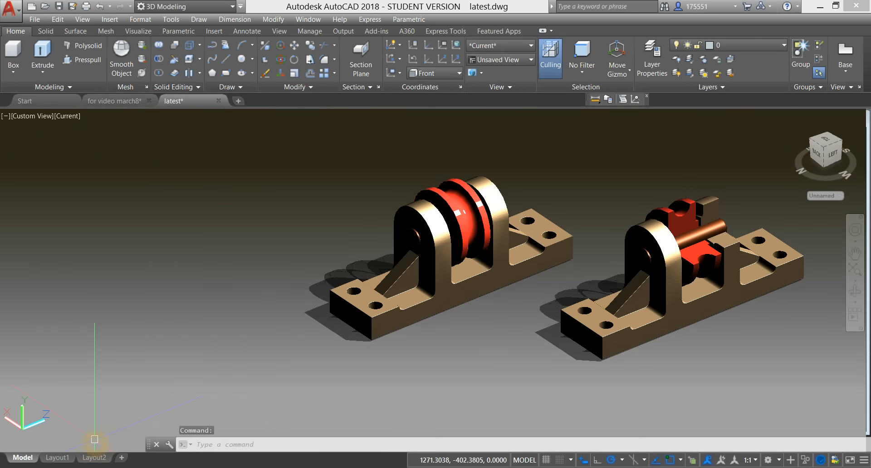
{"action": "left_click", "coordinate": [280, 32]}
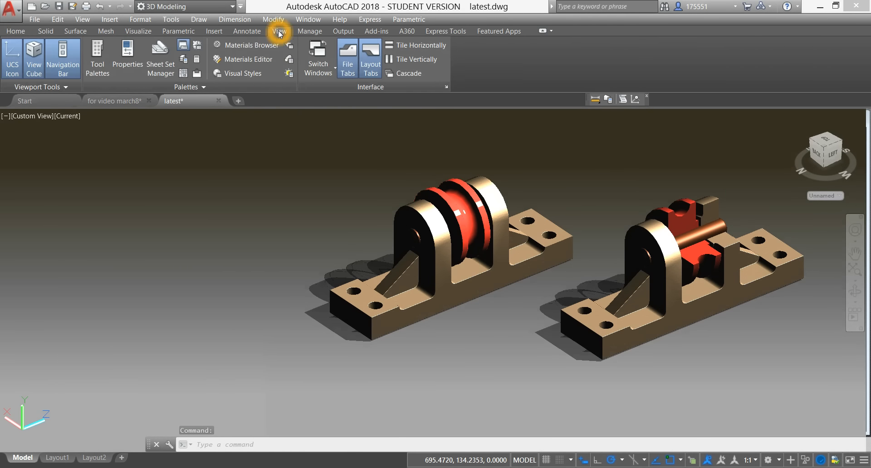
{"action": "left_click", "coordinate": [416, 59]}
{"action": "left_click_drag", "start_coordinate": [433, 154], "coordinate": [309, 160]}
{"action": "left_click_drag", "start_coordinate": [436, 188], "coordinate": [313, 198]}
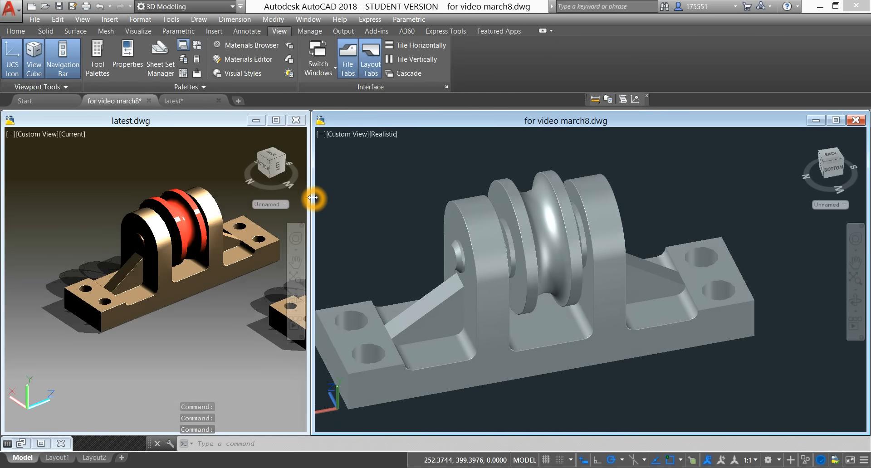
Step: Set both for video march8.dwg and latest.dwg to the Front view
{"action": "left_click", "coordinate": [346, 136]}
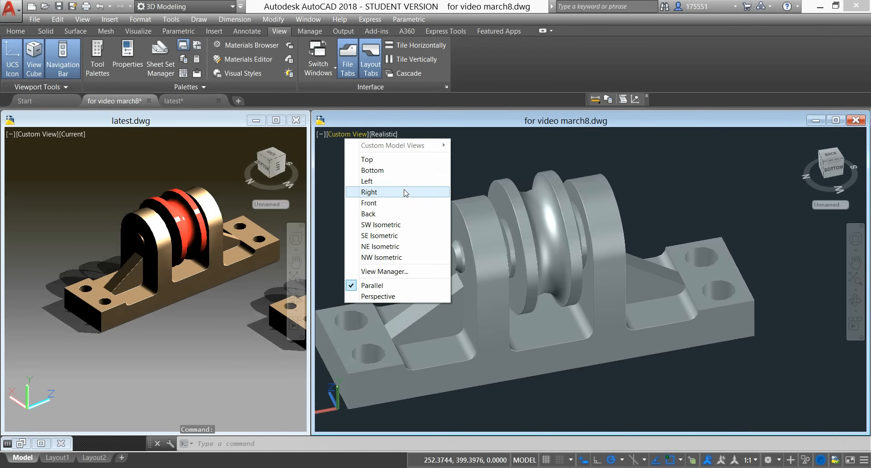
{"action": "left_click", "coordinate": [384, 203]}
{"action": "scroll", "coordinate": [550, 242], "scroll_direction": "down", "scroll_amount": 4}
{"action": "middle_click_drag", "start_coordinate": [550, 242], "coordinate": [464, 271]}
{"action": "left_click", "coordinate": [126, 332]}
{"action": "left_click", "coordinate": [34, 134]}
{"action": "left_click", "coordinate": [74, 203]}
{"action": "middle_click_drag", "start_coordinate": [167, 231], "coordinate": [97, 248]}
Step: Window-select the complete roller assembly in latest.dwg and copy it with the lower right corner of its base as the base point
{"action": "left_click", "coordinate": [97, 220]}
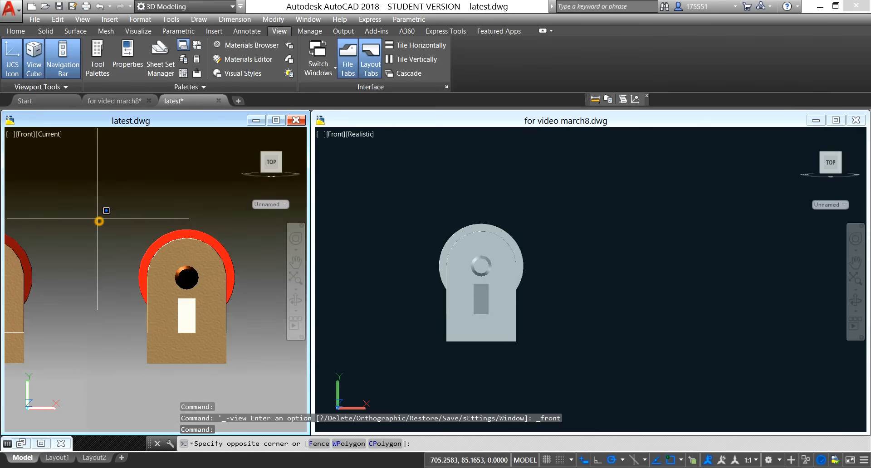
{"action": "left_click", "coordinate": [263, 370]}
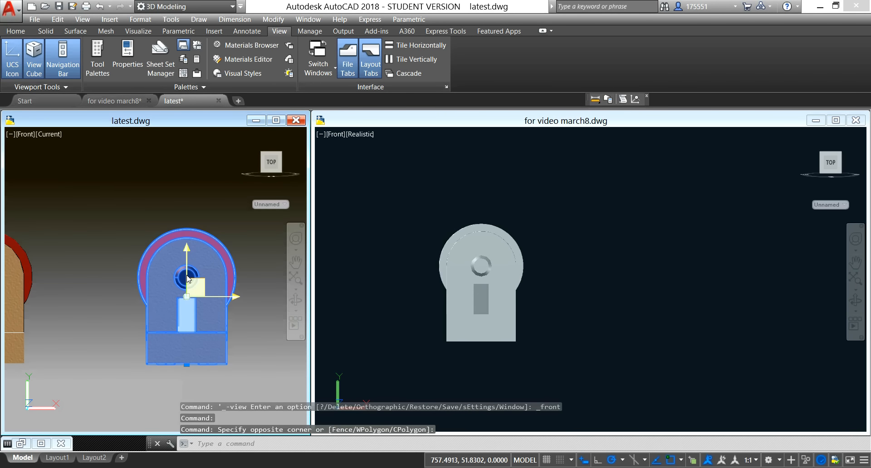
{"action": "left_click", "coordinate": [179, 272]}
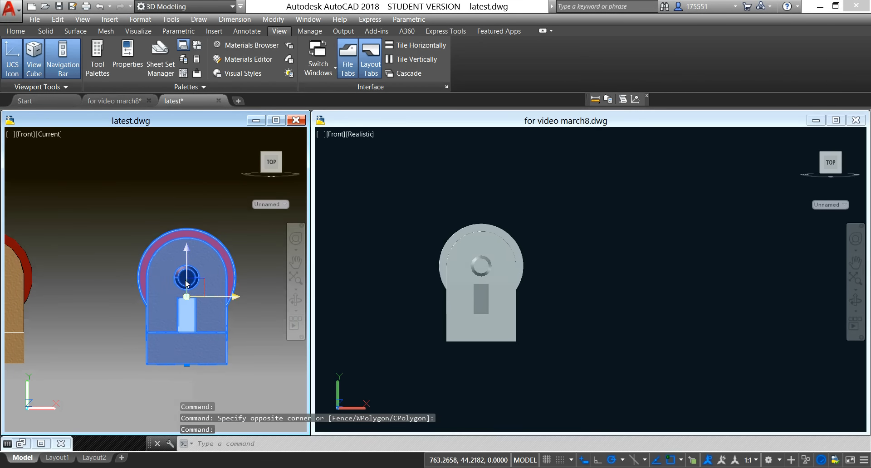
{"action": "left_click", "coordinate": [181, 278]}
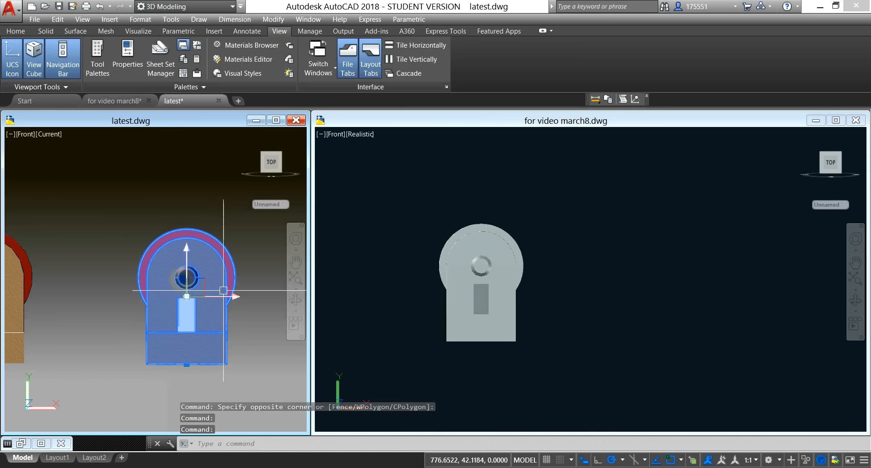
{"action": "right_click", "coordinate": [182, 176]}
{"action": "mouse_move", "coordinate": [211, 210]}
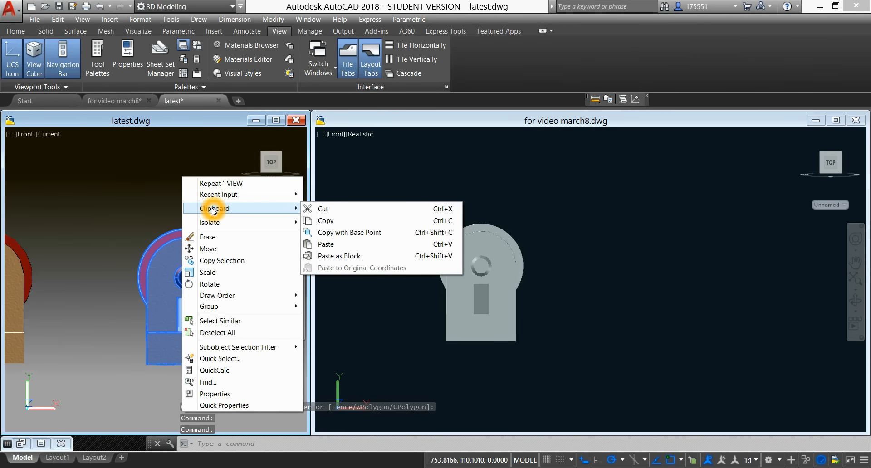
{"action": "left_click", "coordinate": [340, 234]}
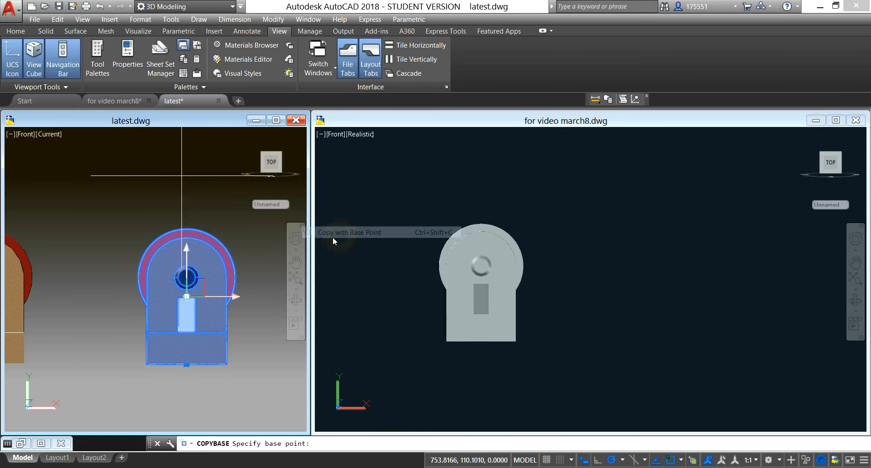
{"action": "left_click", "coordinate": [228, 367]}
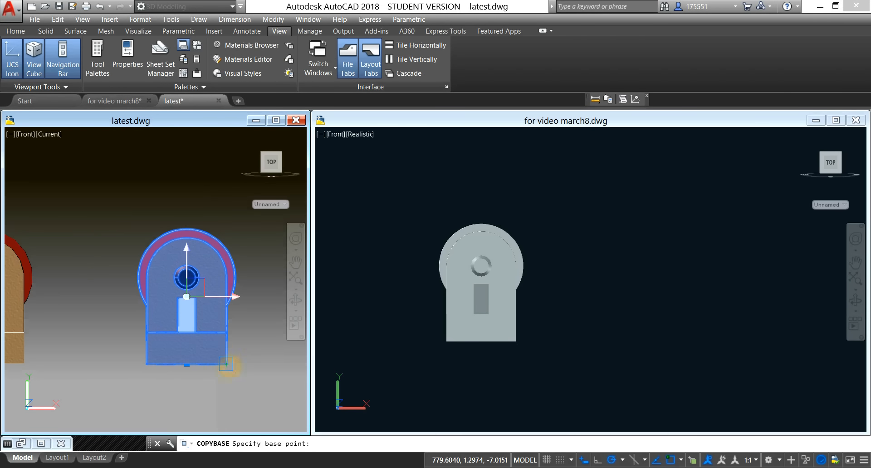
Step: Paste the copied coloured assembly into for video march8.dwg beside the uncoloured one, in line with the bottom of its base
{"action": "left_click", "coordinate": [607, 314]}
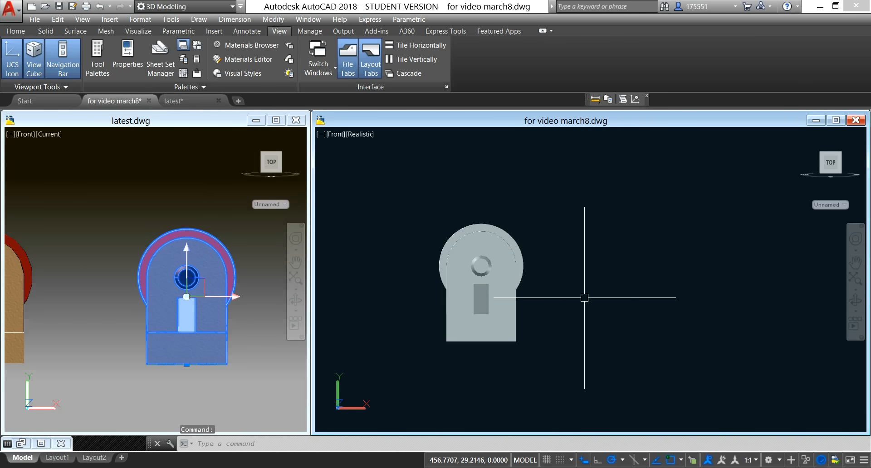
{"action": "right_click", "coordinate": [591, 271], "text": "shift"}
{"action": "left_click", "coordinate": [567, 276]}
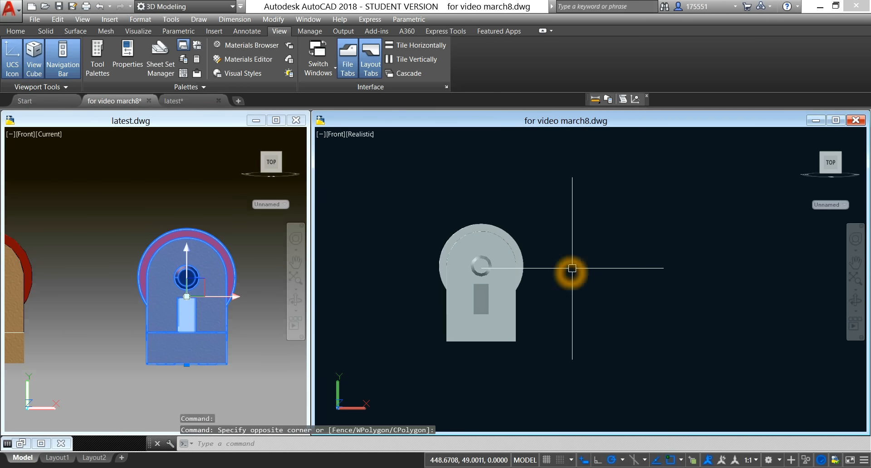
{"action": "right_click", "coordinate": [566, 224]}
{"action": "mouse_move", "coordinate": [622, 257]}
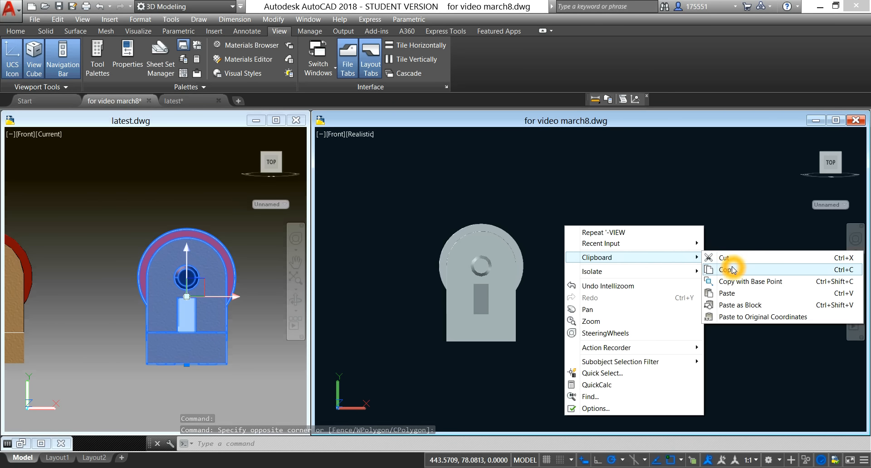
{"action": "left_click", "coordinate": [738, 294]}
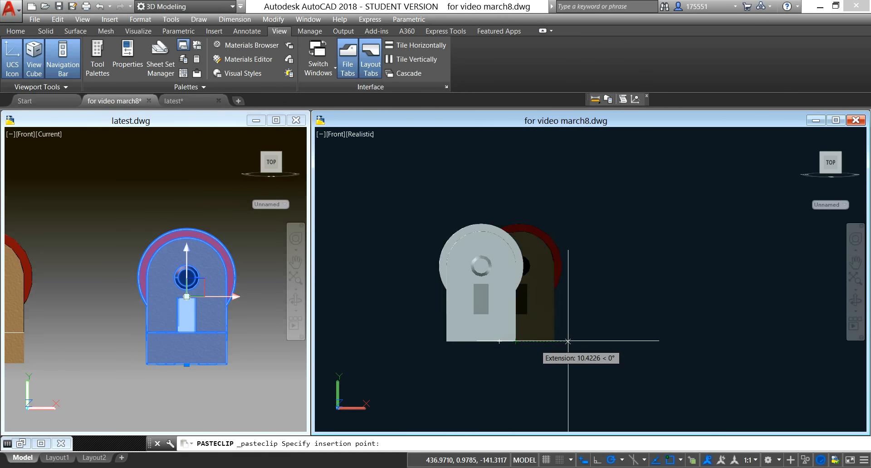
{"action": "left_click", "coordinate": [656, 335]}
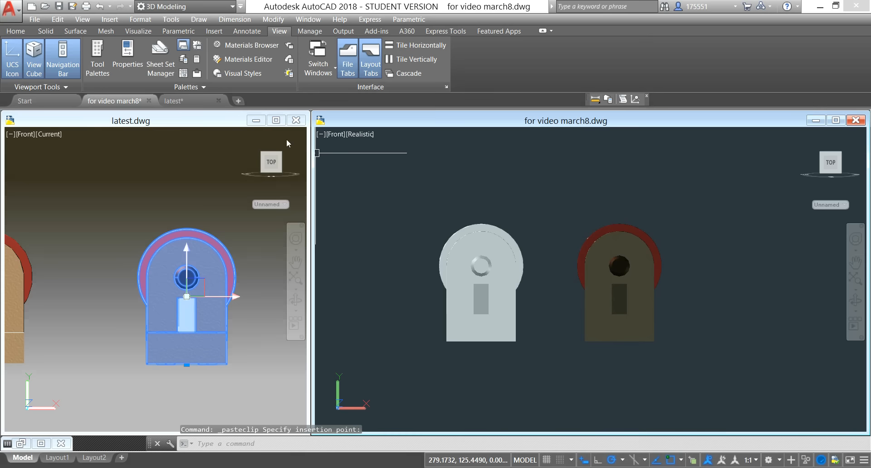
Step: Minimize latest.dwg, maximize for video march8.dwg and set its view to SW Isometric
{"action": "left_click", "coordinate": [257, 121]}
{"action": "left_click", "coordinate": [834, 122]}
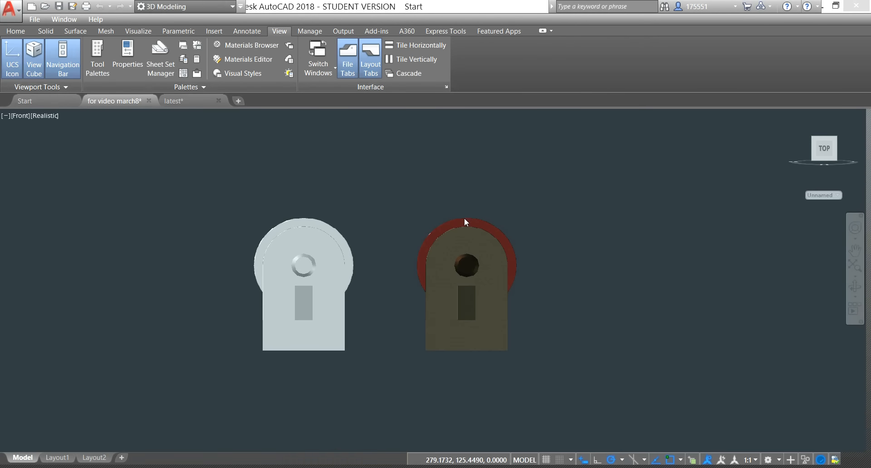
{"action": "left_click", "coordinate": [18, 117]}
{"action": "left_click", "coordinate": [51, 208]}
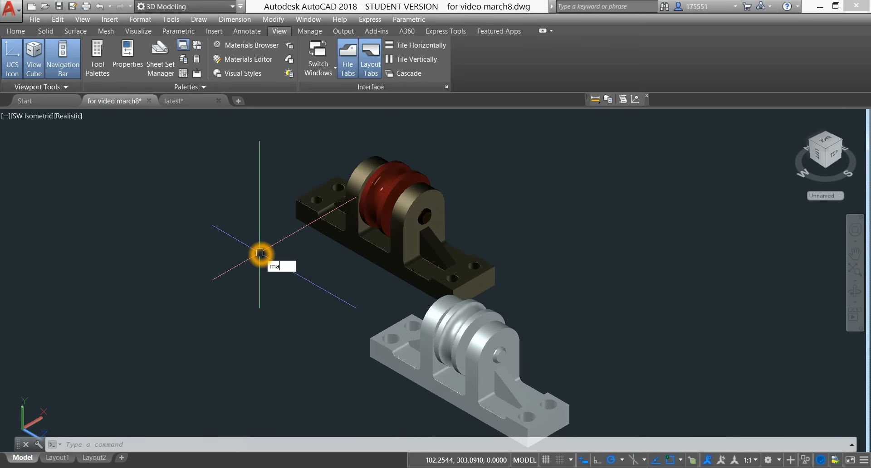
Step: Open the Materials Browser and place it beside the two assemblies so it does not cover them
{"action": "key", "text": "Return"}
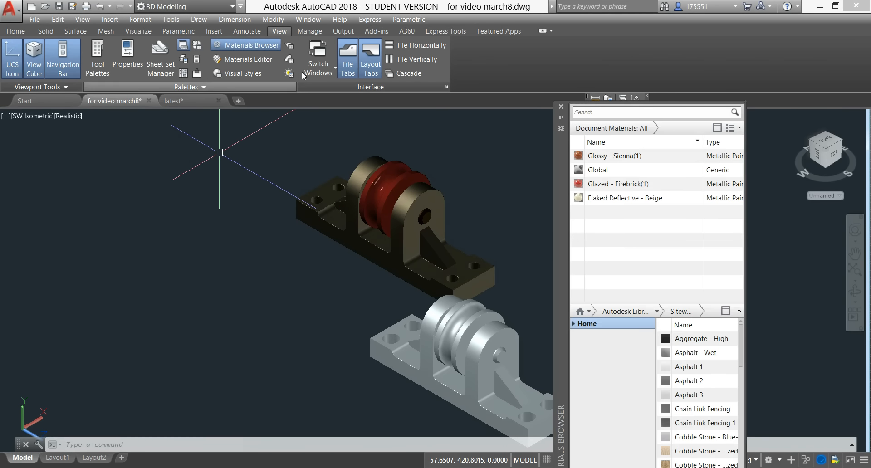
{"action": "left_click_drag", "start_coordinate": [556, 144], "coordinate": [254, 188]}
{"action": "left_click_drag", "start_coordinate": [138, 202], "coordinate": [64, 179]}
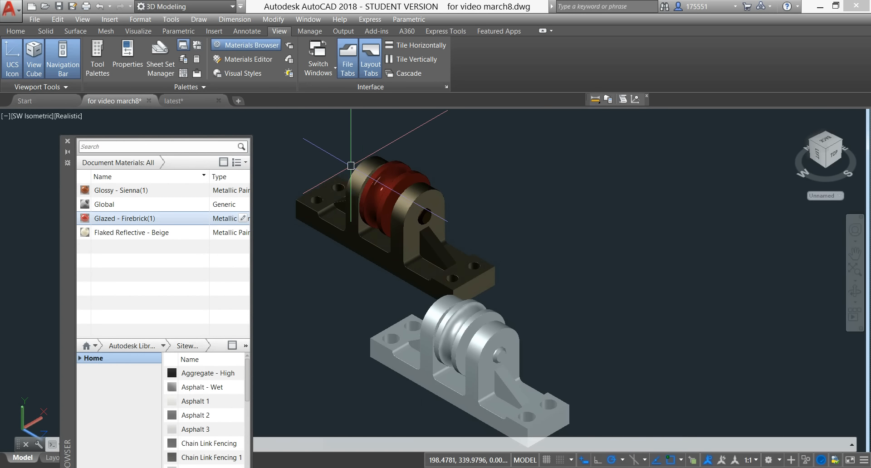
{"action": "middle_click_drag", "start_coordinate": [336, 244], "coordinate": [314, 206]}
{"action": "key", "text": "Escape"}
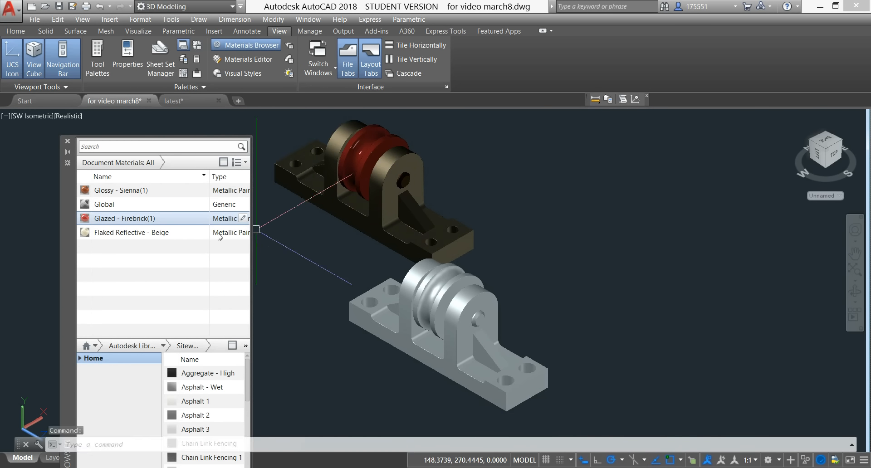
Step: Try to assign the Flaked Reflective - Beige material to the uncoloured base
{"action": "left_click", "coordinate": [436, 358]}
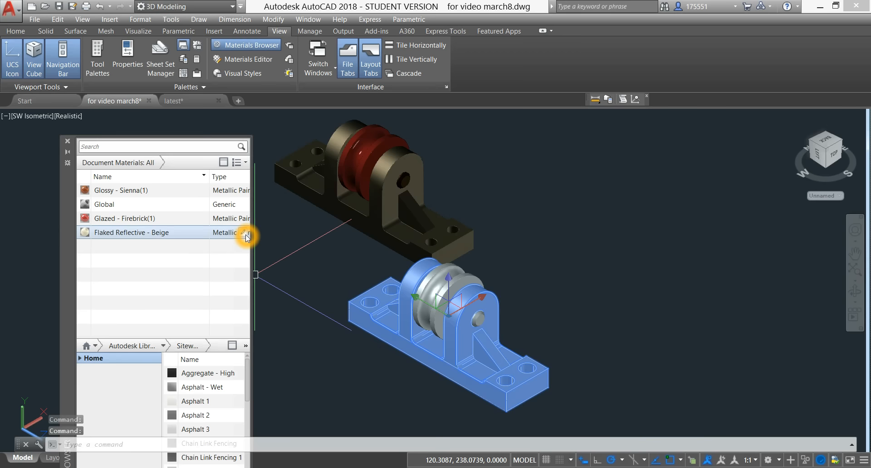
{"action": "right_click", "coordinate": [247, 237]}
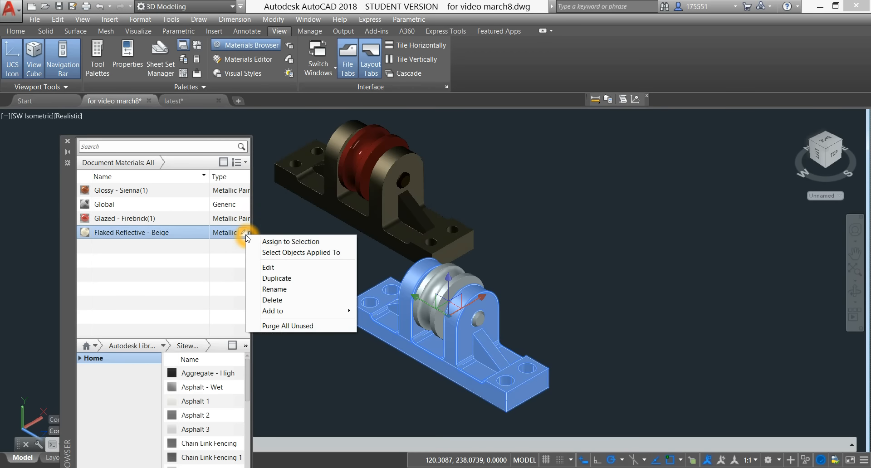
{"action": "left_click", "coordinate": [274, 242]}
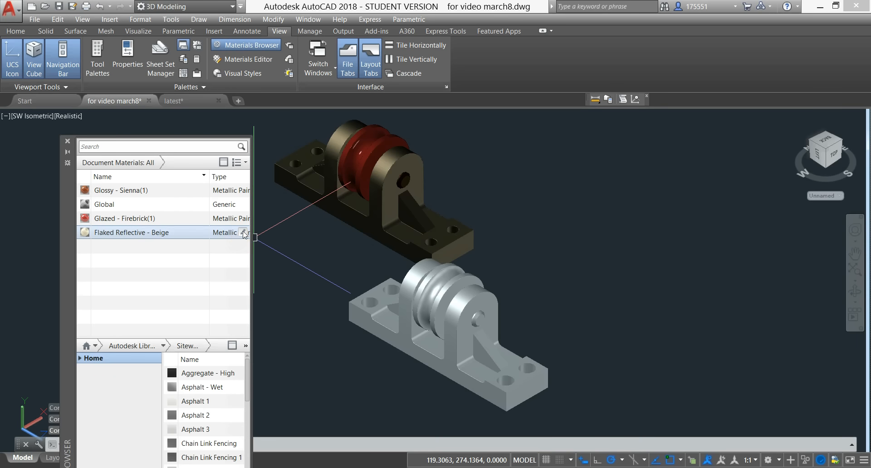
Step: Widen the Materials Browser and apply Flaked Reflective - Beige to the uncoloured assembly's base, closing the Materials Editor
{"action": "left_click", "coordinate": [353, 305]}
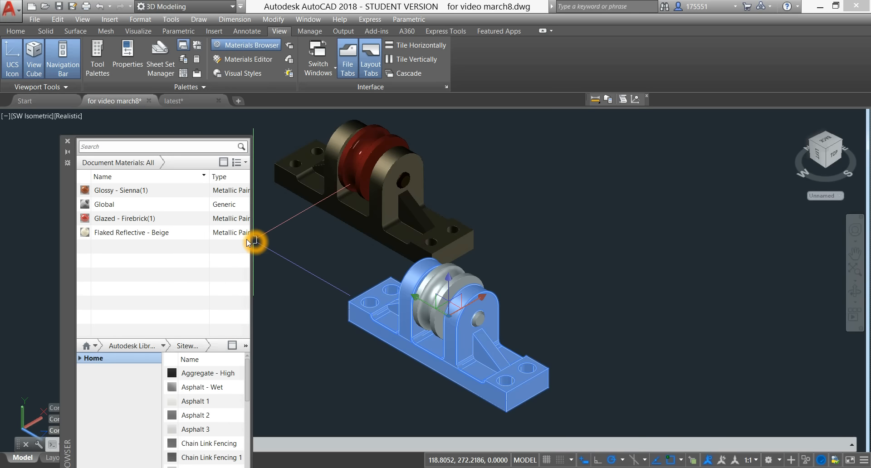
{"action": "left_click_drag", "start_coordinate": [253, 216], "coordinate": [302, 216]}
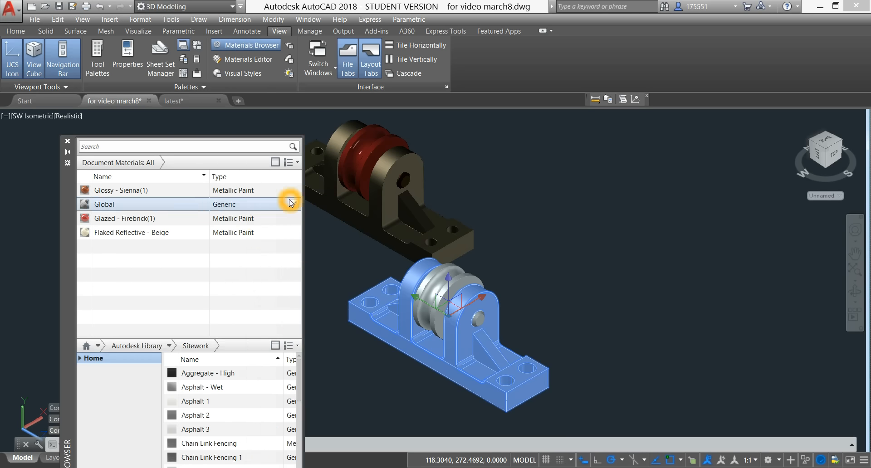
{"action": "left_click_drag", "start_coordinate": [74, 192], "coordinate": [49, 191]}
{"action": "left_click", "coordinate": [269, 231]}
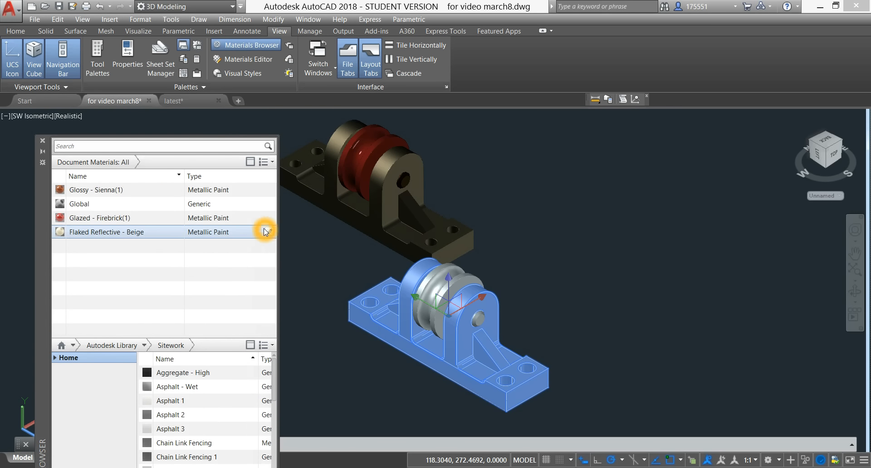
{"action": "left_click", "coordinate": [270, 234]}
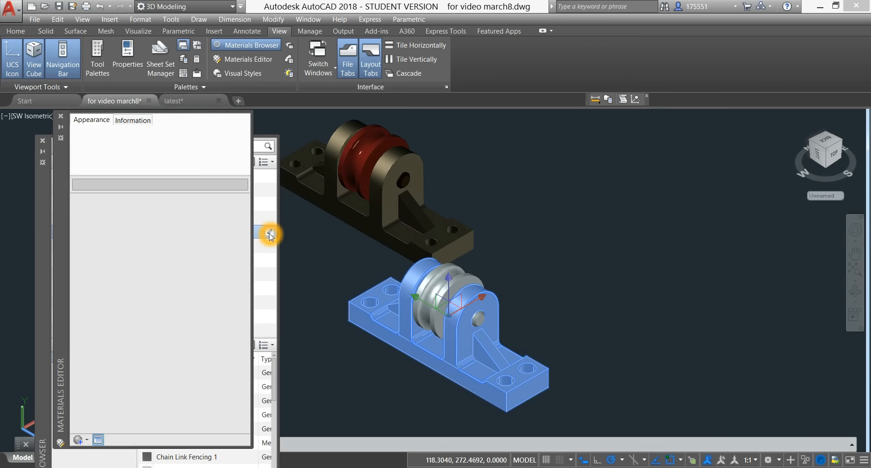
{"action": "left_click", "coordinate": [60, 121]}
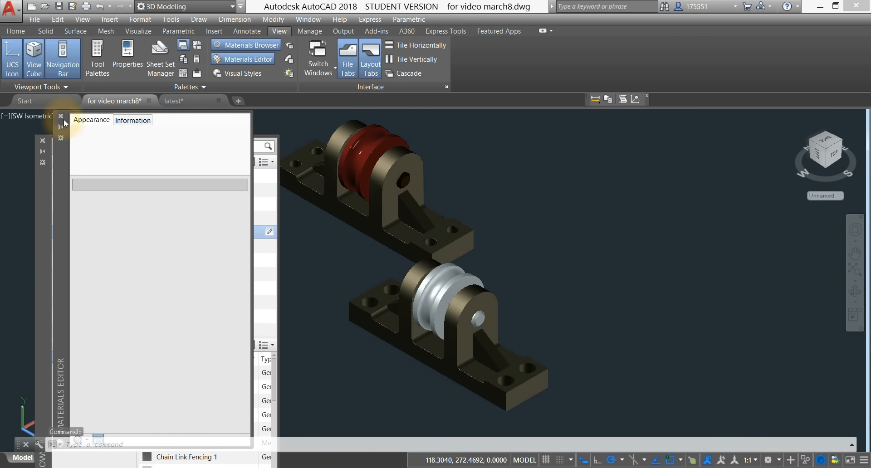
{"action": "left_click", "coordinate": [61, 116]}
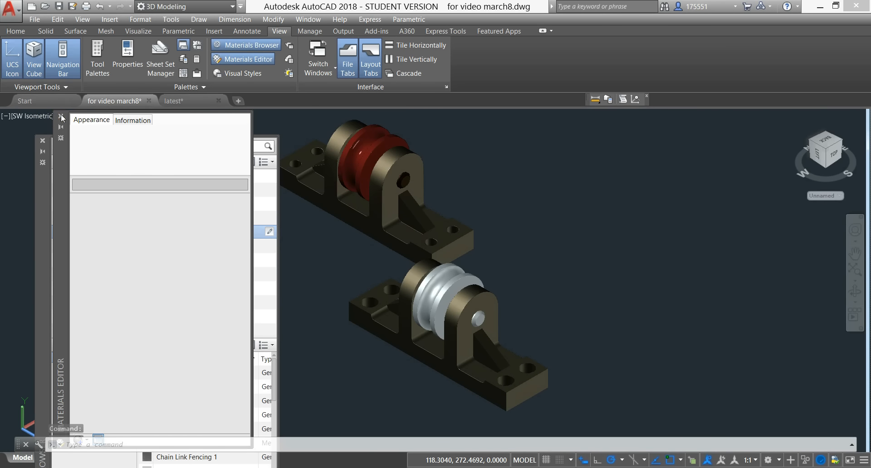
Step: Select the front assembly's base again and reassign the Flaked Reflective - Beige material to it
{"action": "left_click_drag", "start_coordinate": [273, 231], "coordinate": [375, 328]}
{"action": "left_click", "coordinate": [375, 329]}
{"action": "right_click", "coordinate": [270, 233]}
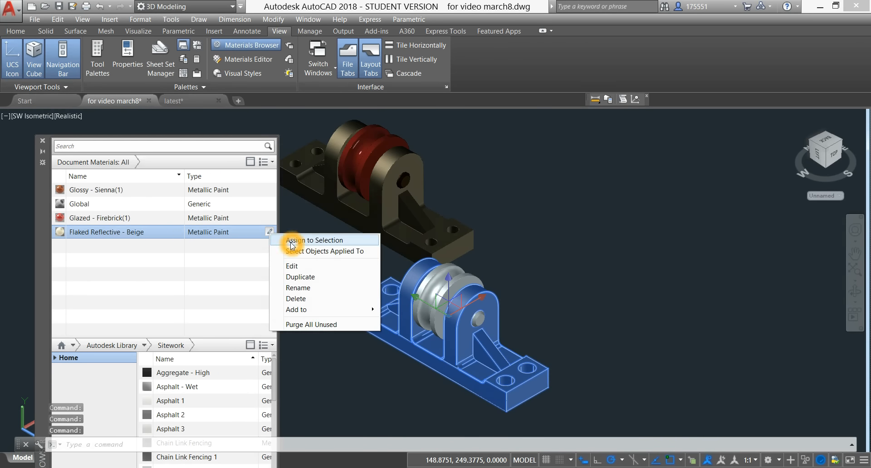
{"action": "left_click", "coordinate": [289, 240]}
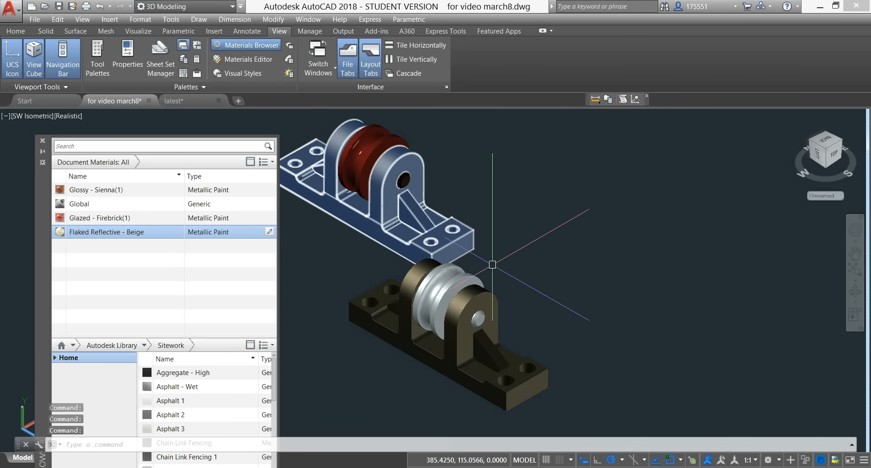
Step: Assign the Glazed - Firebrick(1) material to the uncoloured roller in the front assembly
{"action": "left_click", "coordinate": [437, 292]}
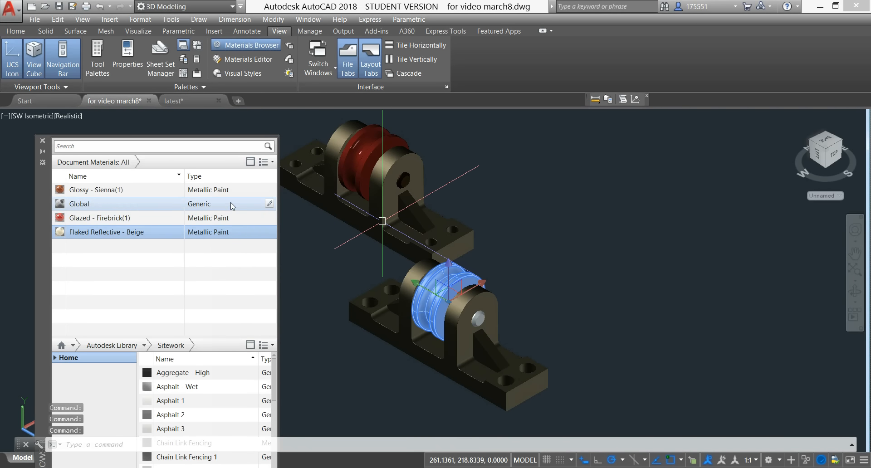
{"action": "right_click", "coordinate": [270, 219]}
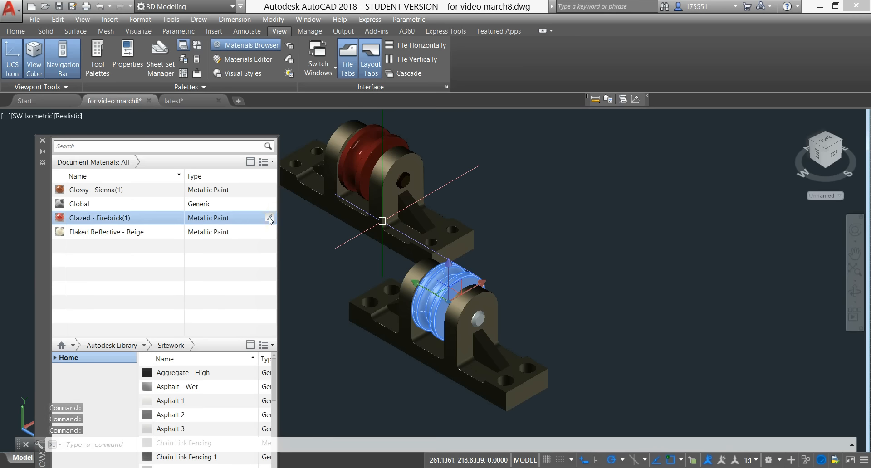
{"action": "left_click", "coordinate": [291, 224]}
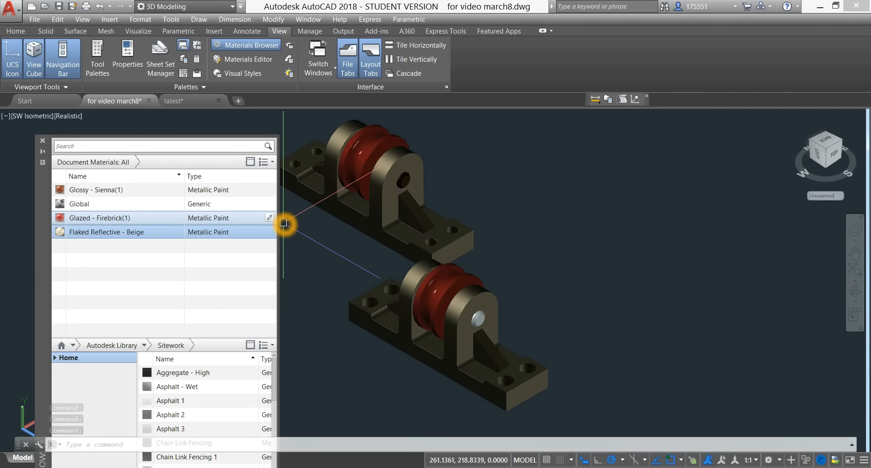
Step: Assign the Glossy - Sienna(1) material to the front assembly's pin
{"action": "left_click", "coordinate": [479, 319], "text": "ctrl"}
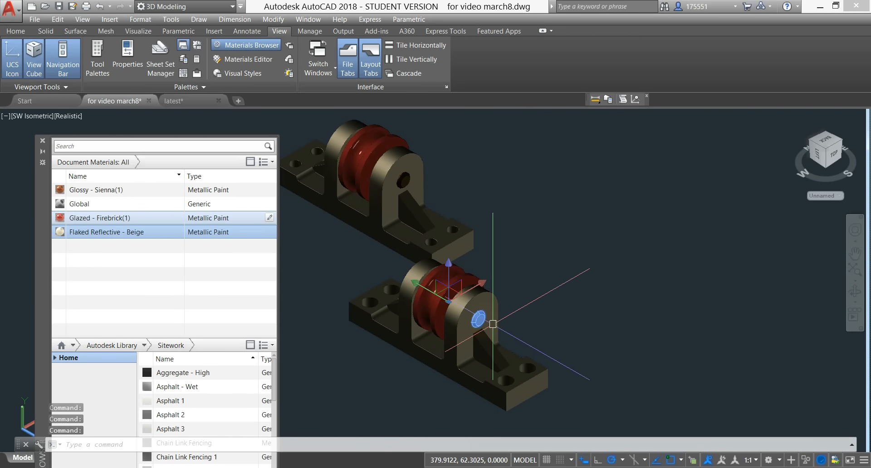
{"action": "right_click", "coordinate": [270, 192]}
{"action": "left_click", "coordinate": [288, 194]}
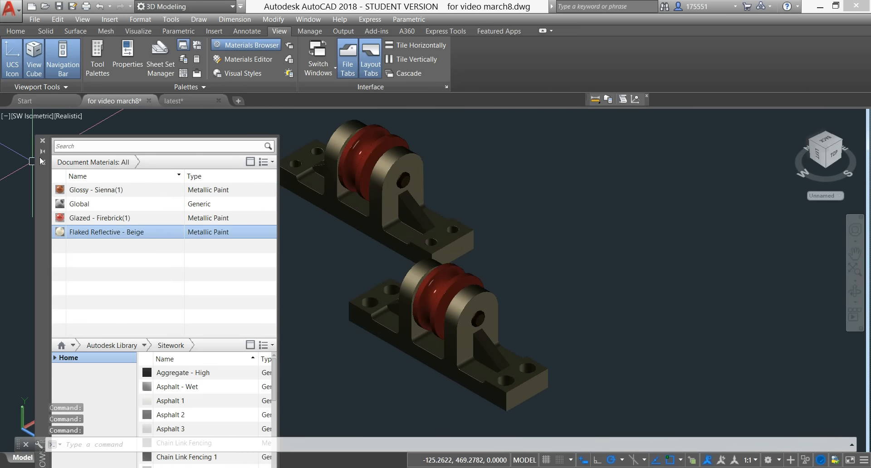
Step: Close the Materials Browser and orbit slightly to a custom view of both coloured assemblies
{"action": "left_click", "coordinate": [42, 140]}
{"action": "left_click", "coordinate": [255, 216]}
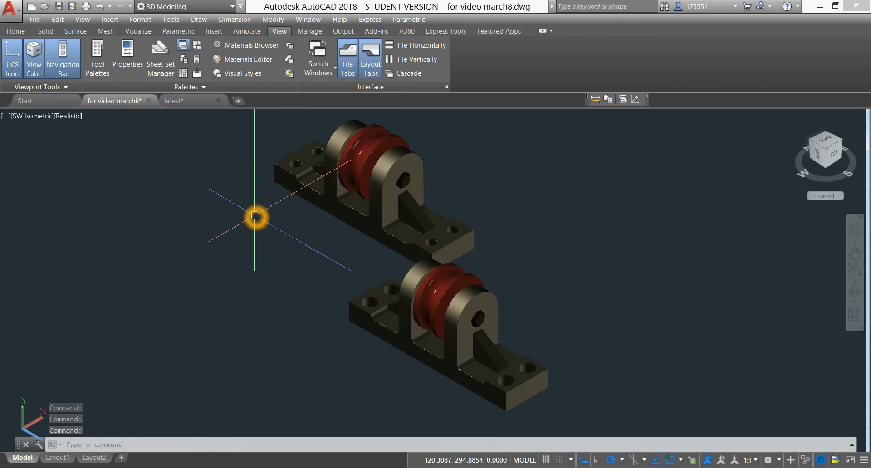
{"action": "middle_click_drag", "start_coordinate": [255, 216], "coordinate": [274, 216], "text": "shift"}
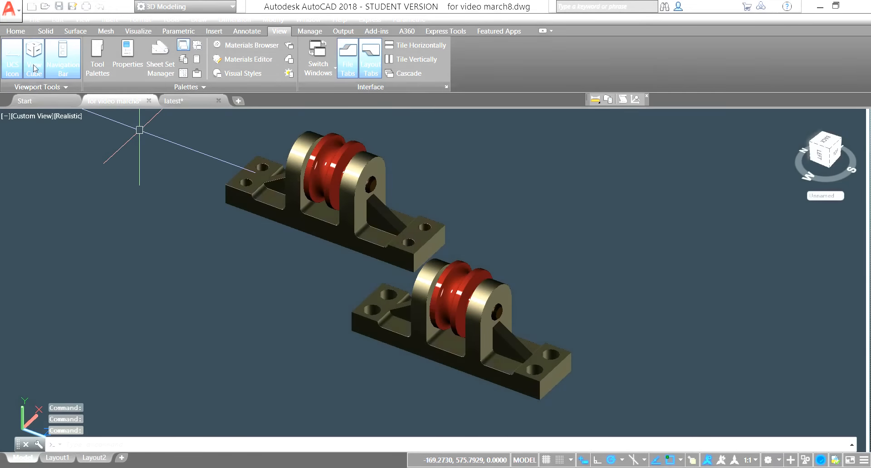
Step: Turn on the sun status with the default lighting turned off, and open the render environment and exposure settings
{"action": "left_click", "coordinate": [15, 31]}
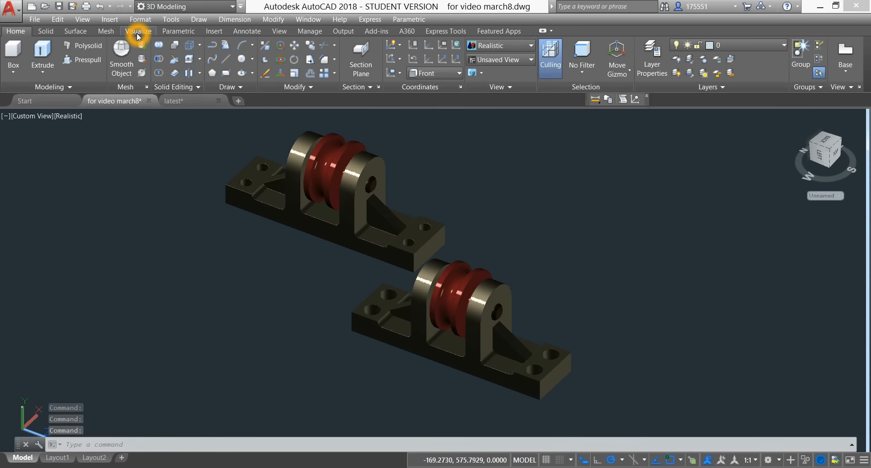
{"action": "left_click", "coordinate": [137, 32]}
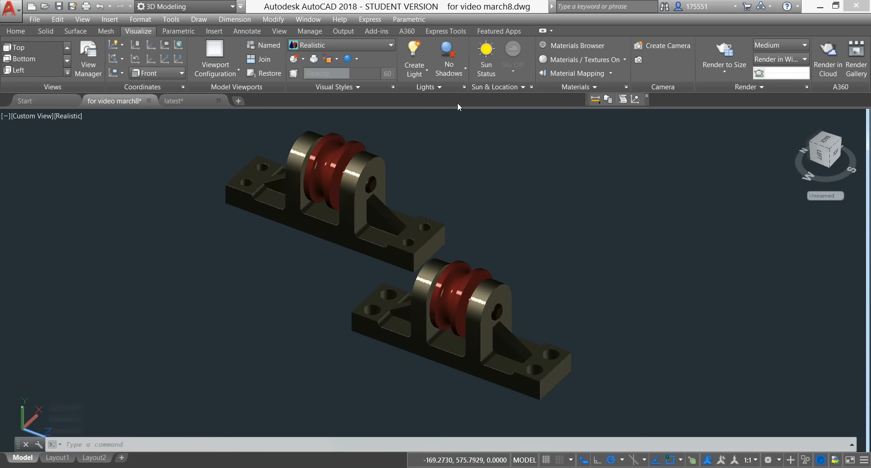
{"action": "left_click", "coordinate": [486, 55]}
{"action": "left_click", "coordinate": [299, 216]}
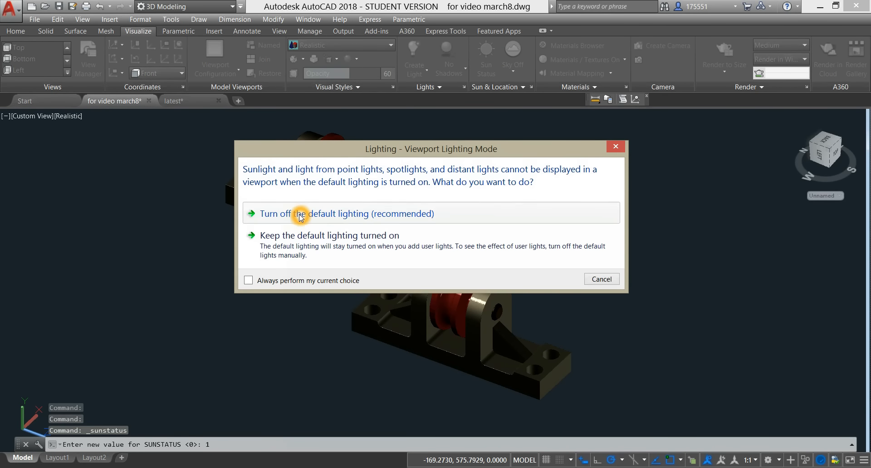
{"action": "left_click", "coordinate": [376, 234]}
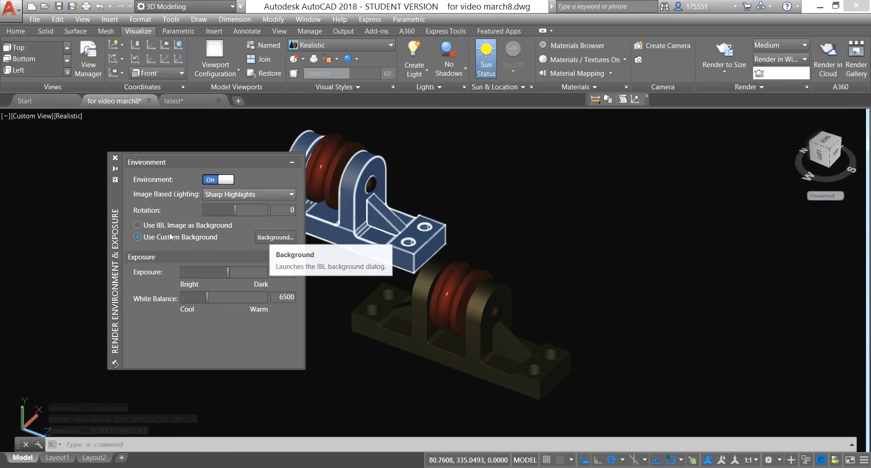
Step: Set the custom image-based lighting background to a gradient with the three-color option enabled
{"action": "left_click", "coordinate": [267, 239]}
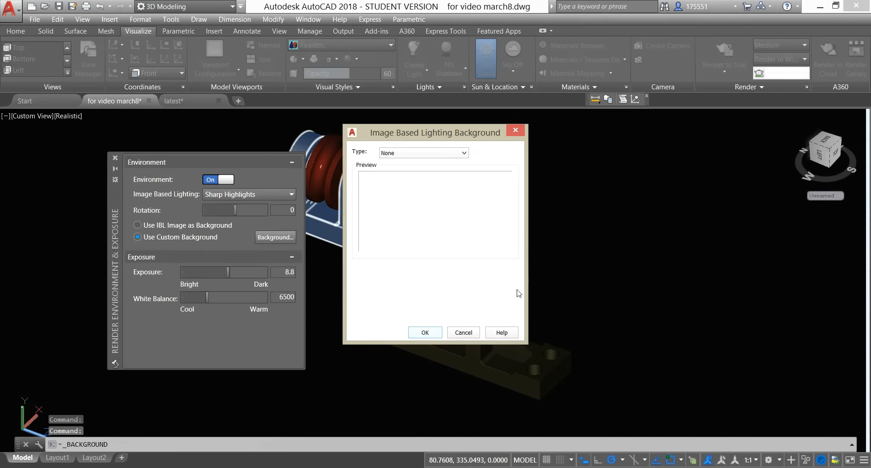
{"action": "left_click", "coordinate": [464, 155]}
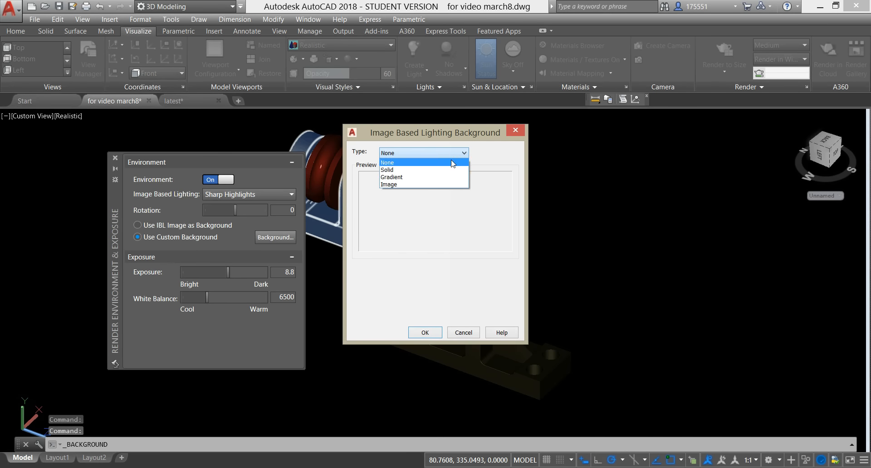
{"action": "left_click", "coordinate": [430, 173]}
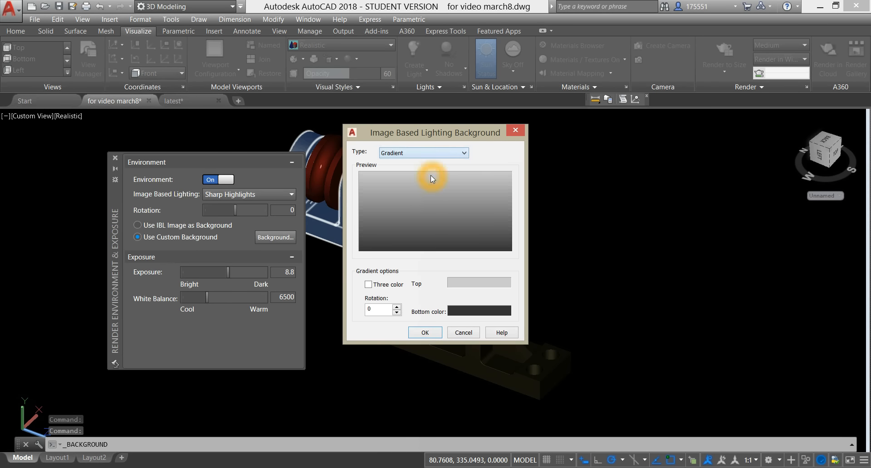
{"action": "left_click", "coordinate": [368, 284]}
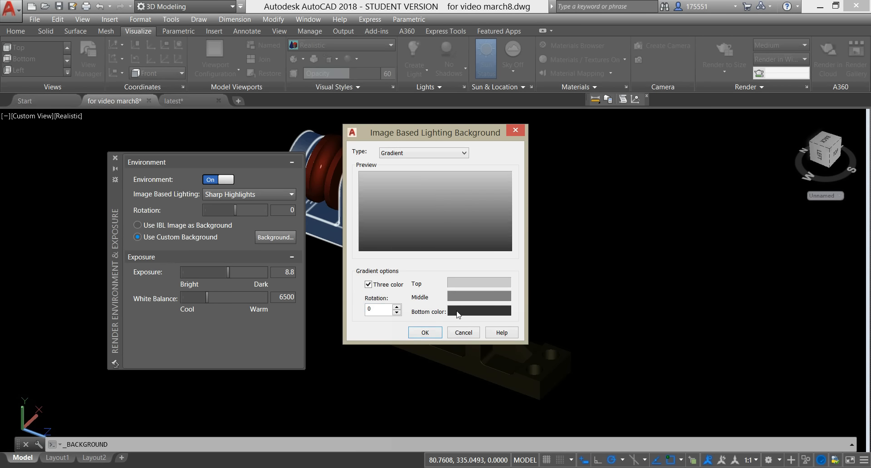
Step: Set the gradient's bottom color to the light grey RGB 209,209,209
{"action": "left_click", "coordinate": [460, 313]}
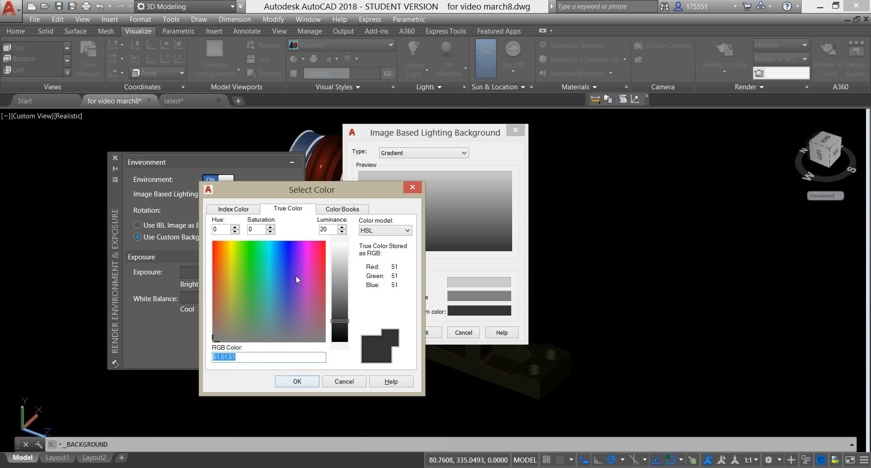
{"action": "left_click", "coordinate": [339, 258]}
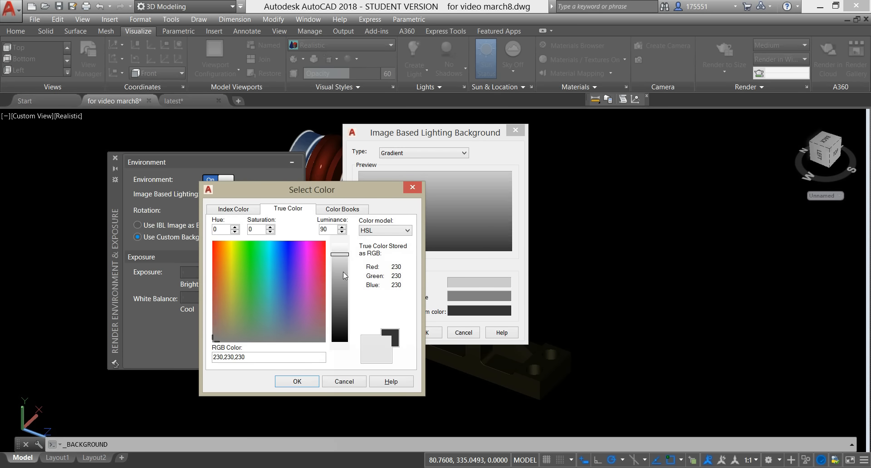
{"action": "left_click", "coordinate": [340, 264]}
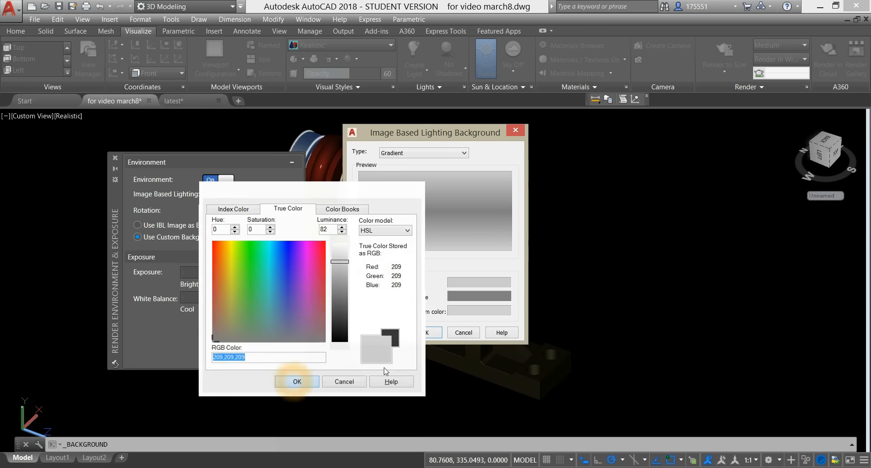
{"action": "left_click", "coordinate": [295, 382]}
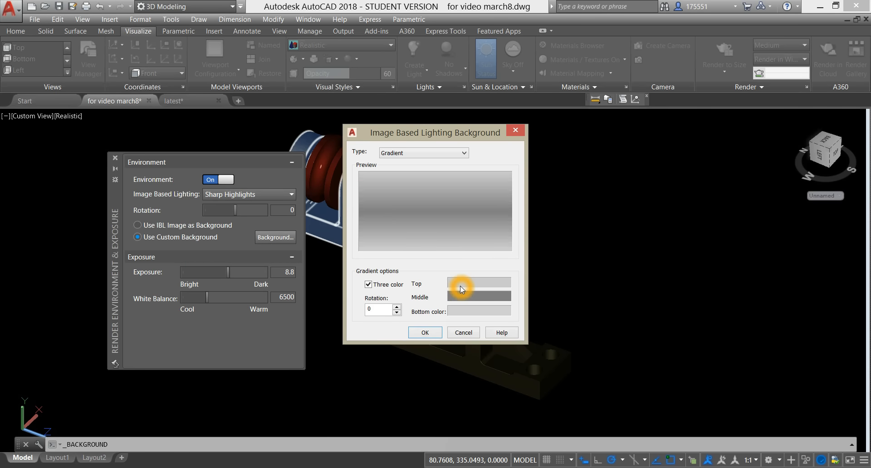
Step: Set the gradient's top color to dark brown RGB 67,58,45 and its middle color to grey RGB 105,105,105
{"action": "left_click", "coordinate": [462, 288]}
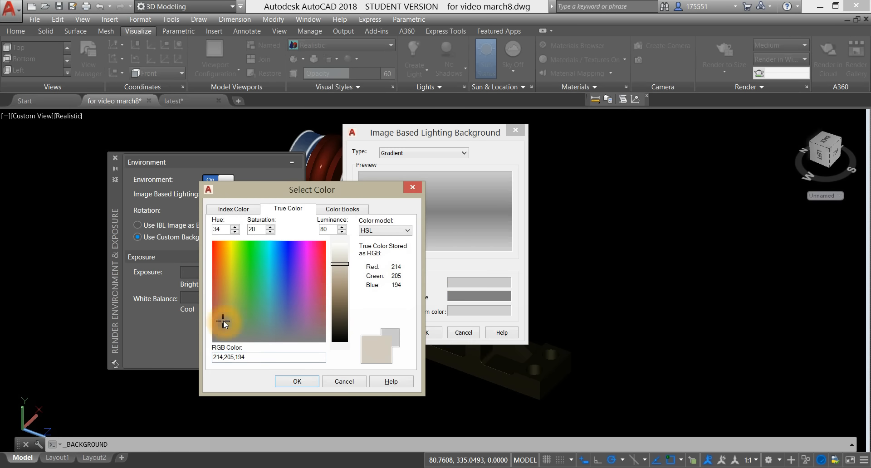
{"action": "left_click", "coordinate": [338, 319]}
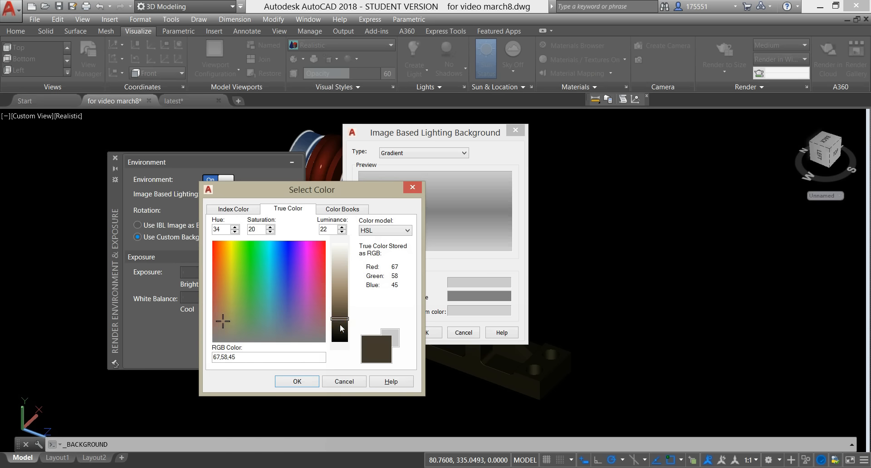
{"action": "left_click", "coordinate": [297, 382]}
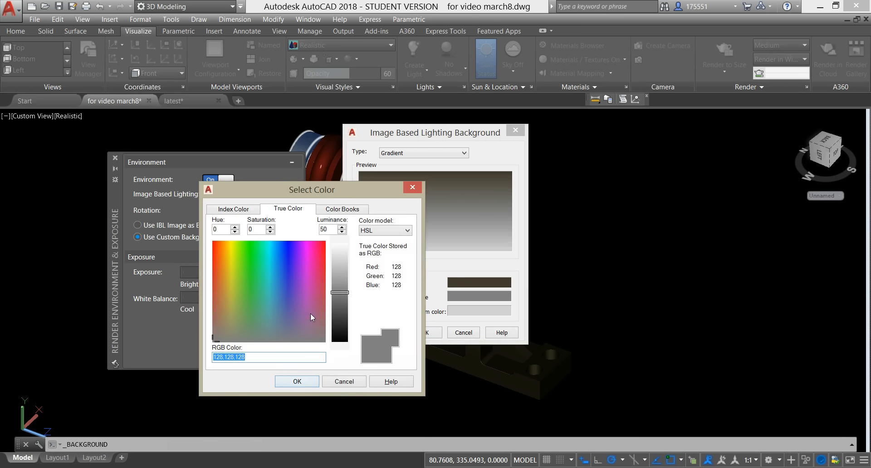
{"action": "left_click", "coordinate": [297, 382]}
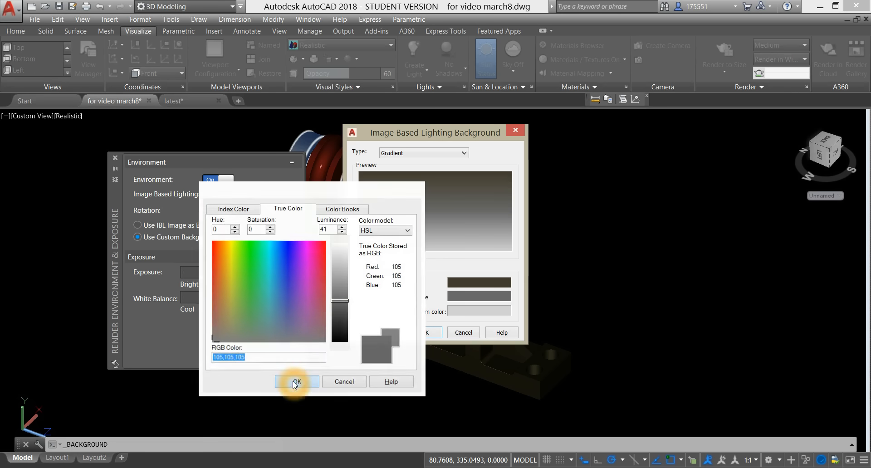
Step: Darken the gradient's brown top color slightly, then apply the background and close the render environment settings
{"action": "left_click", "coordinate": [451, 290]}
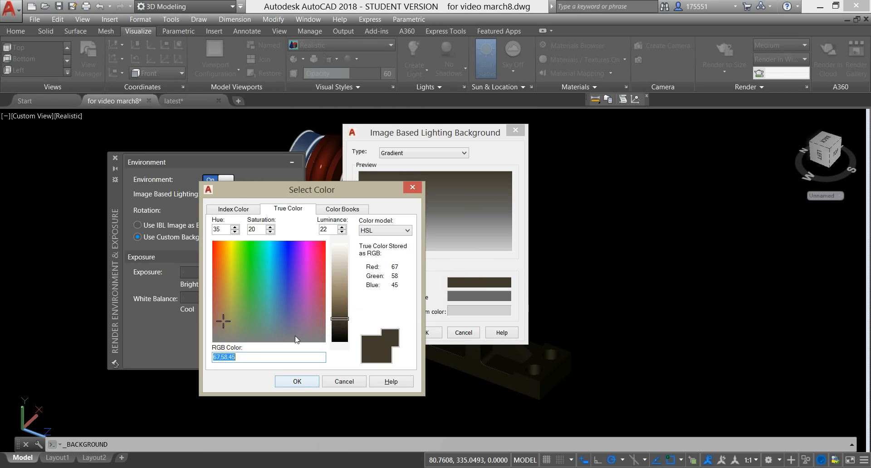
{"action": "left_click", "coordinate": [338, 324]}
{"action": "left_click", "coordinate": [283, 380]}
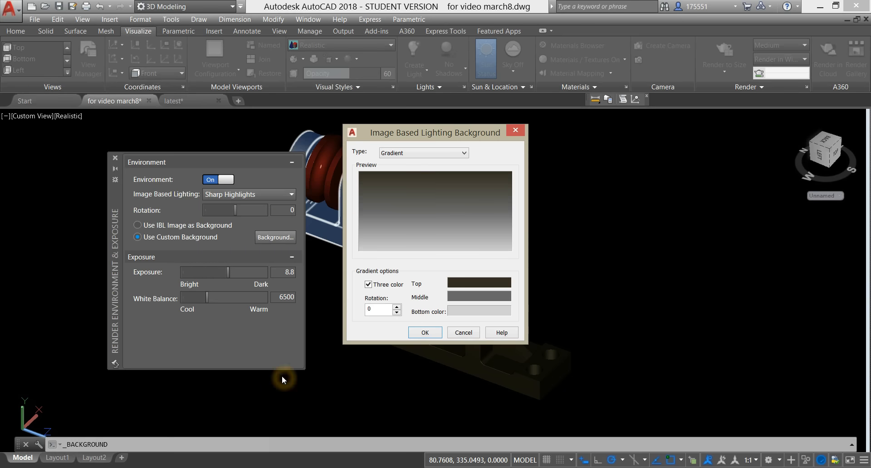
{"action": "left_click", "coordinate": [423, 332]}
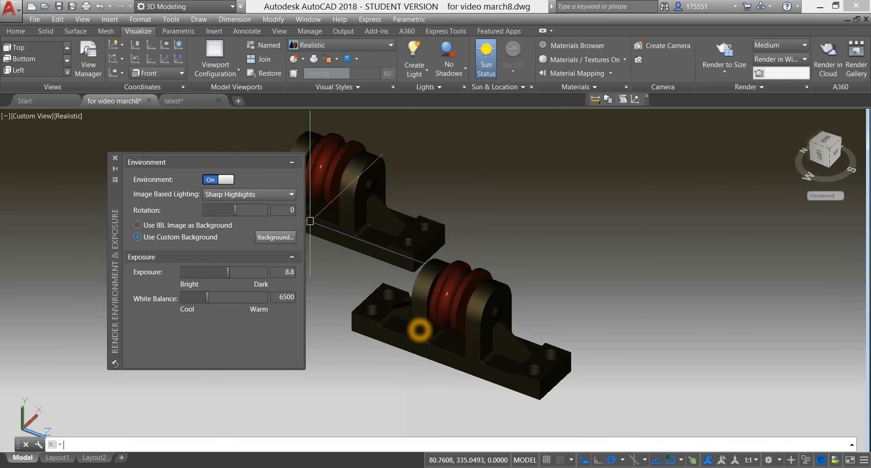
{"action": "left_click", "coordinate": [115, 158]}
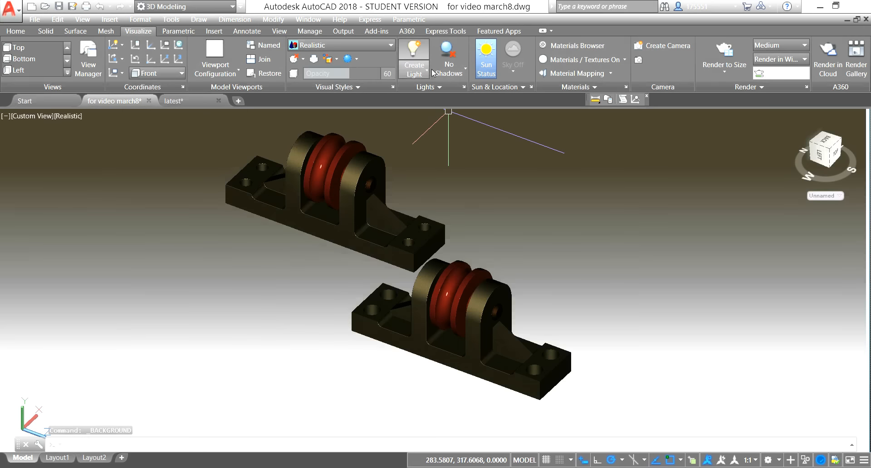
Step: Turn on ground shadows and adjust the sun's date and time to 9/15/2018 at about 1:52 PM
{"action": "left_click", "coordinate": [461, 71]}
{"action": "left_click", "coordinate": [463, 116]}
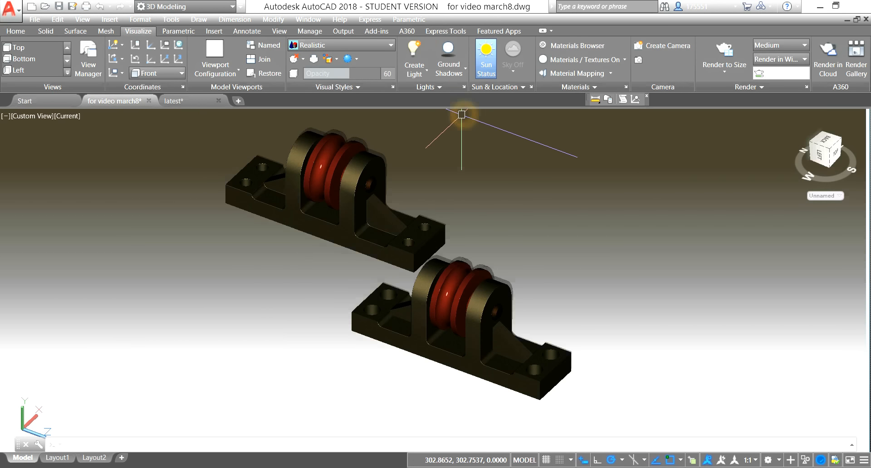
{"action": "left_click", "coordinate": [522, 87]}
{"action": "left_click_drag", "start_coordinate": [534, 117], "coordinate": [519, 133]}
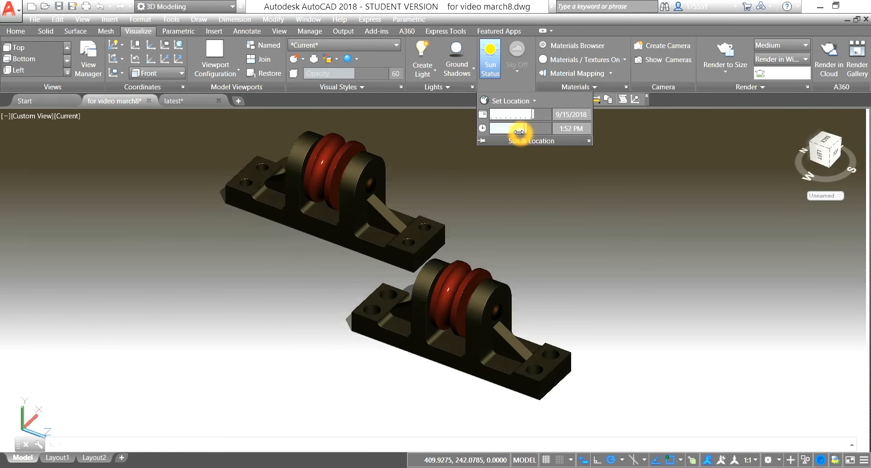
Step: Orbit to the opposite side of both assemblies and readjust the sun's date and time to light them better
{"action": "middle_click_drag", "start_coordinate": [453, 230], "coordinate": [558, 217], "text": "shift"}
{"action": "left_click", "coordinate": [498, 87]}
{"action": "left_click_drag", "start_coordinate": [533, 116], "coordinate": [524, 131]}
Step: Set the lighting exposure to about 7.40 and frame both assemblies in a closer, slightly raised view
{"action": "left_click", "coordinate": [454, 88]}
{"action": "mouse_move", "coordinate": [449, 115]}
{"action": "left_mouse_down"}
{"action": "mouse_move", "coordinate": [433, 115]}
{"action": "mouse_move", "coordinate": [445, 116]}
{"action": "left_mouse_up"}
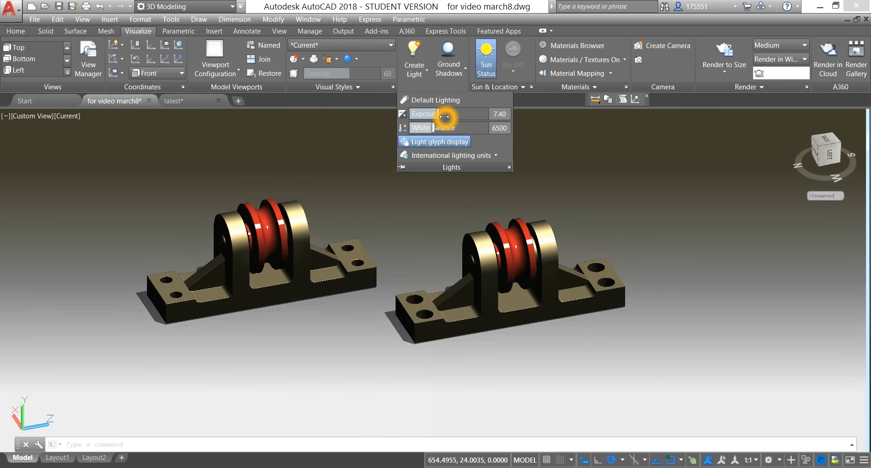
{"action": "middle_click_drag", "start_coordinate": [570, 214], "coordinate": [597, 227], "text": "shift"}
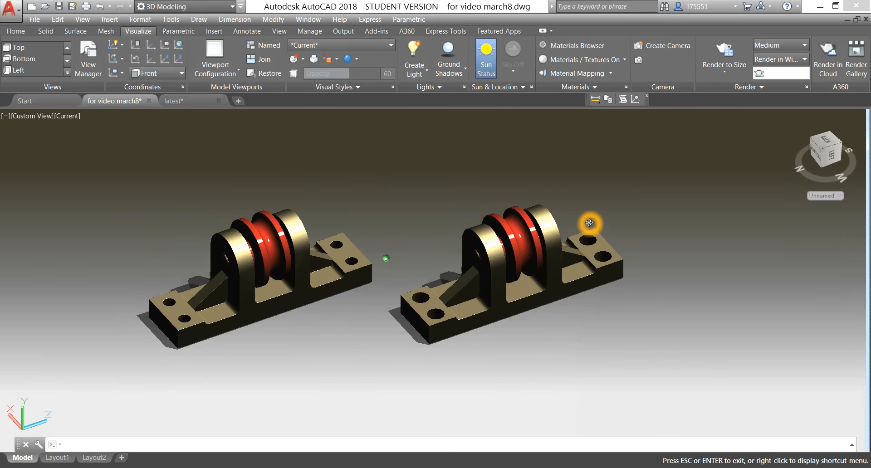
{"action": "scroll", "coordinate": [420, 226], "scroll_direction": "up", "scroll_amount": 2}
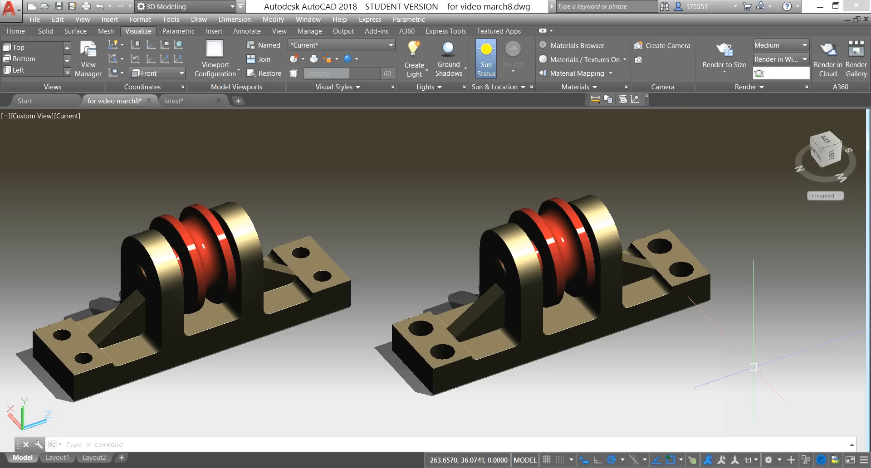
{"action": "left_click", "coordinate": [779, 464]}
{"action": "right_click", "coordinate": [681, 467]}
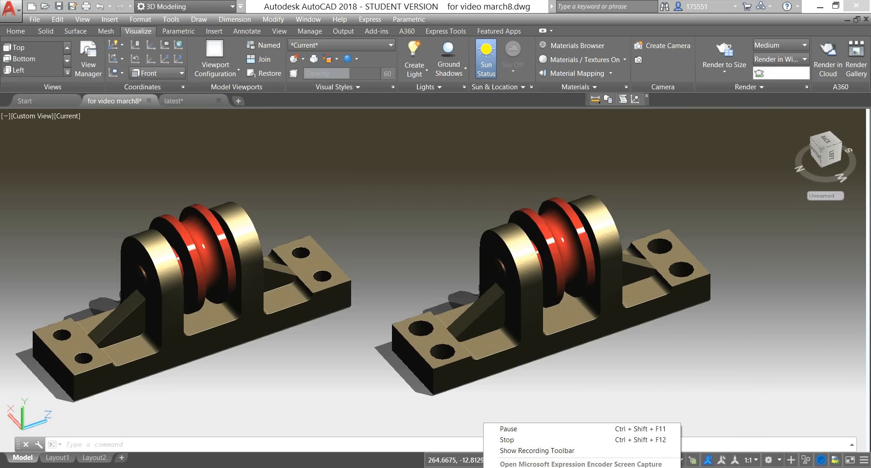